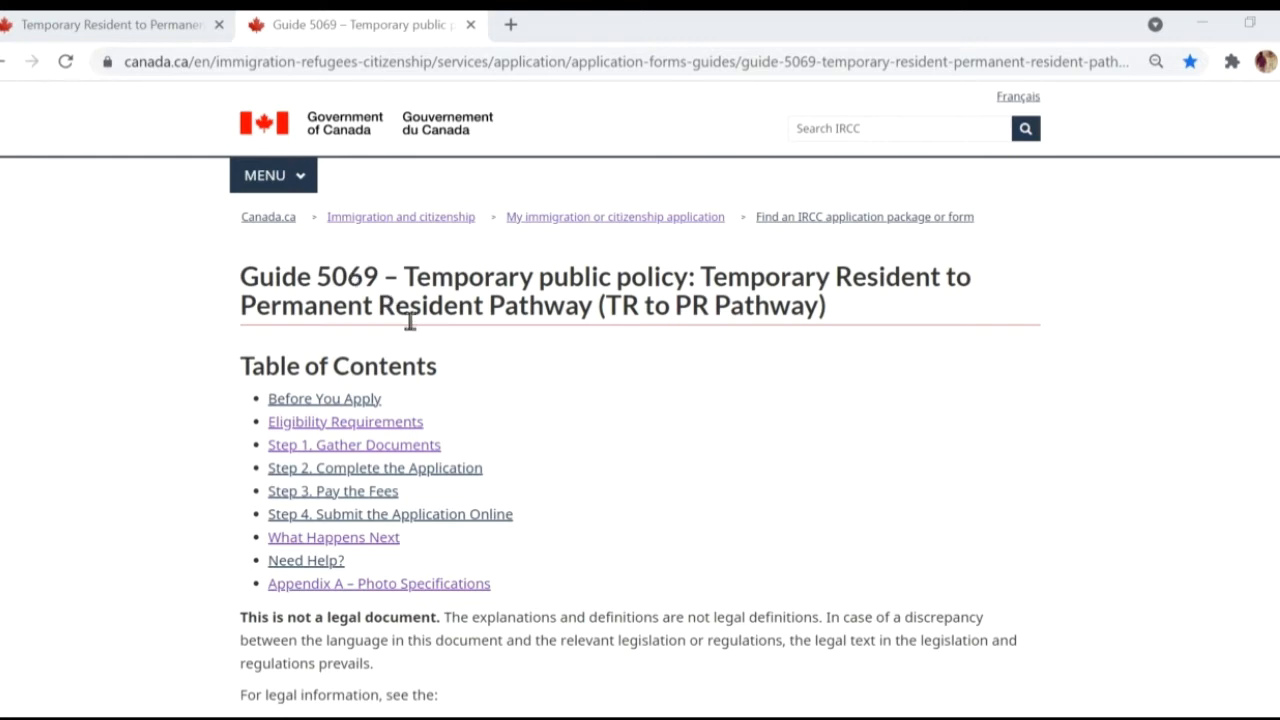
Step: Scroll the Guide 5069 page past Before You Apply and Eligibility to Step 1. Supporting Documents
scroll(490, 376, down, 2)
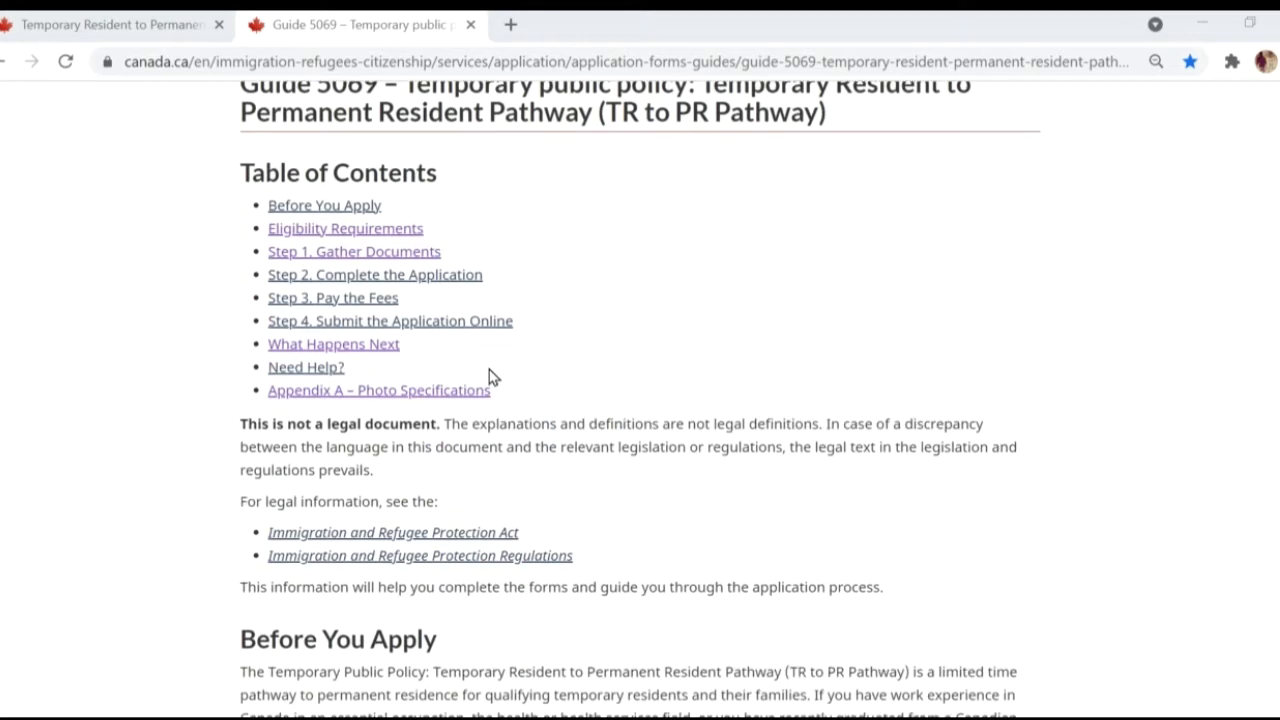
scroll(490, 376, down, 7)
scroll(505, 393, down, 7)
scroll(505, 393, down, 2)
scroll(485, 360, up, 2)
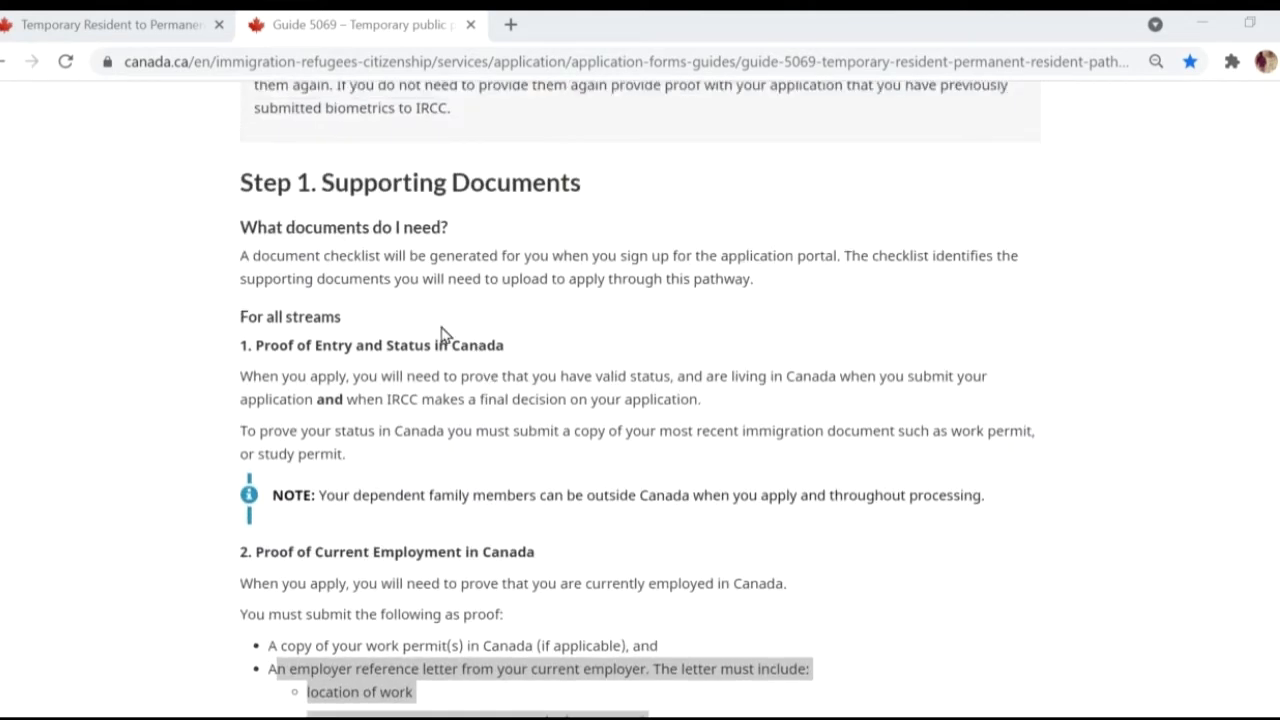
Step: Select the most recent immigration document sentence, then clear the selection
scroll(441, 333, down, 2)
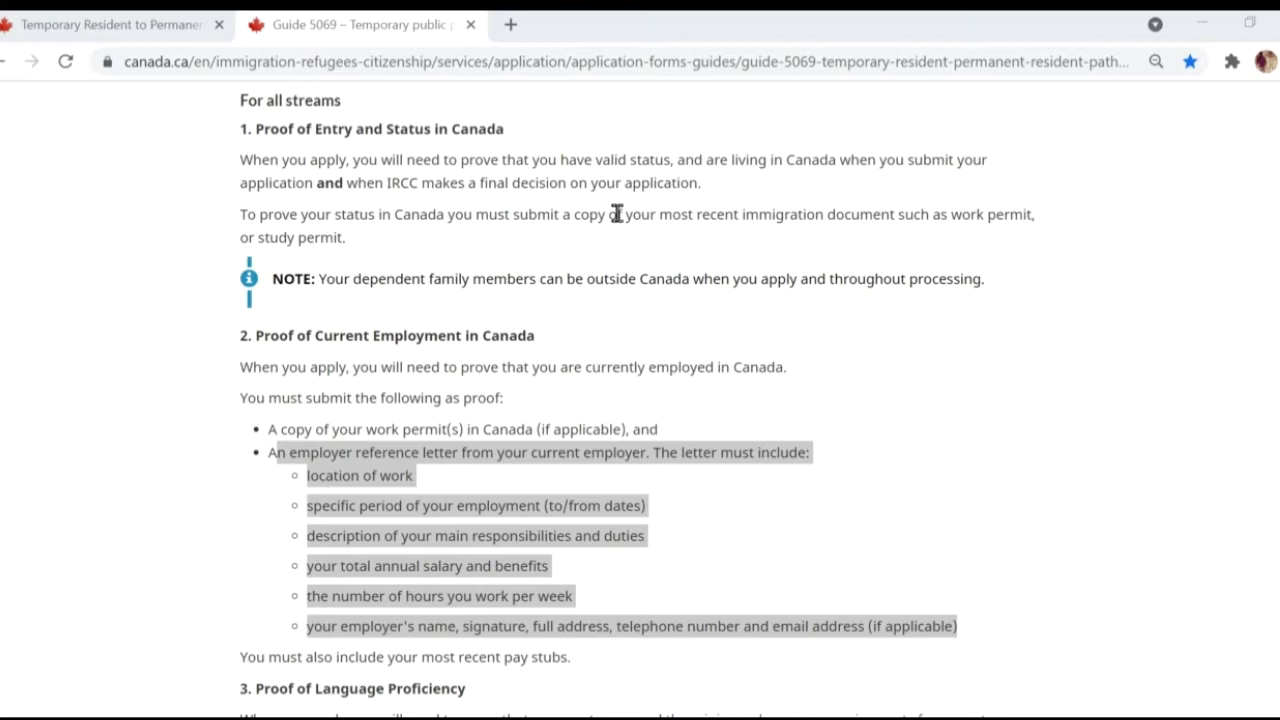
drag(660, 214, 914, 246)
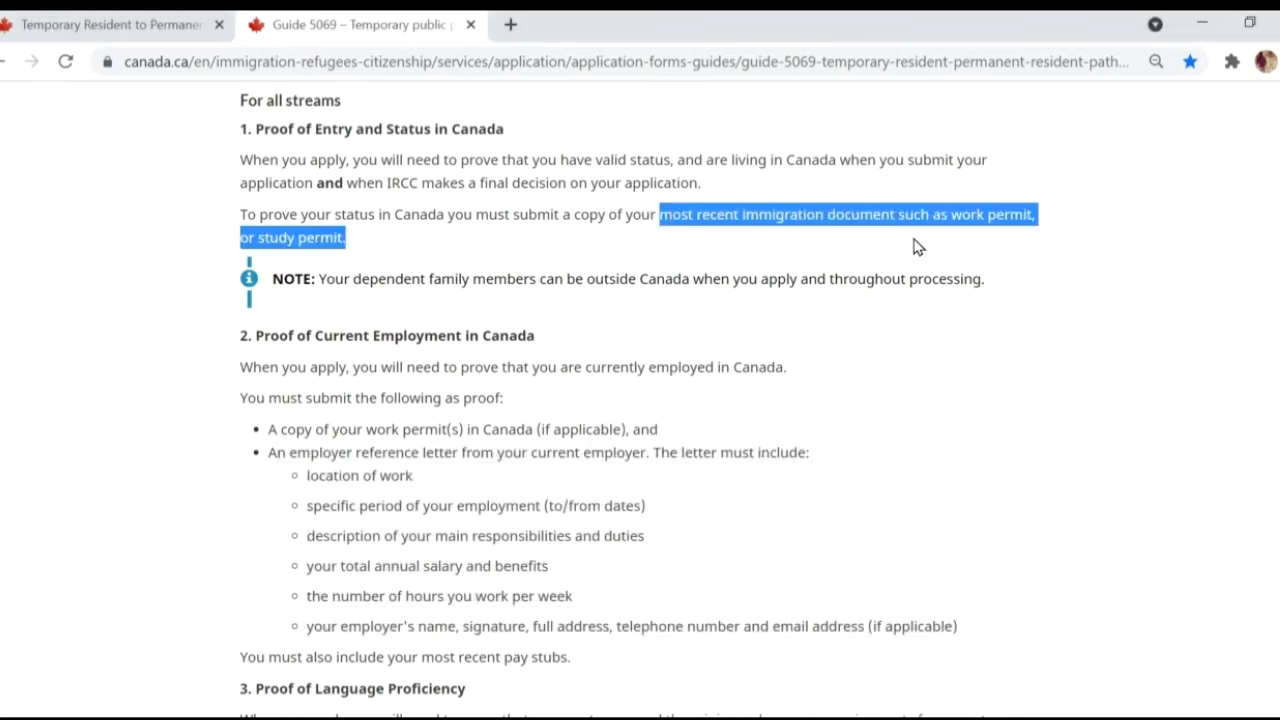
click(618, 333)
Step: Highlight the line requiring your most recent pay stubs as proof of current employment
scroll(576, 344, down, 3)
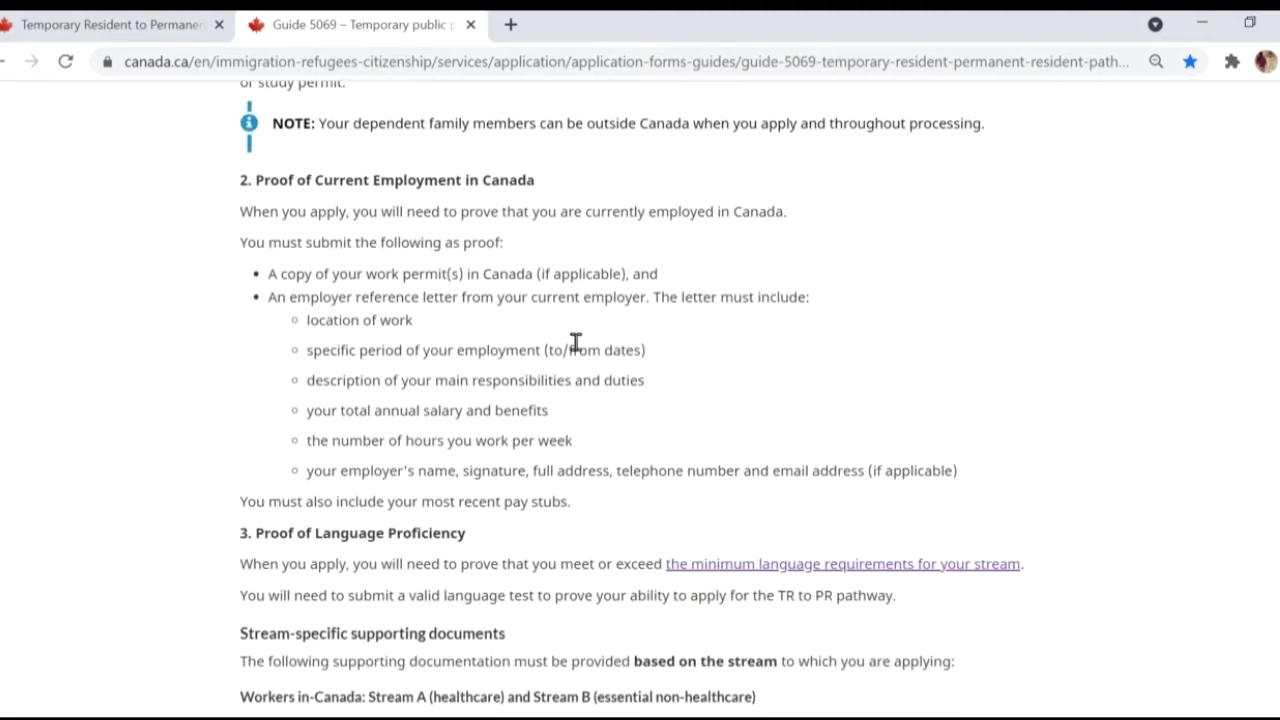
scroll(423, 296, down, 1)
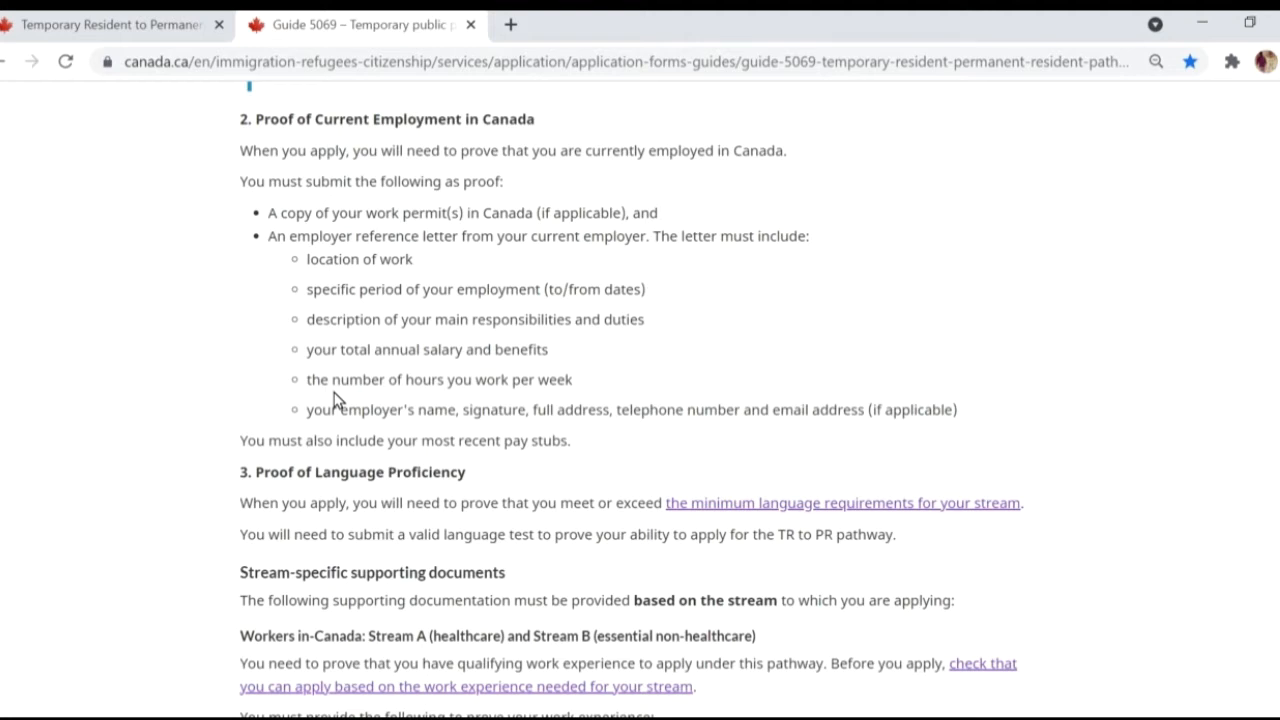
triple_click(418, 440)
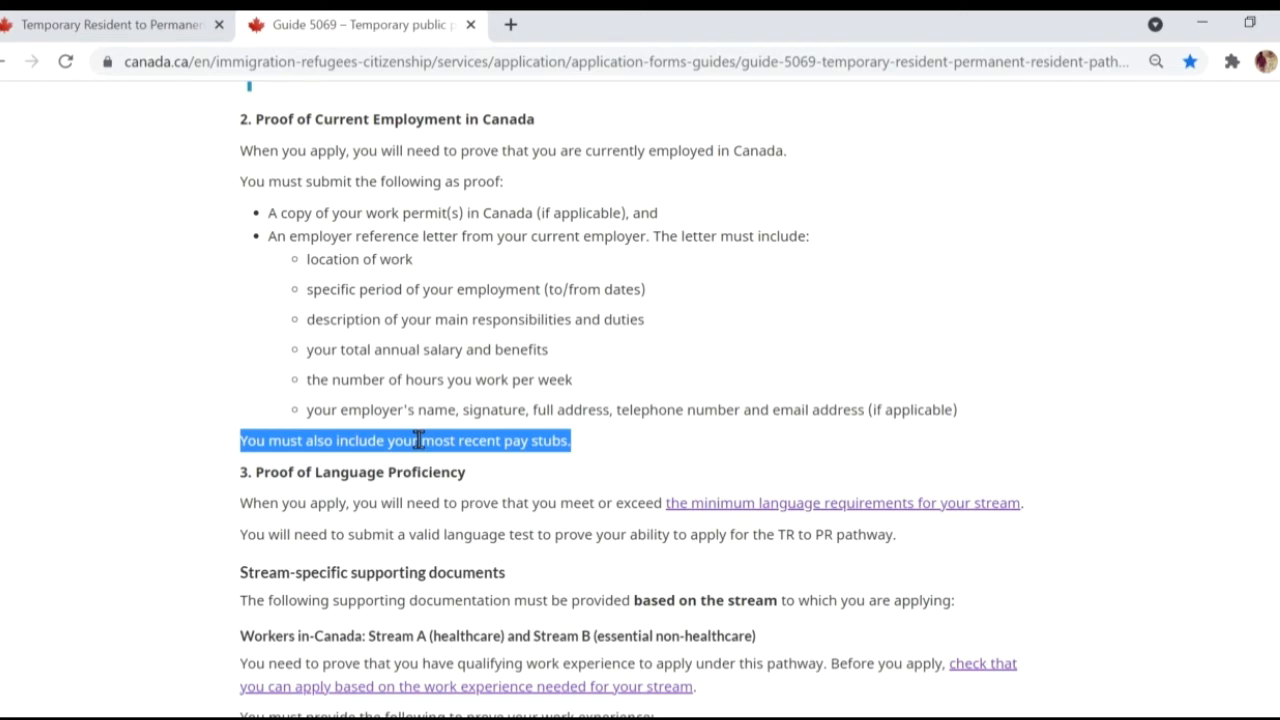
scroll(418, 440, down, 3)
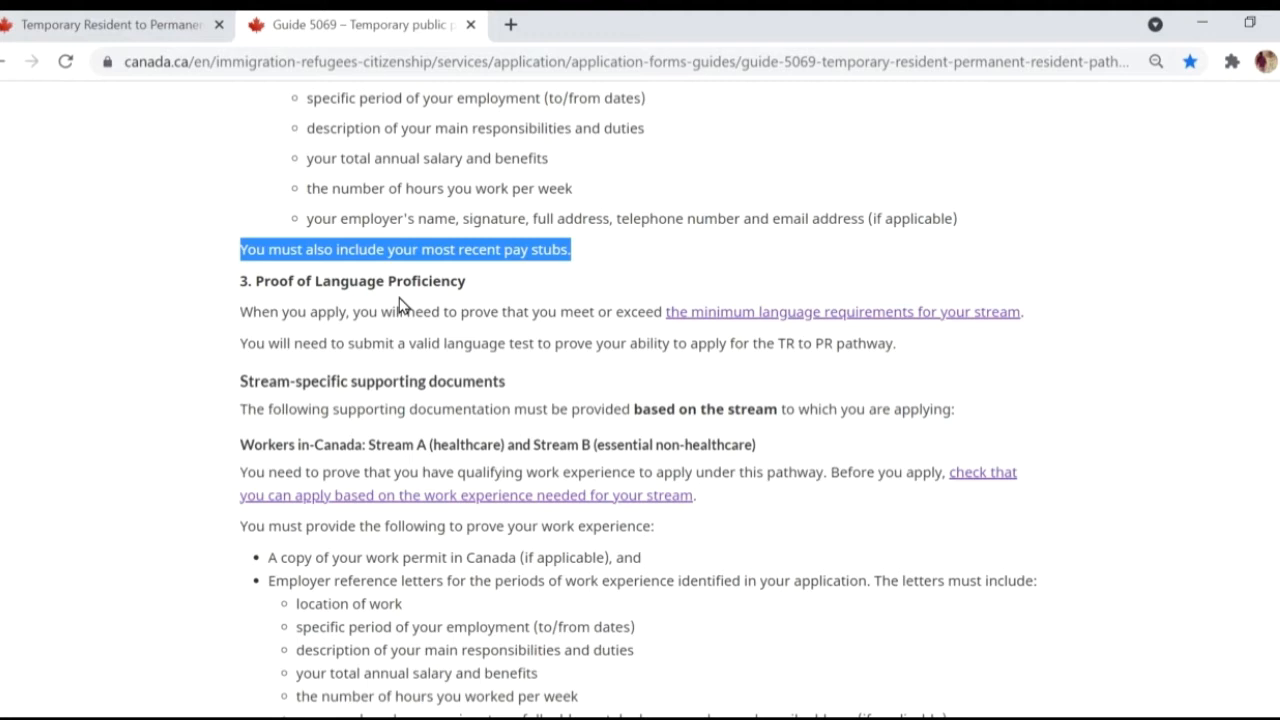
Step: Highlight the Workers in-Canada stream heading and scroll on to Step 2. Complete the Application
scroll(400, 305, down, 2)
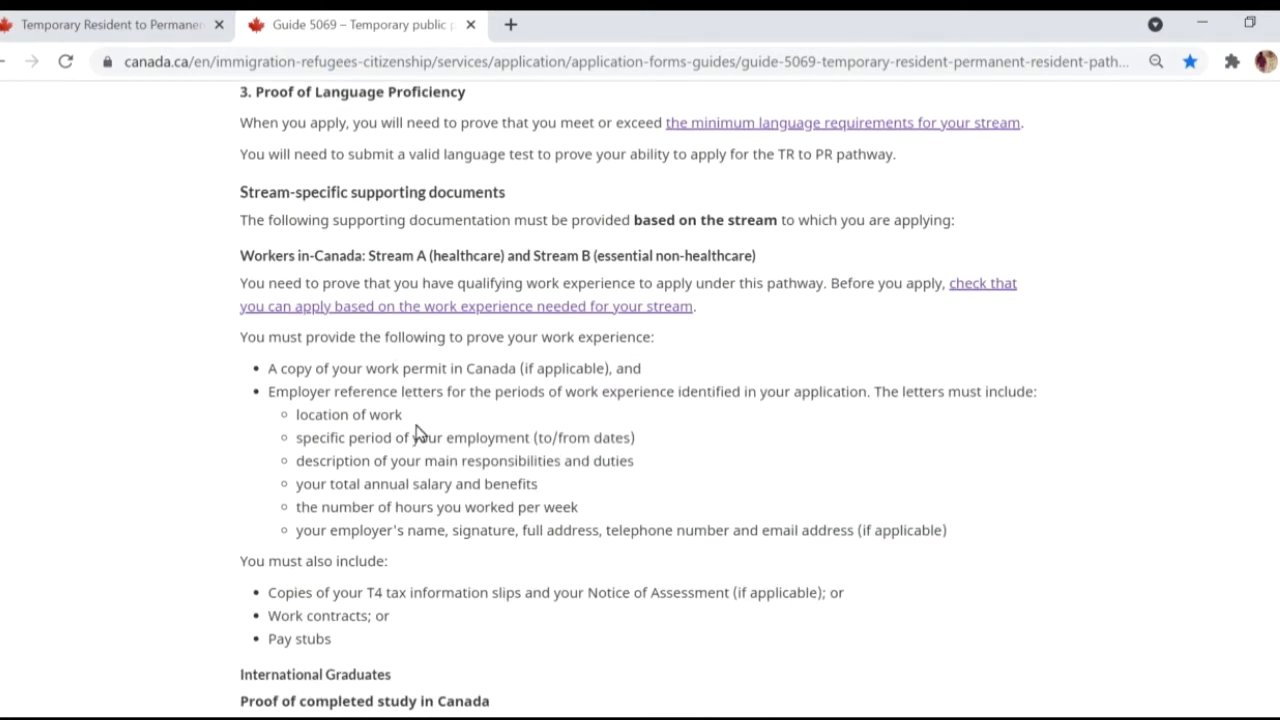
scroll(417, 432, down, 1)
scroll(389, 354, down, 1)
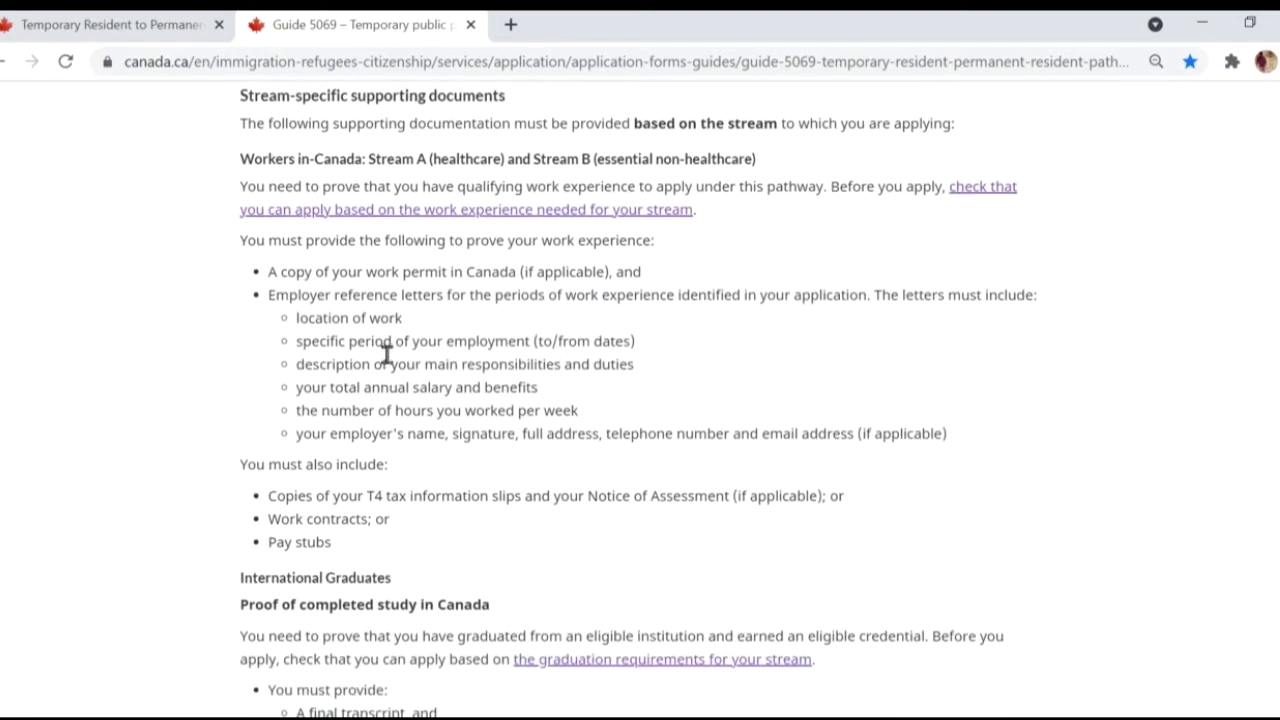
scroll(383, 325, down, 1)
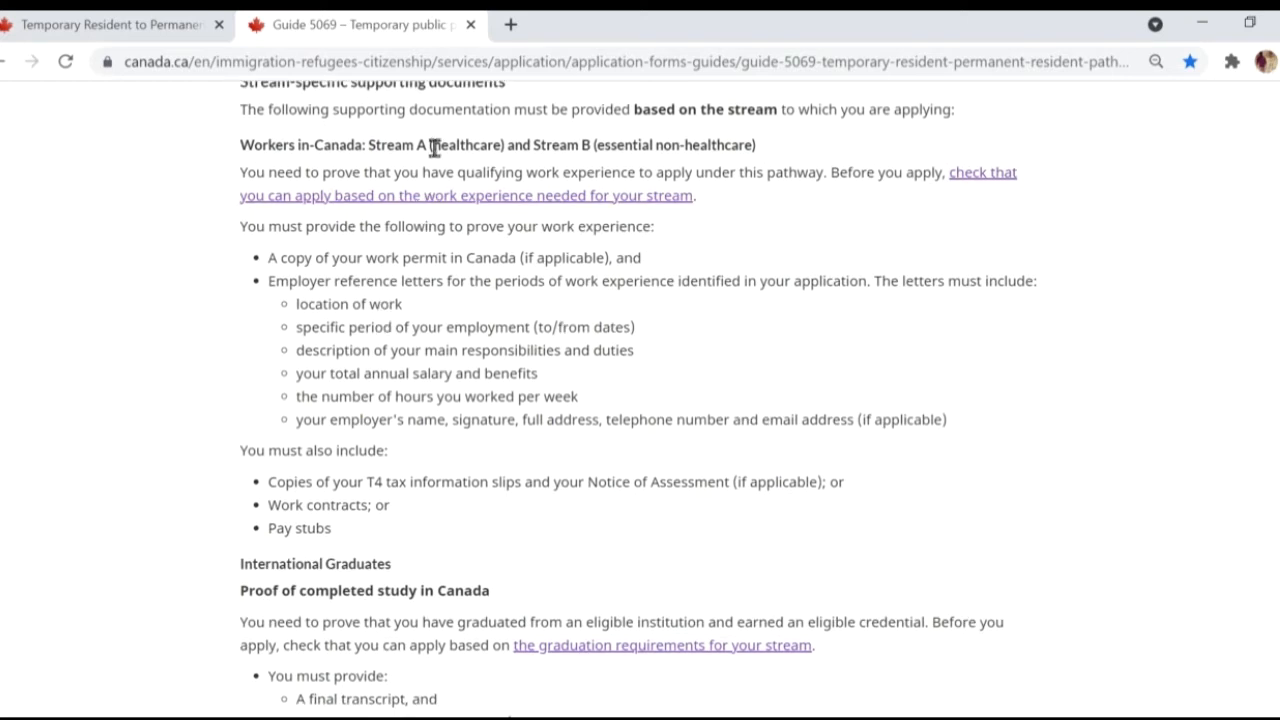
triple_click(440, 147)
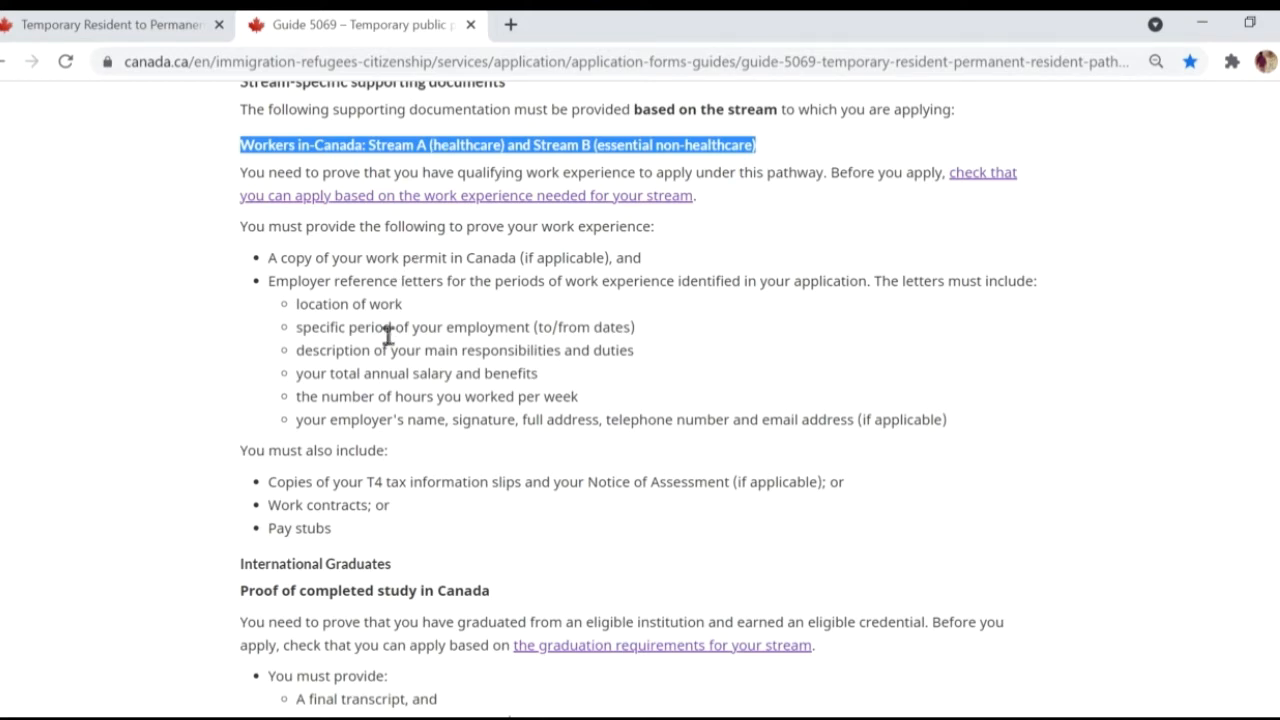
scroll(388, 336, down, 2)
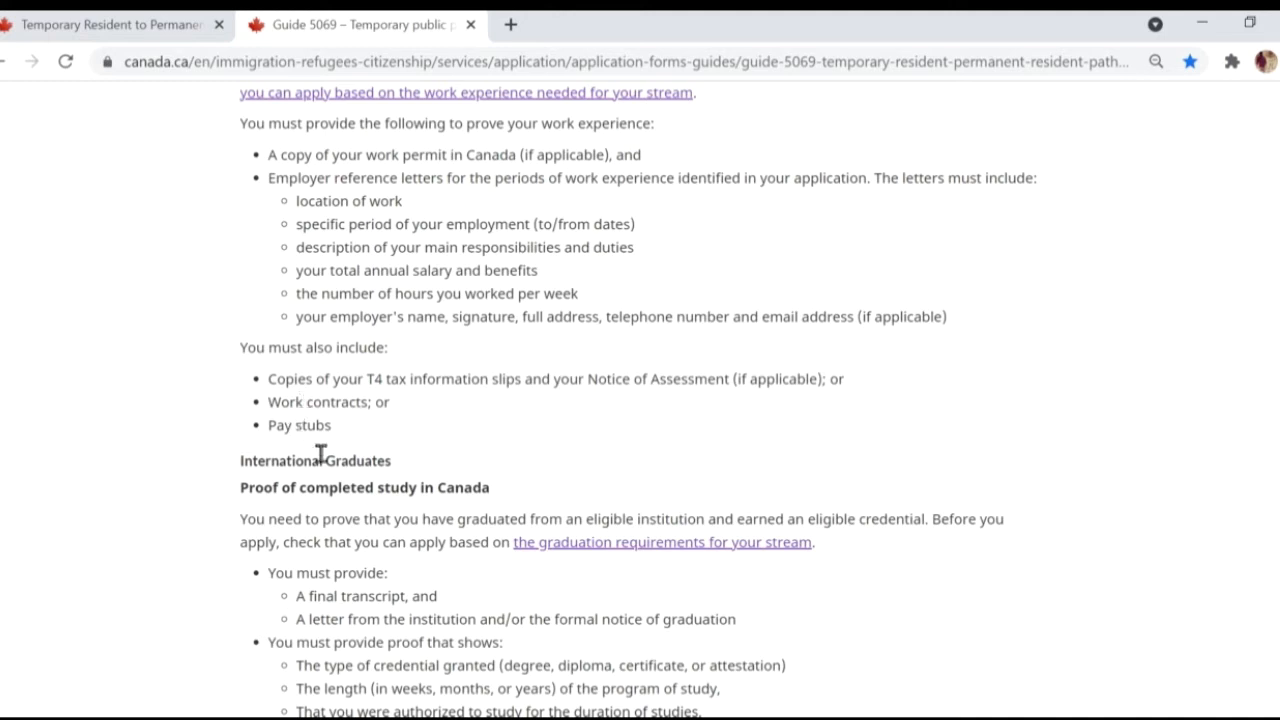
scroll(383, 466, down, 3)
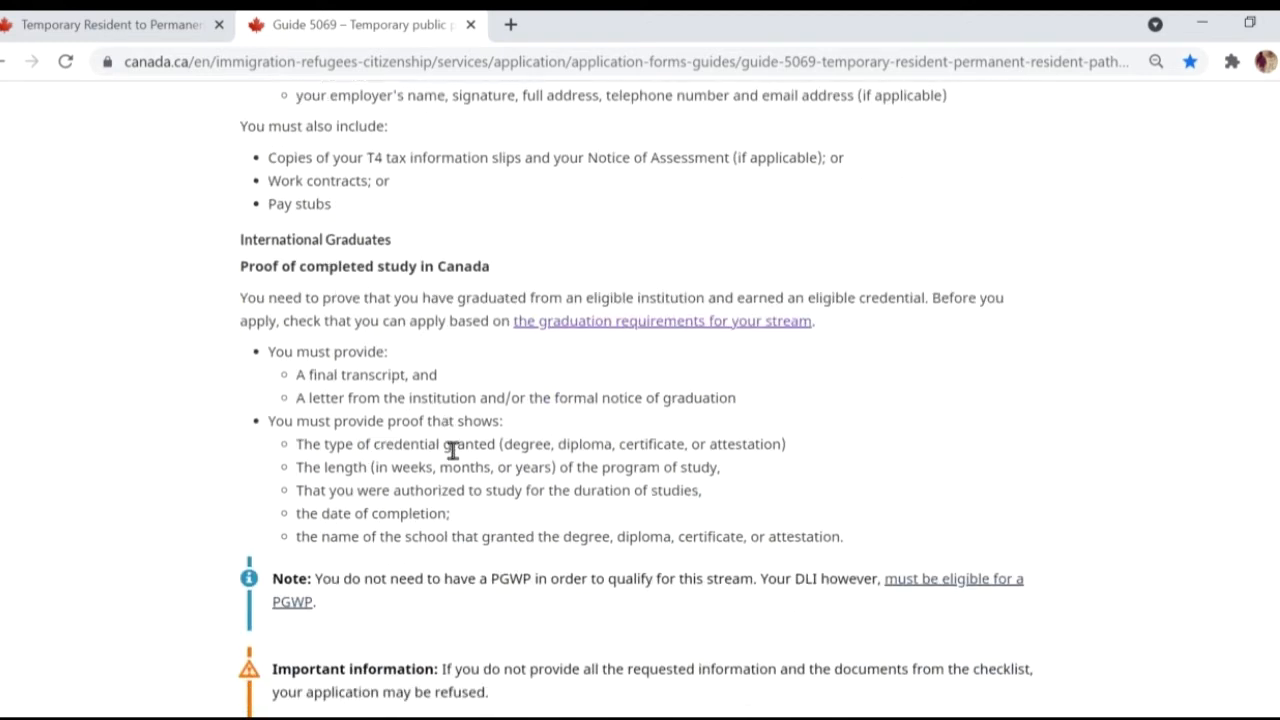
scroll(457, 491, down, 1)
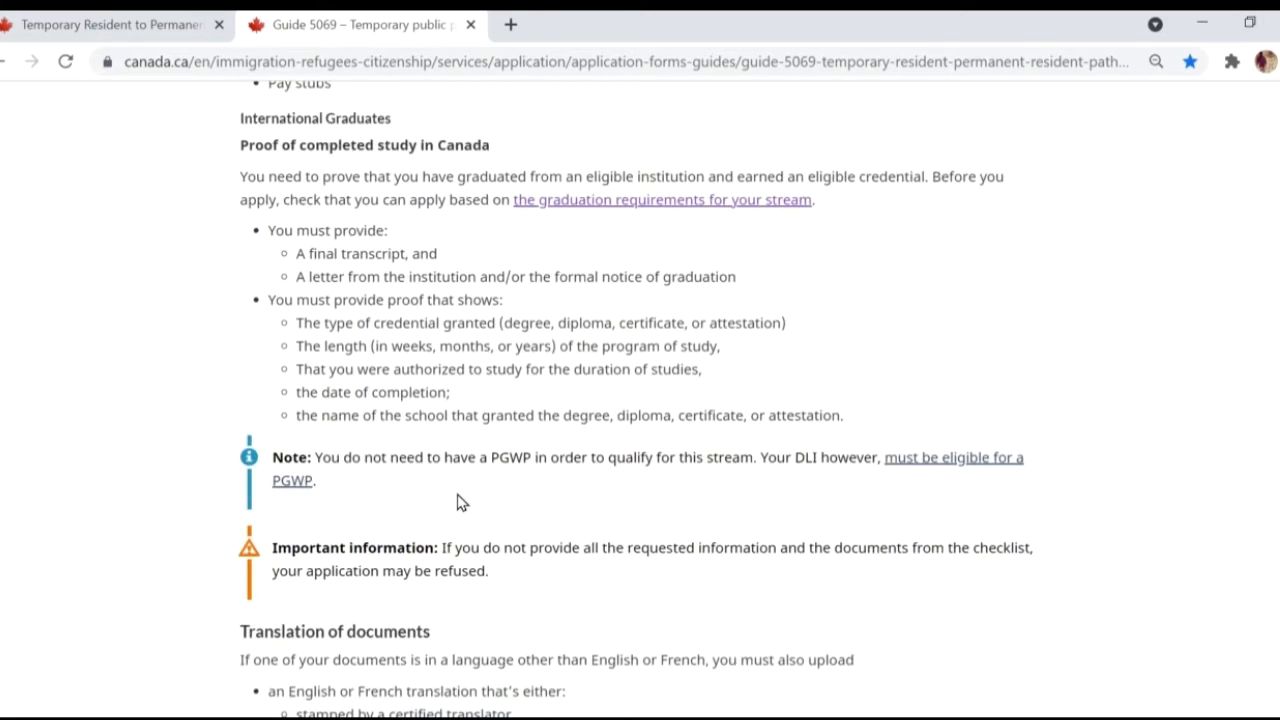
scroll(457, 500, down, 8)
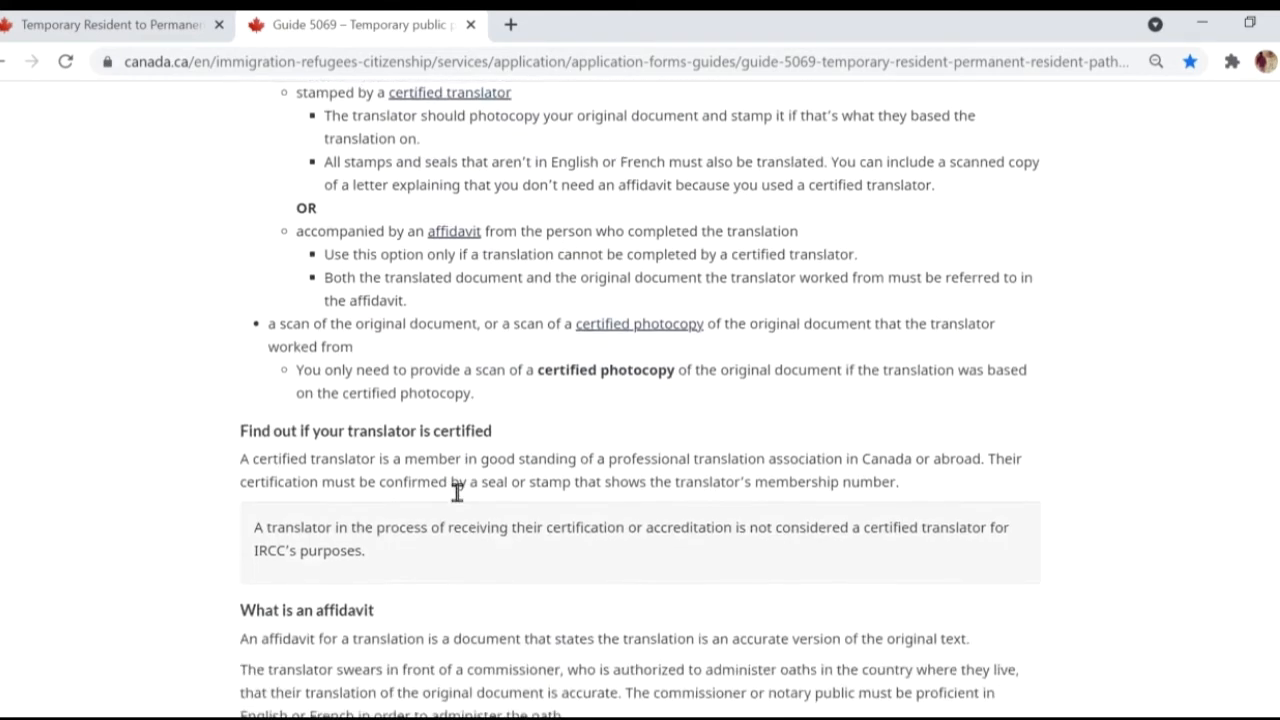
scroll(457, 491, down, 9)
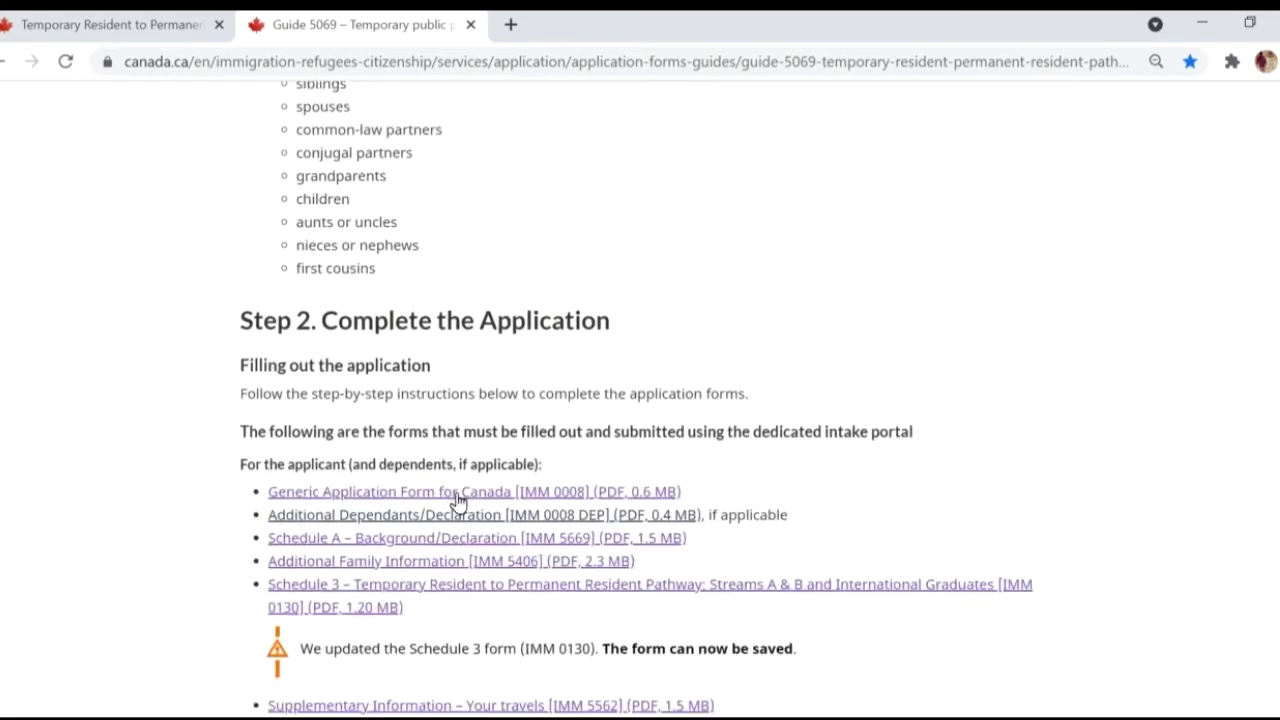
Step: Bring the imm0008enu form window in Acrobat Reader to the front
scroll(457, 500, down, 1)
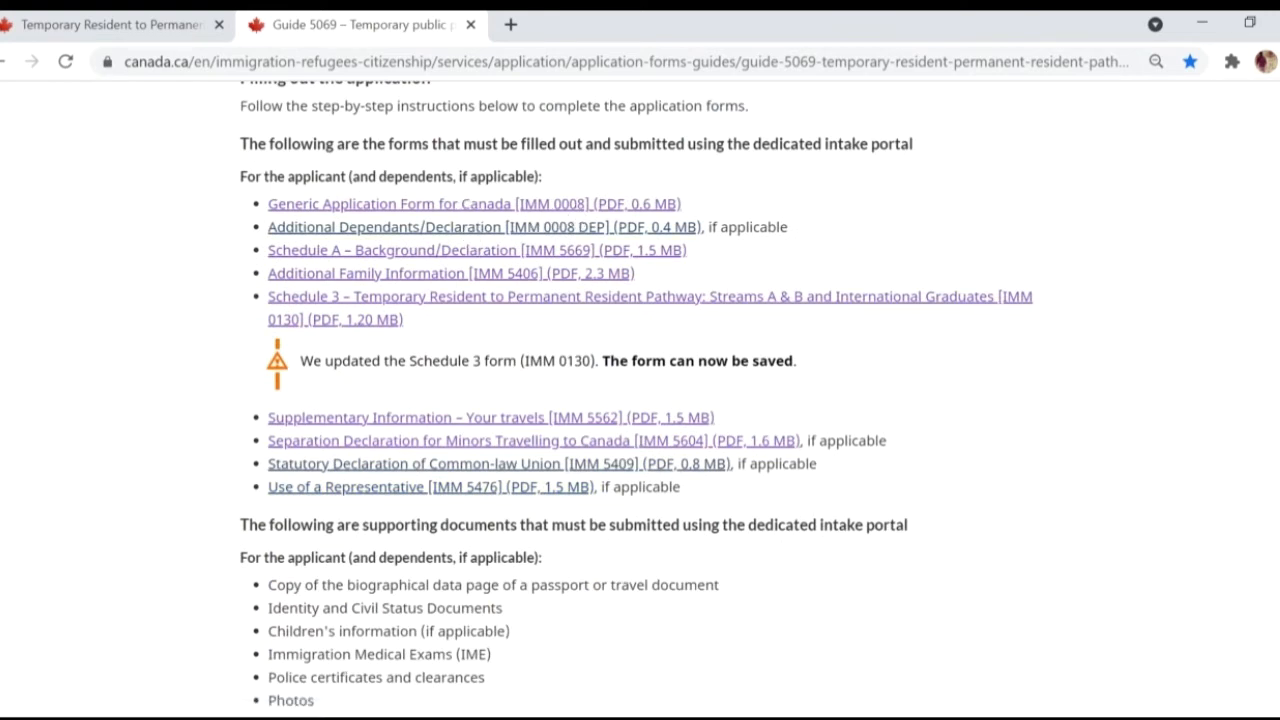
mouse_move(623, 717)
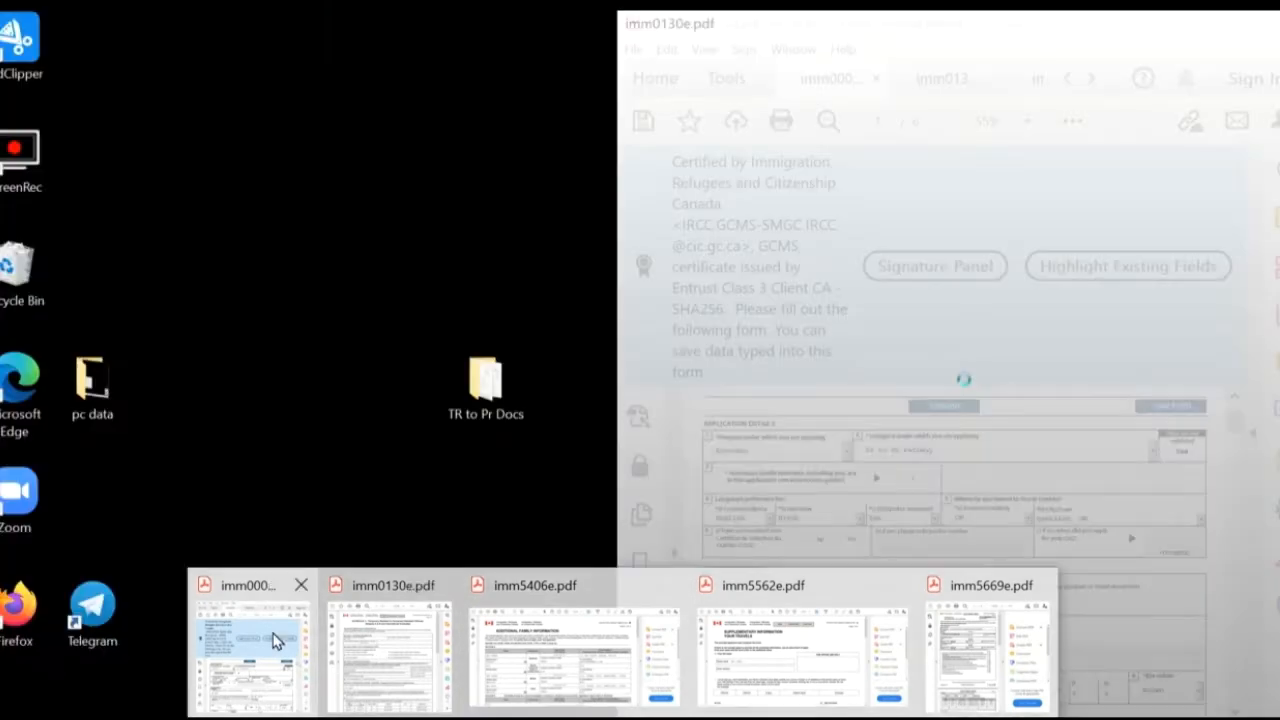
click(277, 641)
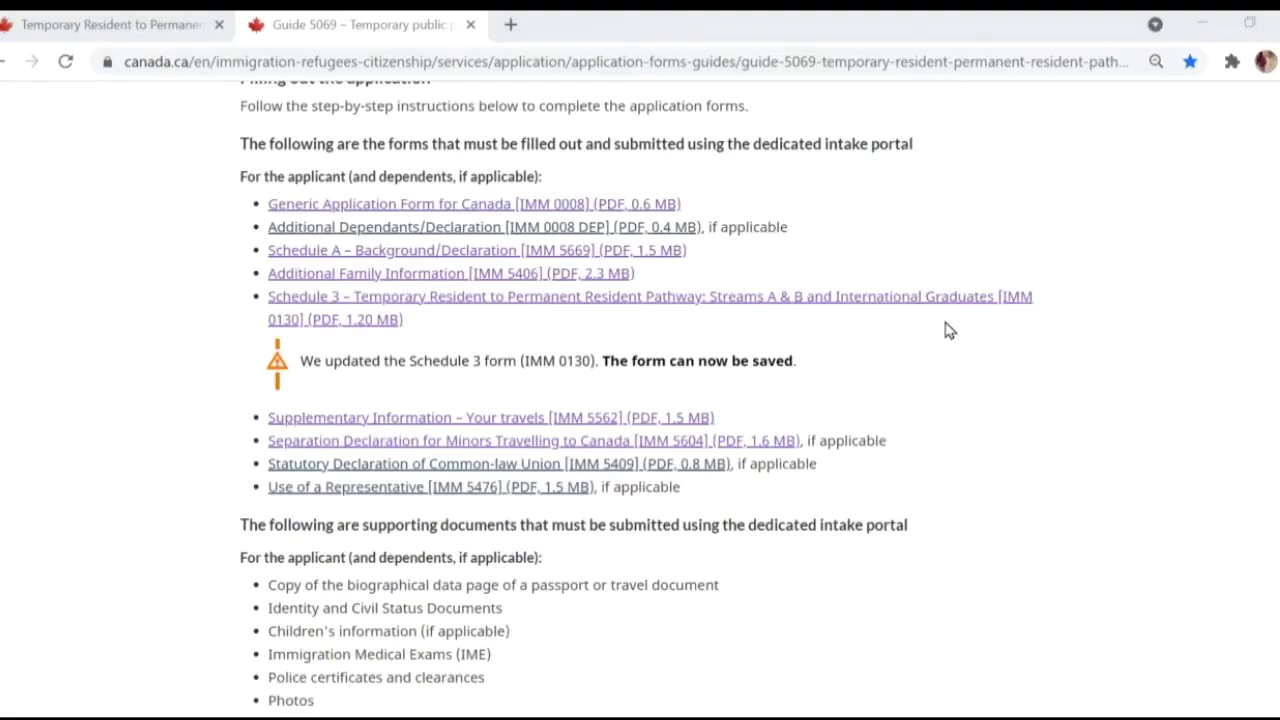
Step: Restore Chrome beside the form and scroll to the IMM 0008 'Completing the form' instructions
double_click(558, 25)
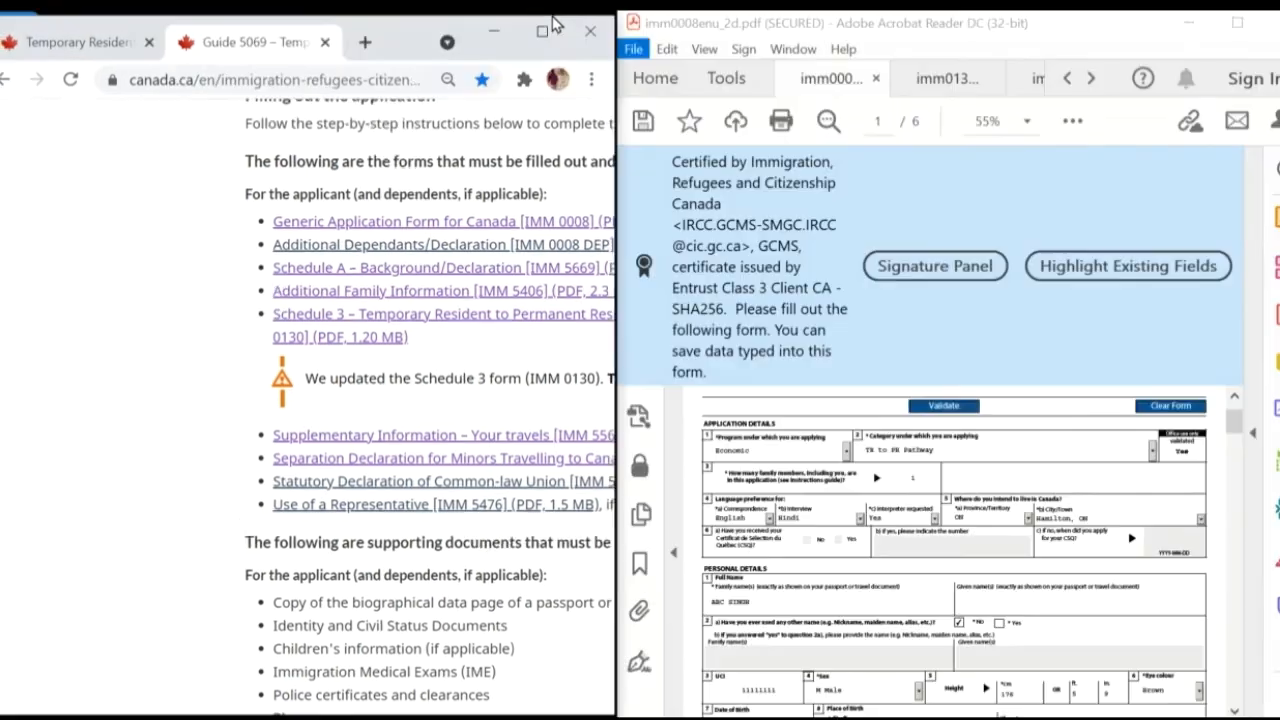
scroll(402, 393, down, 6)
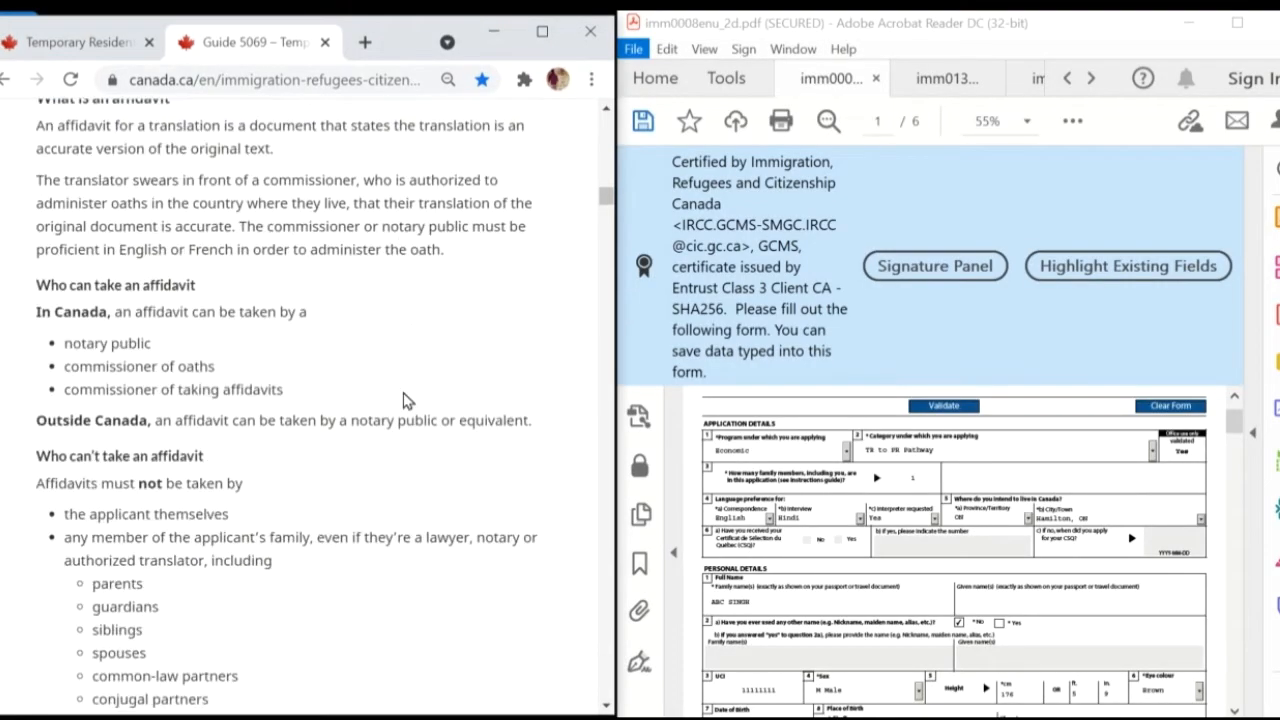
scroll(402, 400, down, 16)
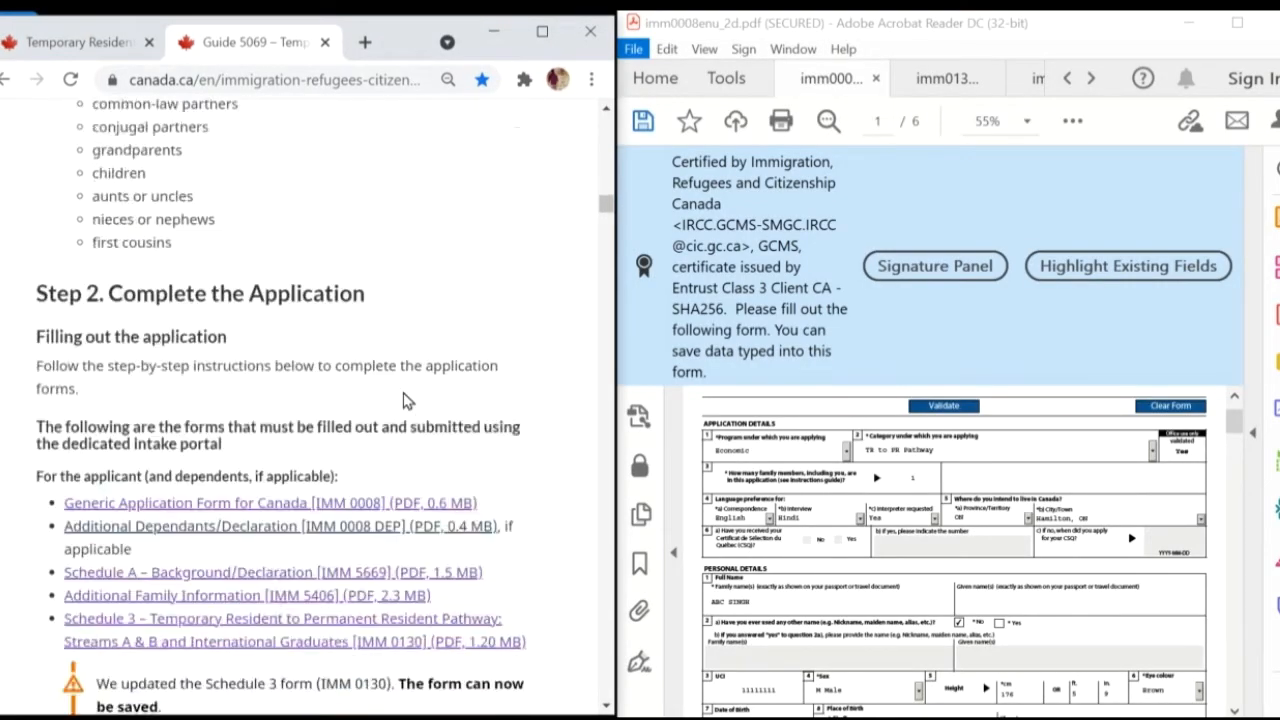
scroll(402, 392, down, 1)
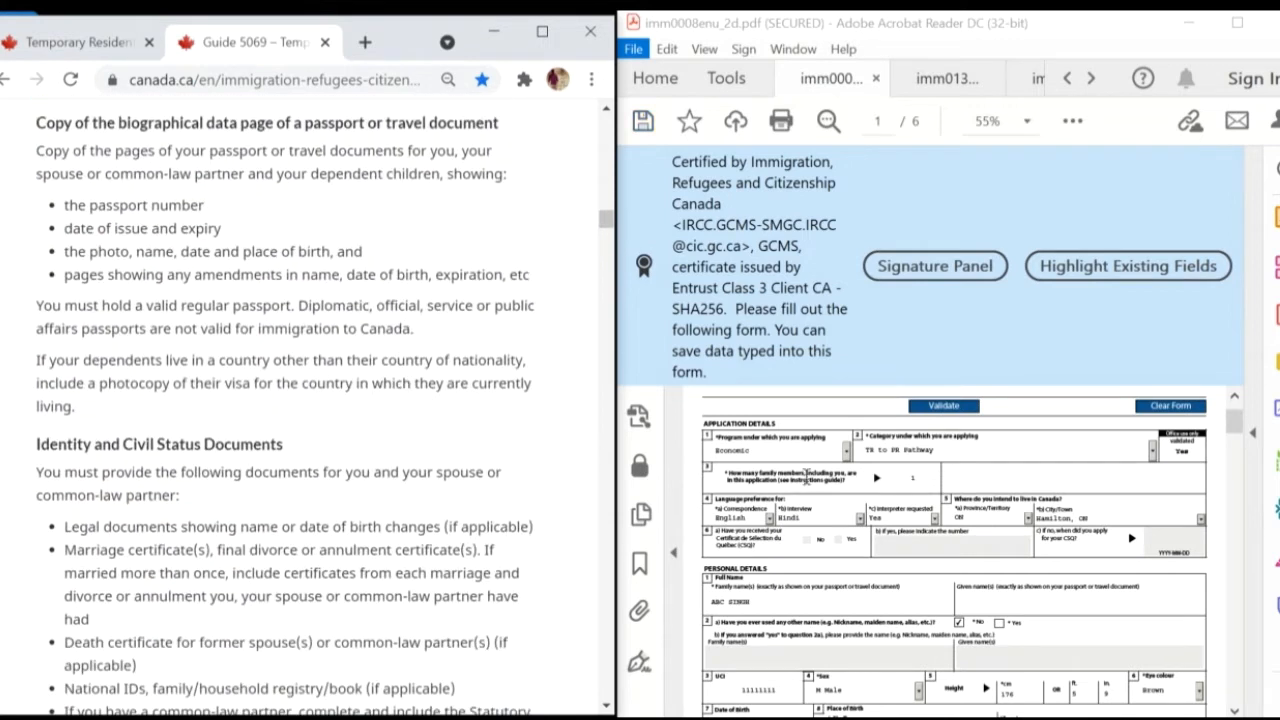
scroll(852, 508, down, 1)
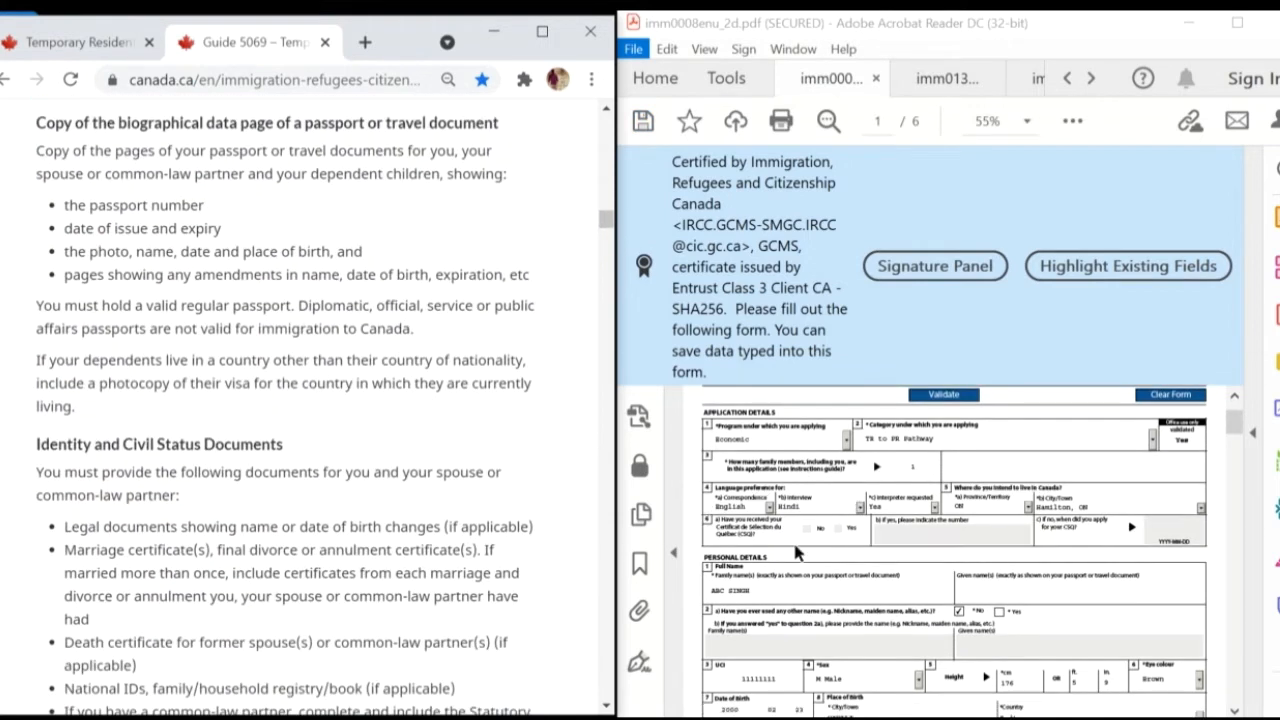
scroll(470, 521, down, 2)
scroll(470, 521, down, 15)
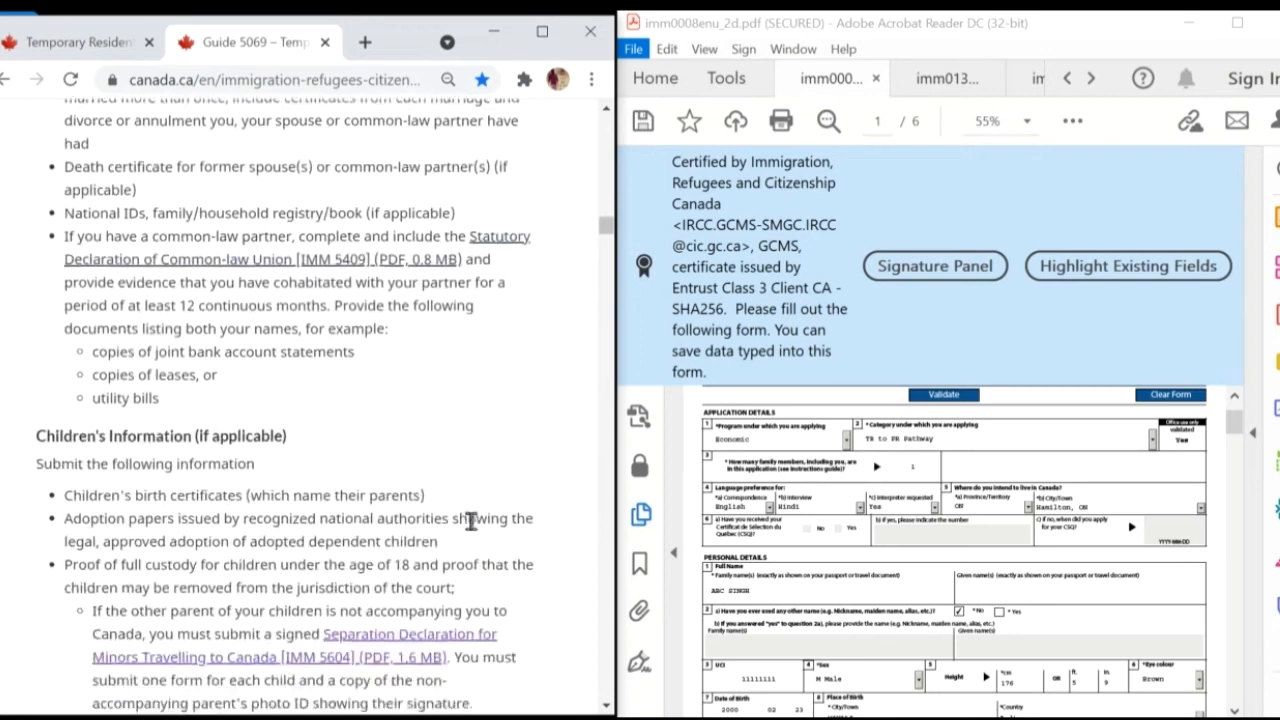
scroll(470, 521, down, 15)
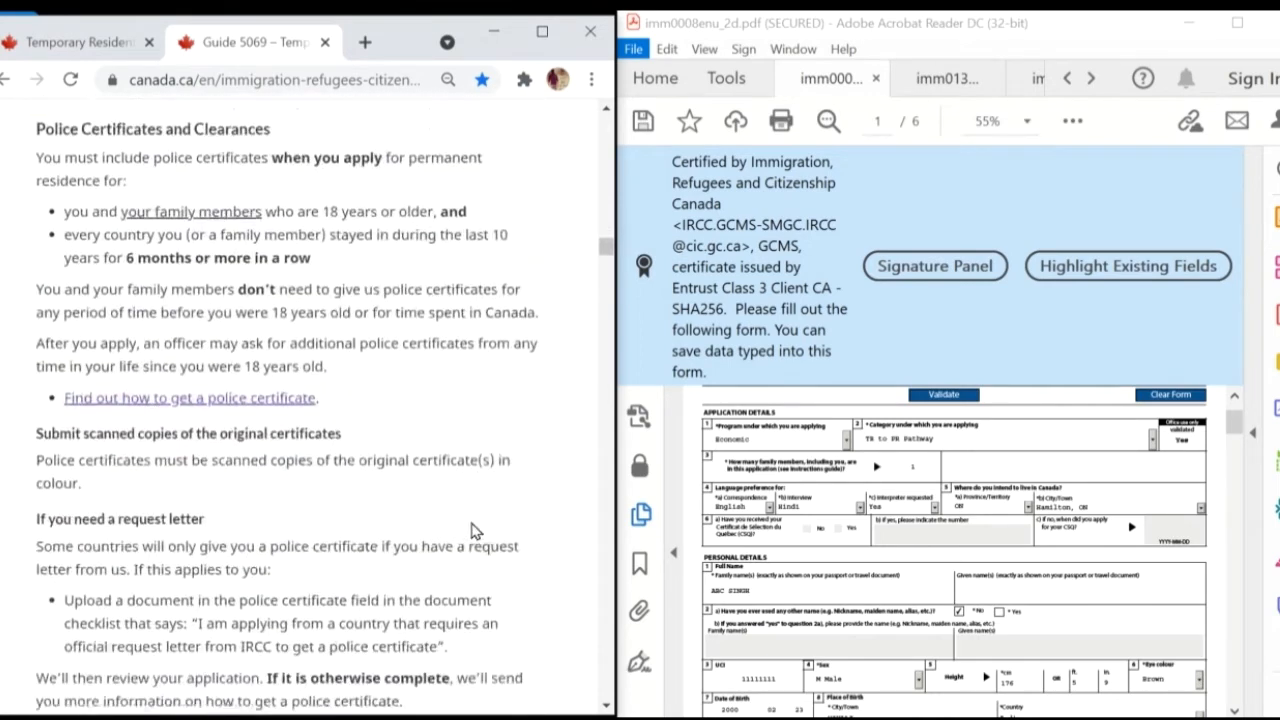
scroll(475, 531, down, 12)
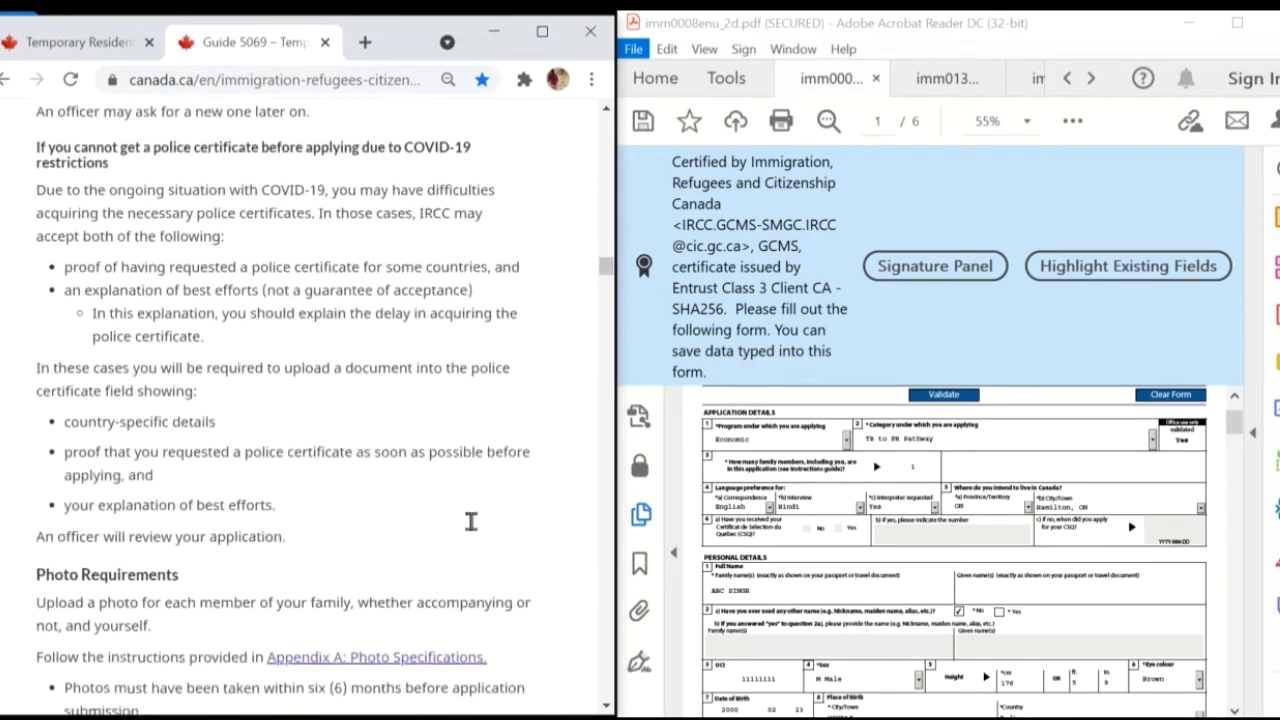
scroll(475, 531, down, 10)
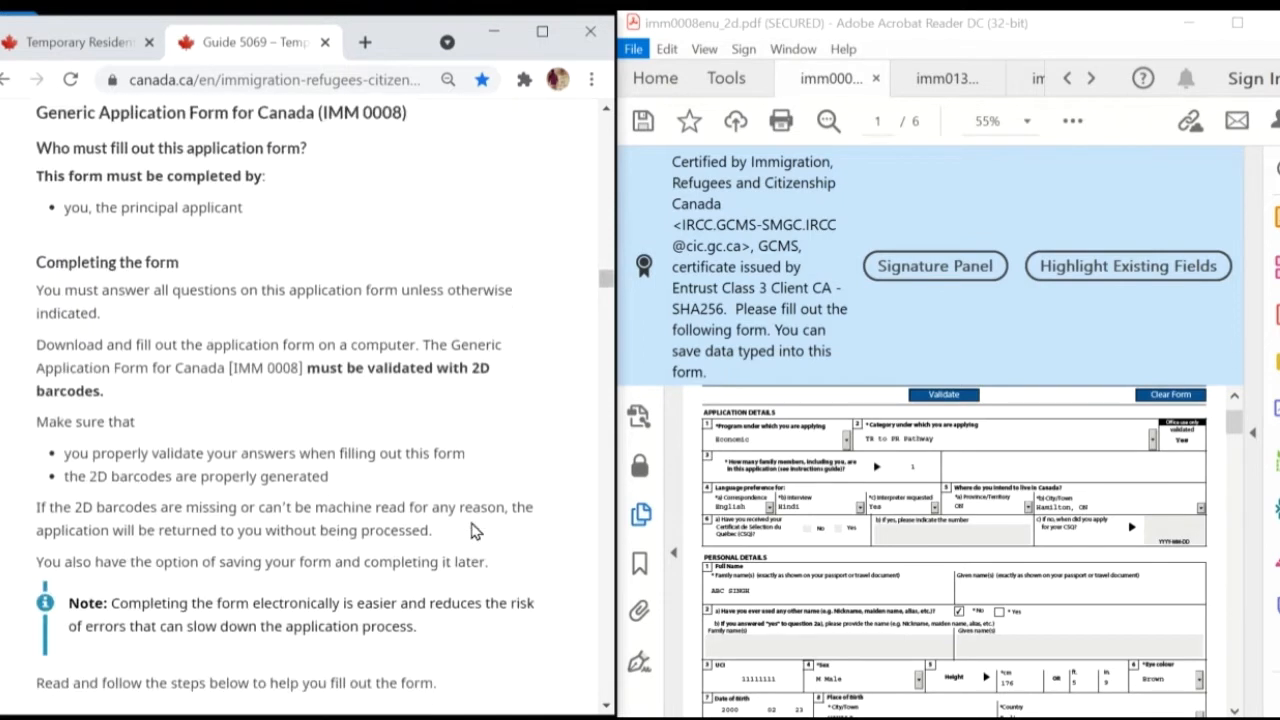
scroll(378, 422, up, 3)
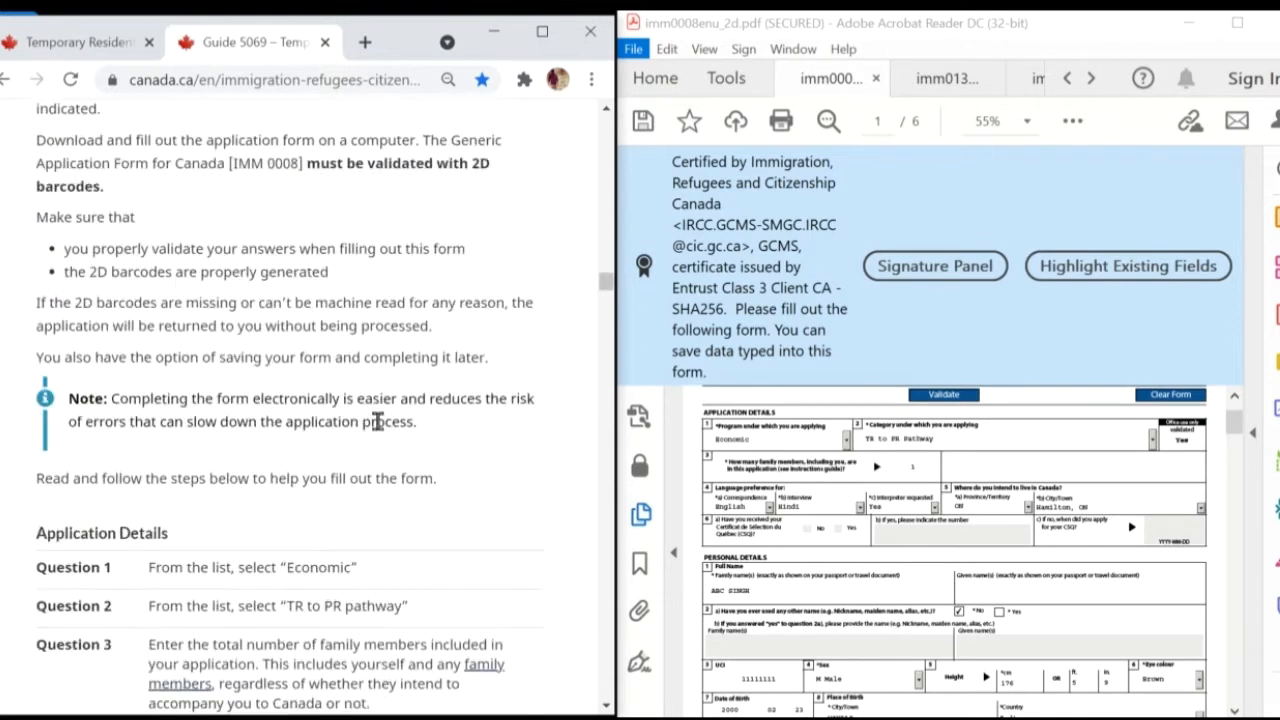
scroll(378, 422, up, 9)
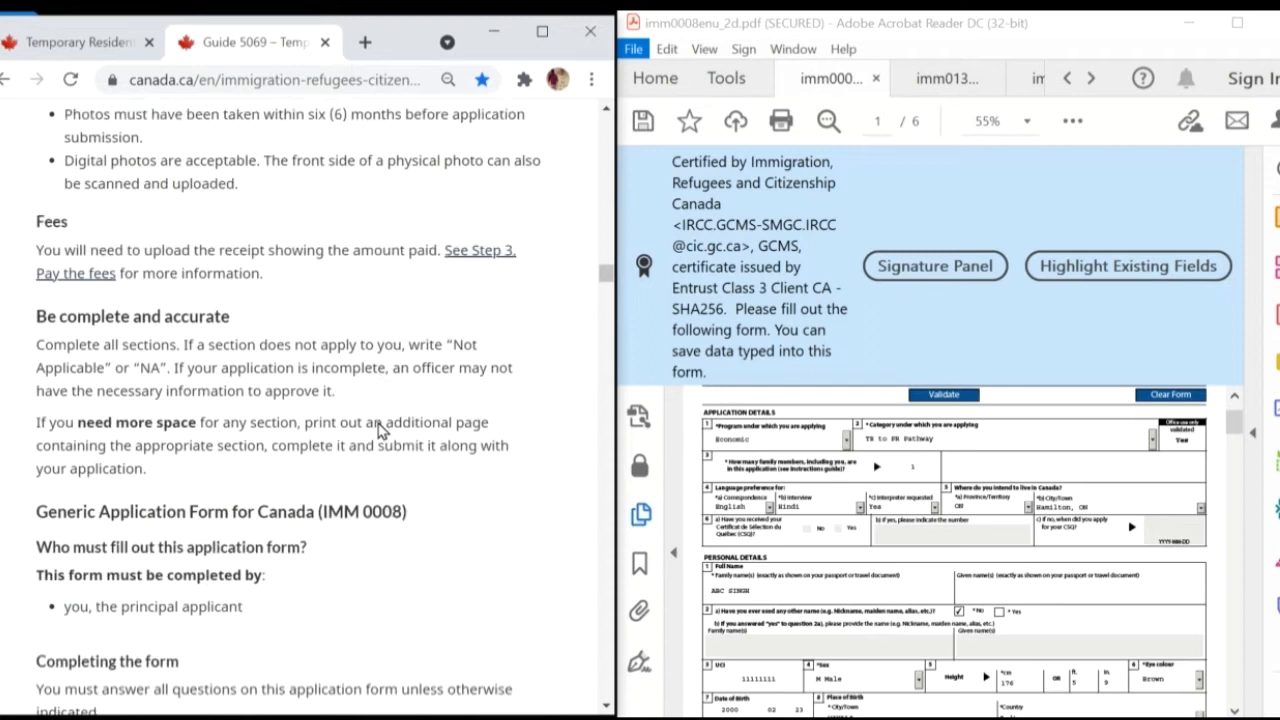
scroll(378, 422, down, 5)
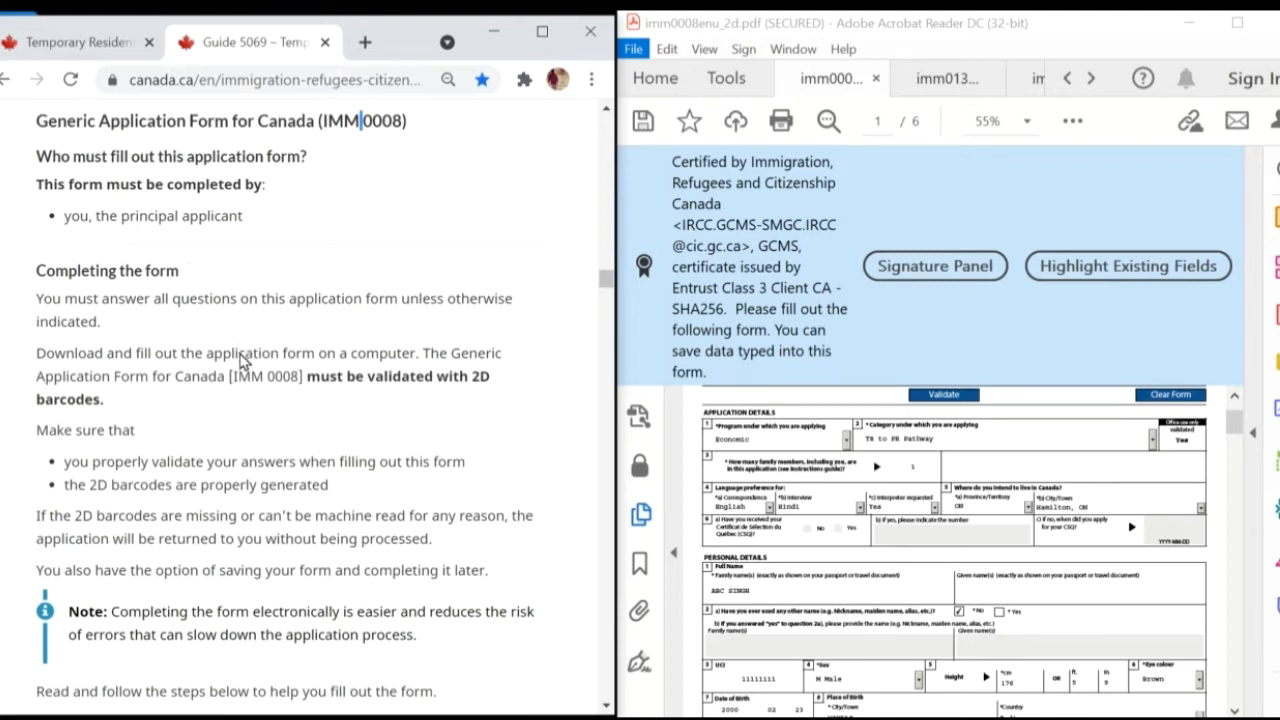
Step: Scroll the guide down to the Application Details list covering Questions 1–4
scroll(240, 360, down, 1)
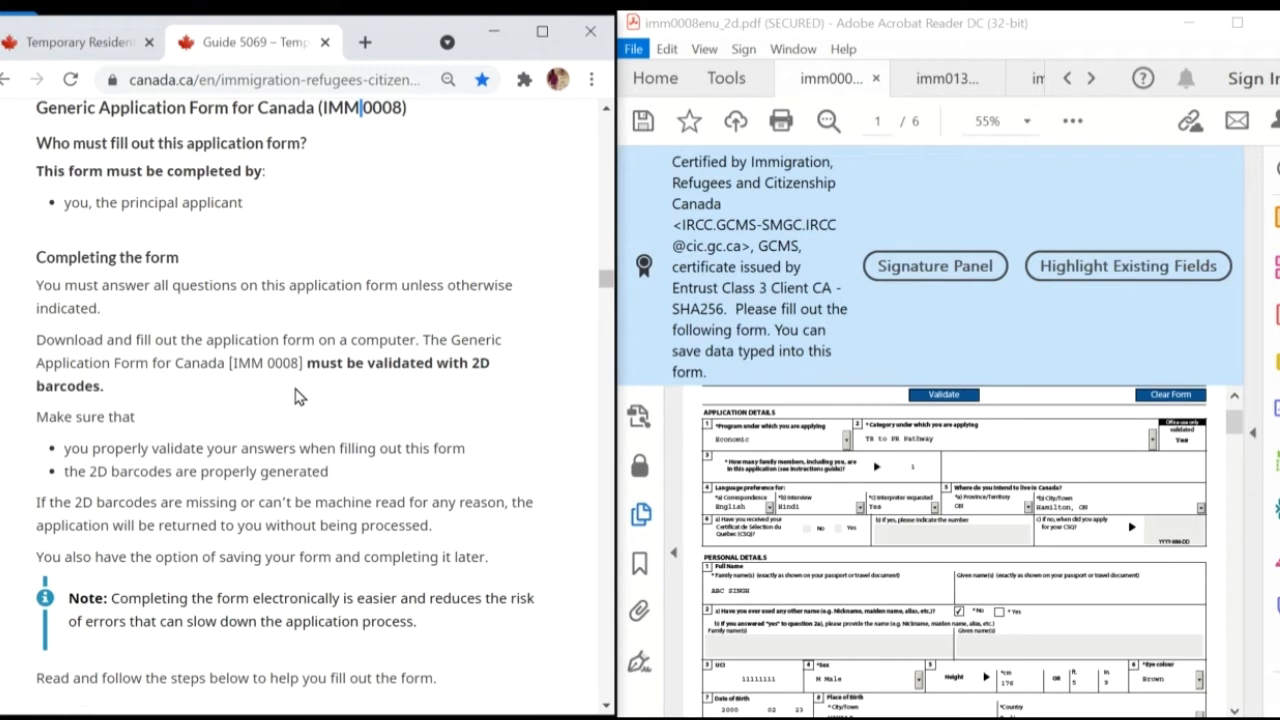
scroll(296, 441, down, 1)
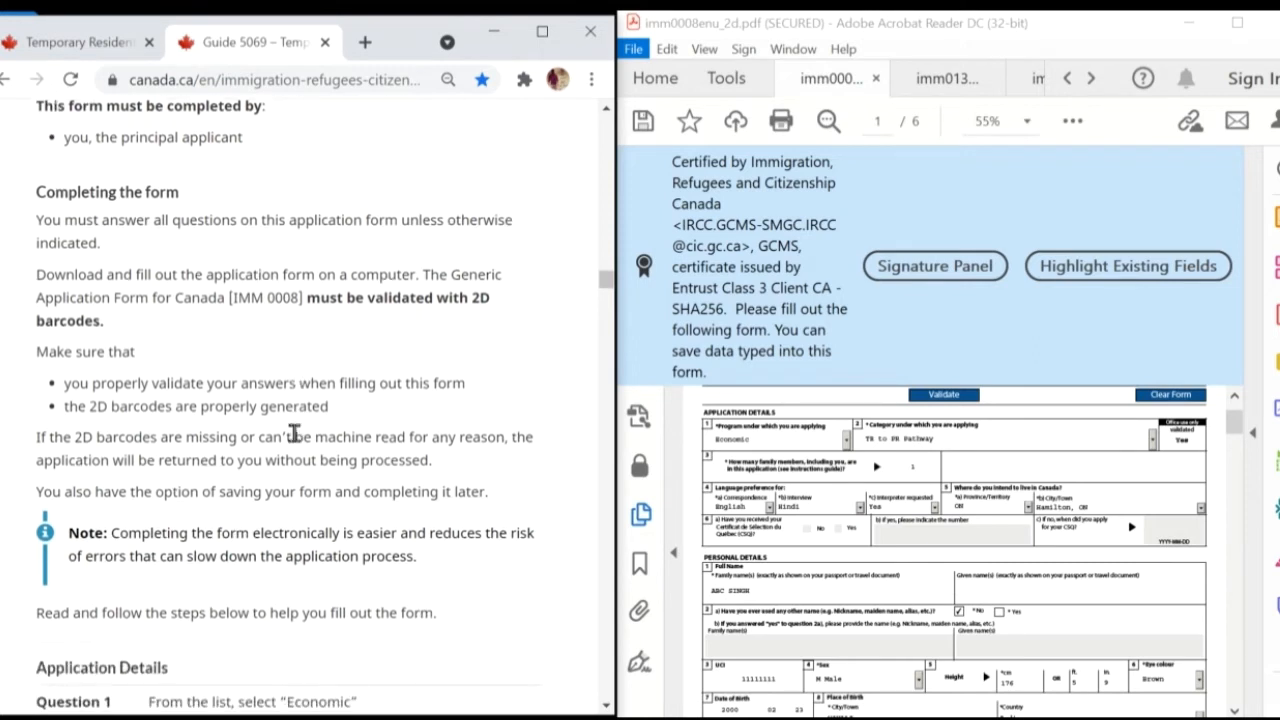
scroll(294, 432, down, 1)
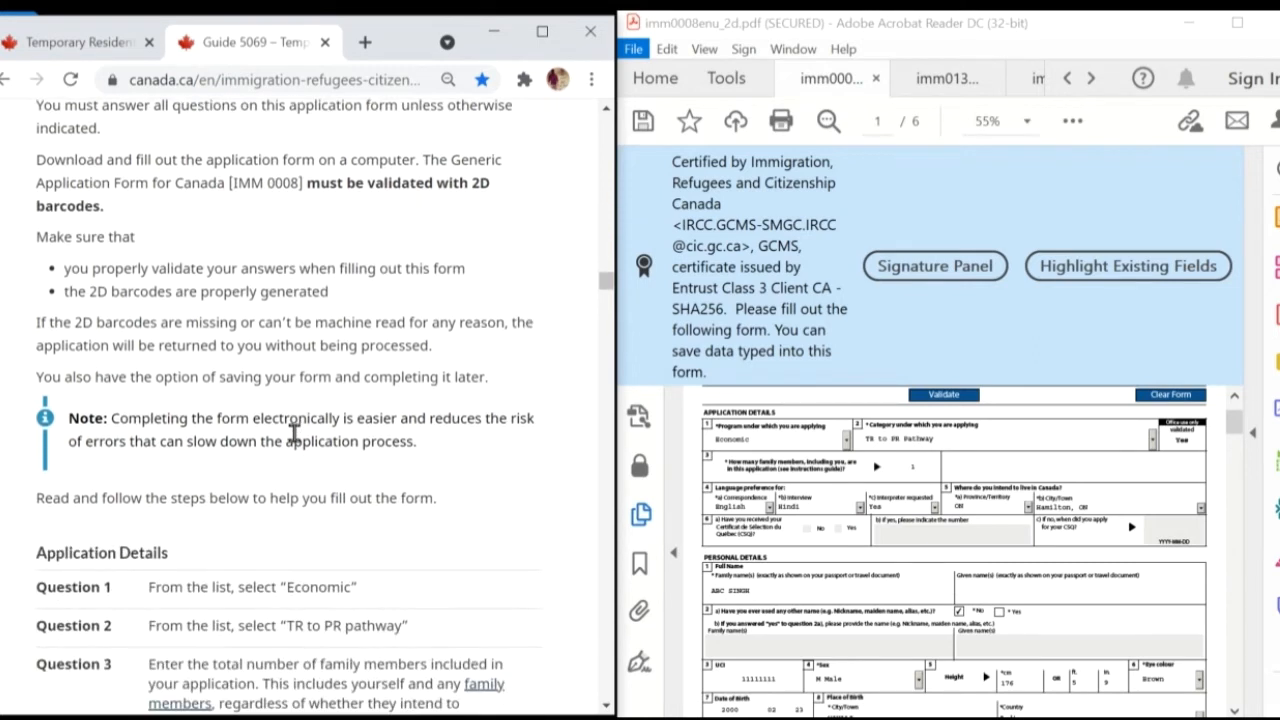
scroll(293, 432, down, 2)
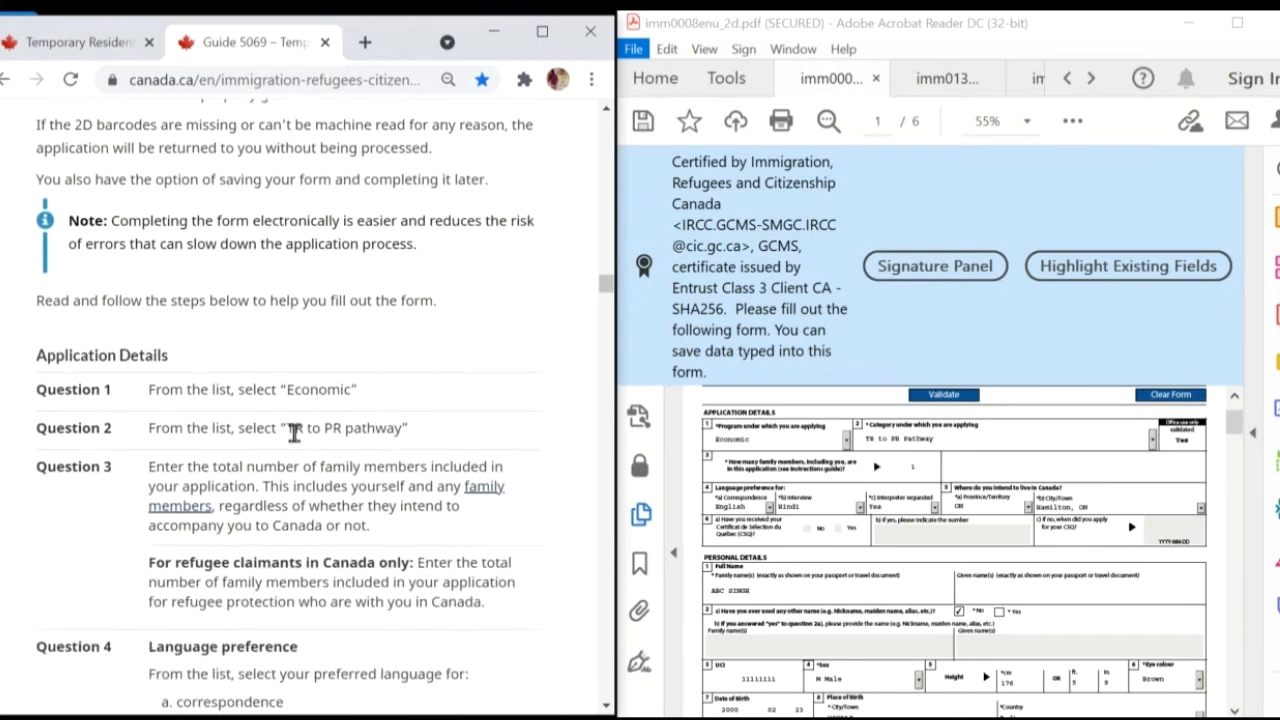
scroll(294, 432, down, 1)
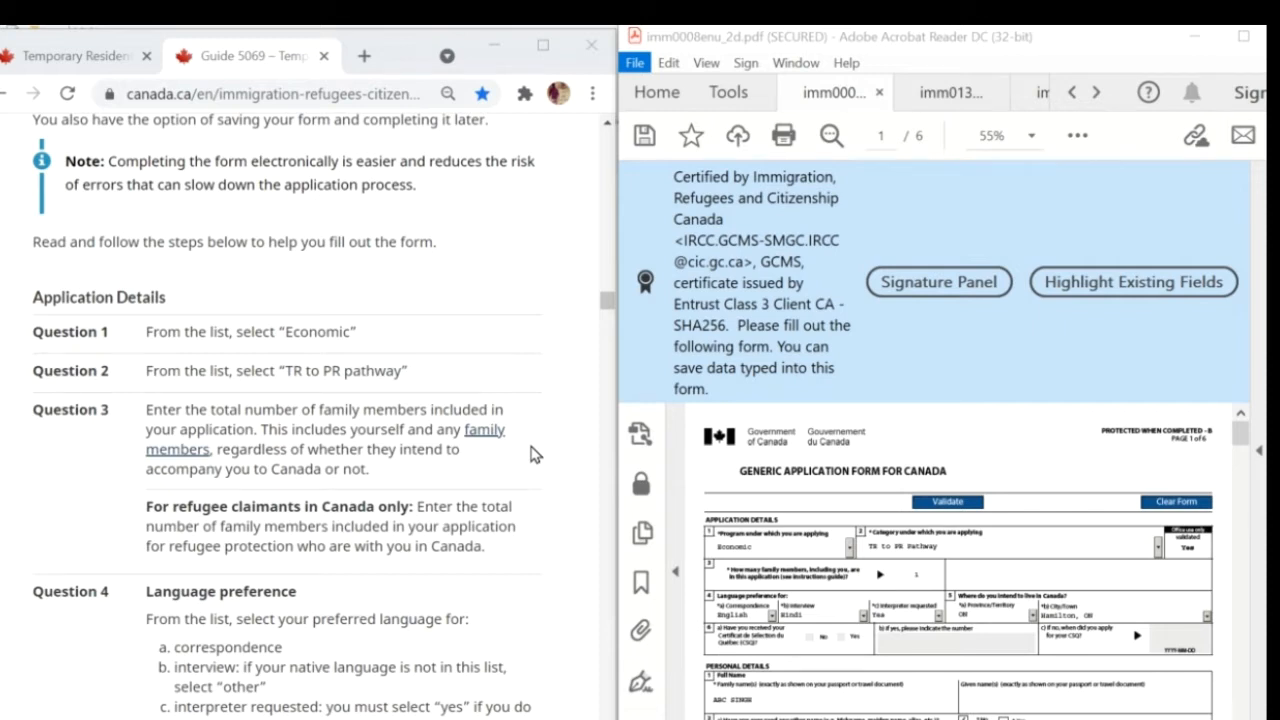
scroll(712, 533, down, 1)
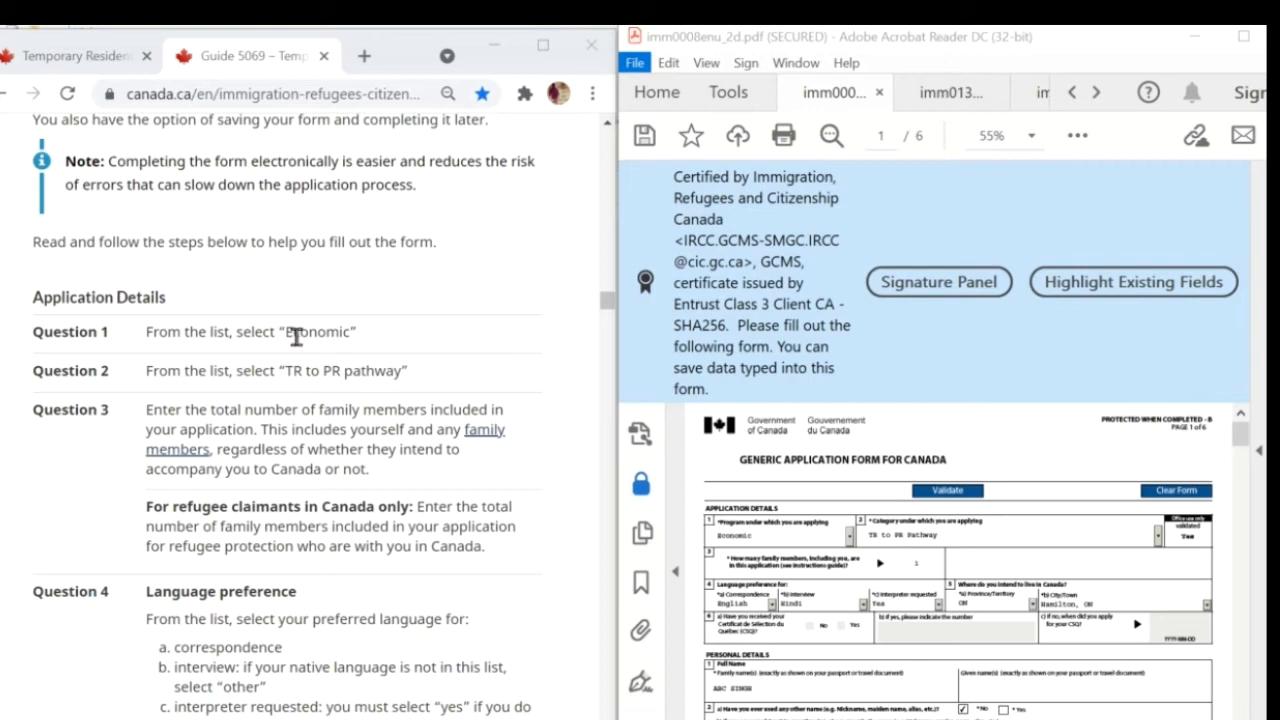
Step: Confirm Question 1 is Economic and Question 2 is TR to PR Pathway on the form
click(849, 538)
click(849, 538)
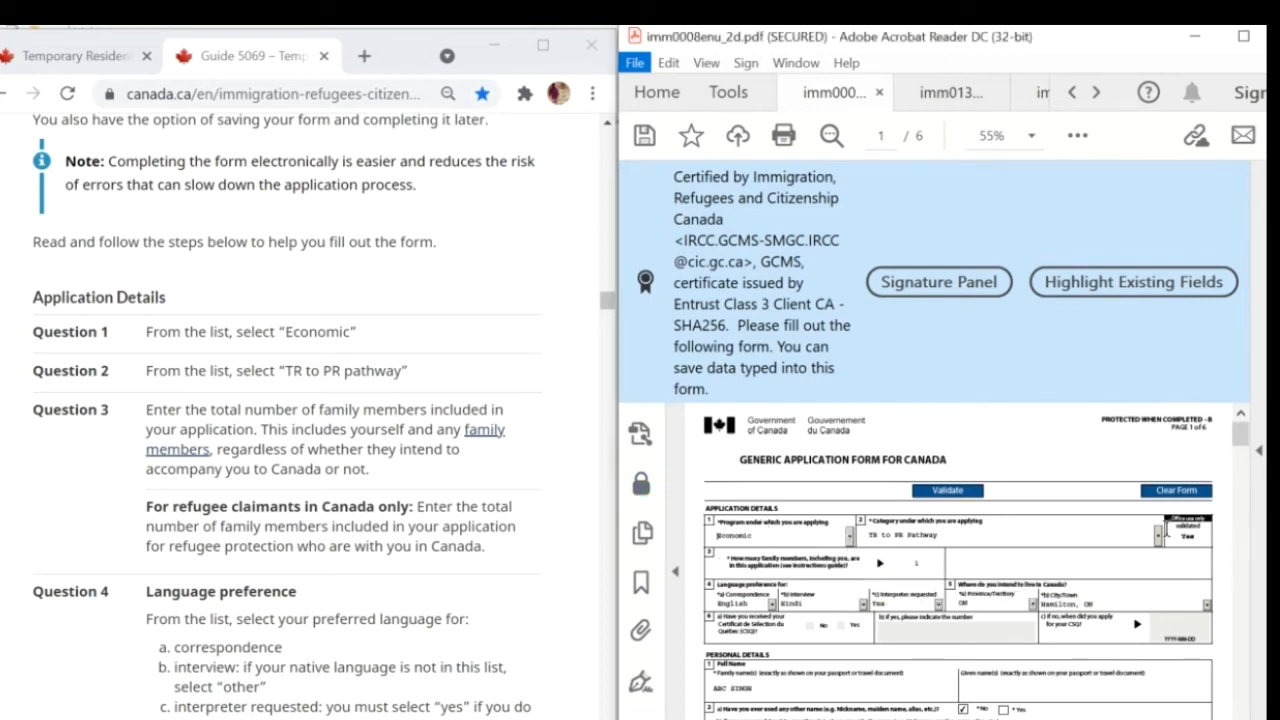
click(1158, 536)
click(1158, 536)
Step: Scroll on to the Principal Applicant's Personal Details section
scroll(457, 597, down, 5)
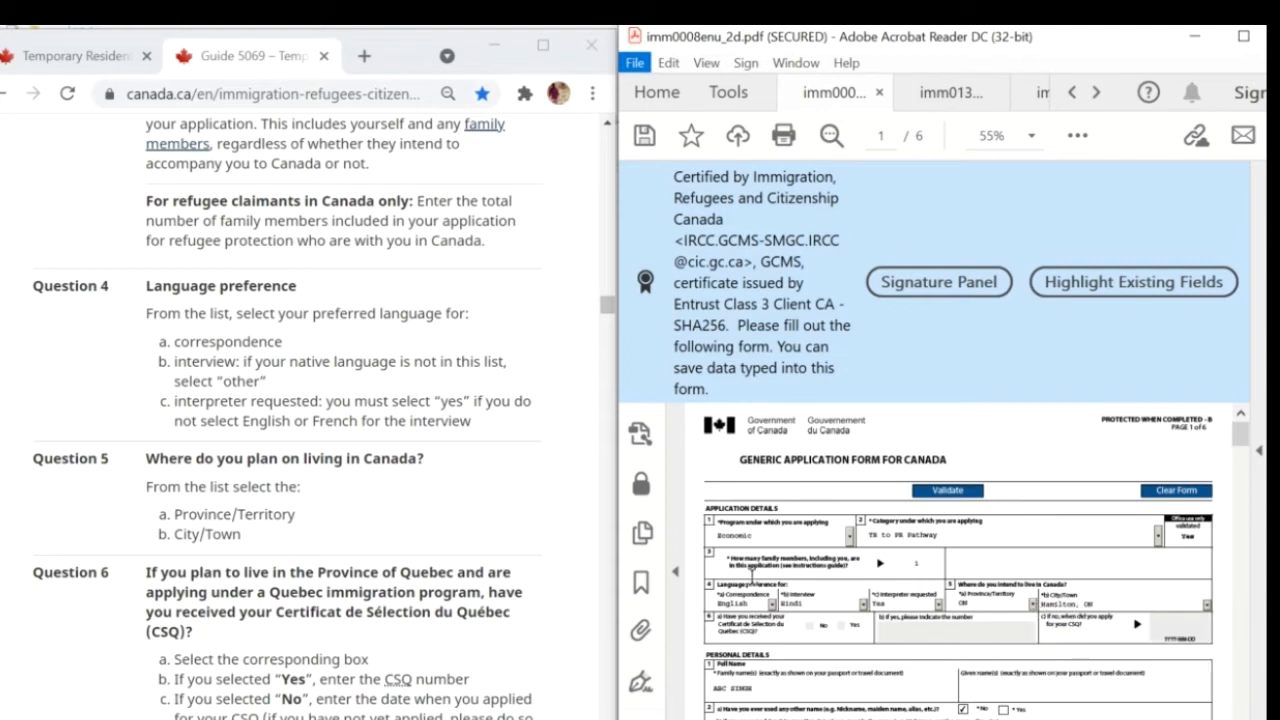
scroll(462, 592, down, 3)
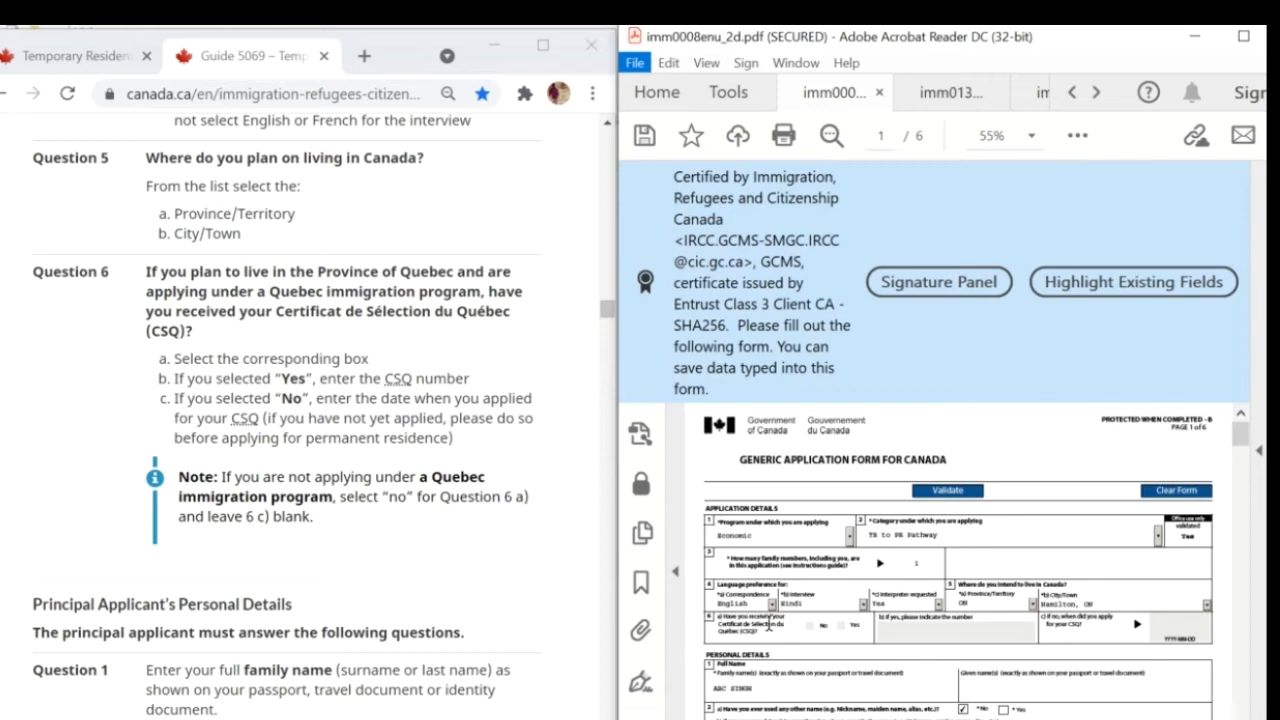
scroll(768, 620, down, 4)
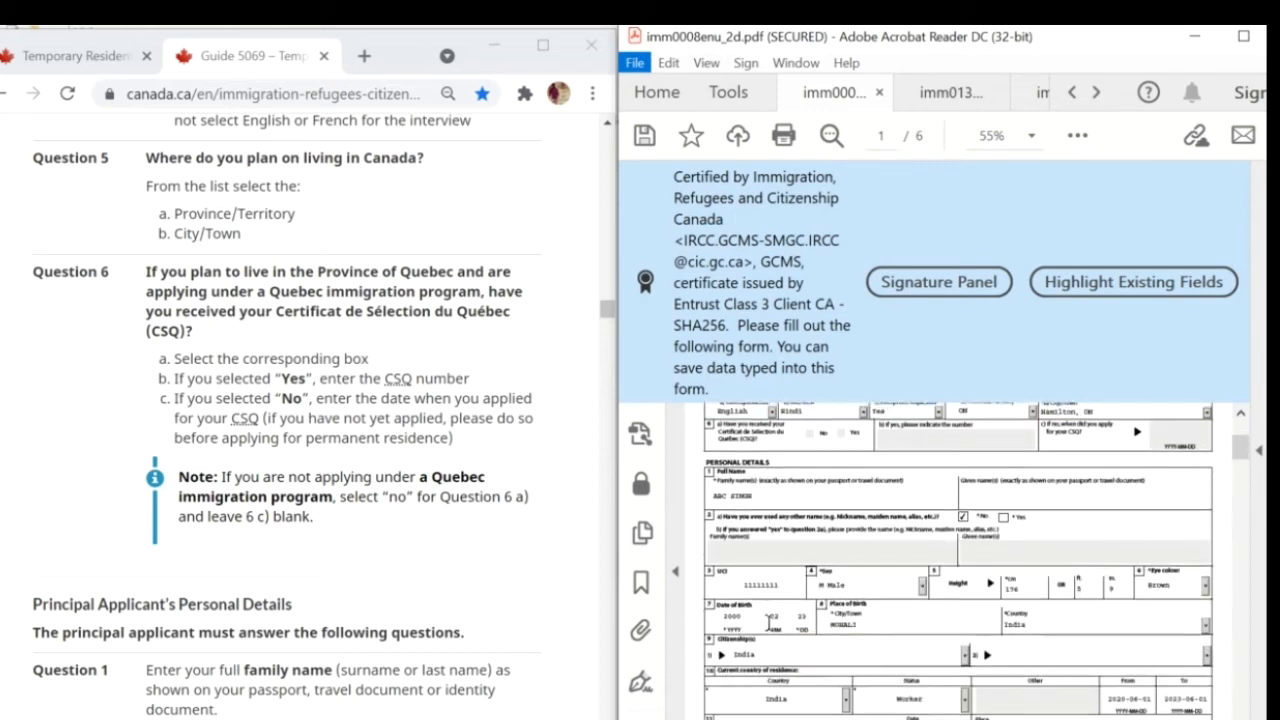
Step: Select, then clear, the guide's rules for missing family or given names
scroll(407, 625, down, 5)
scroll(407, 625, up, 1)
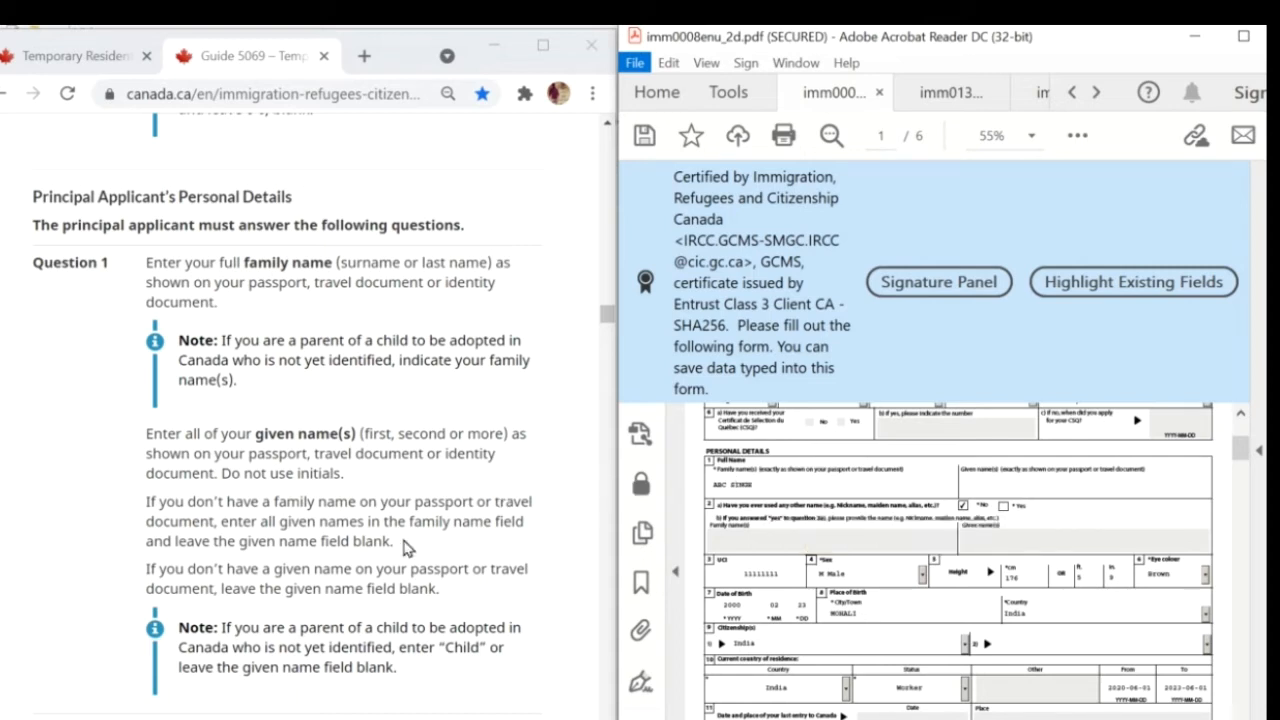
drag(438, 589, 147, 501)
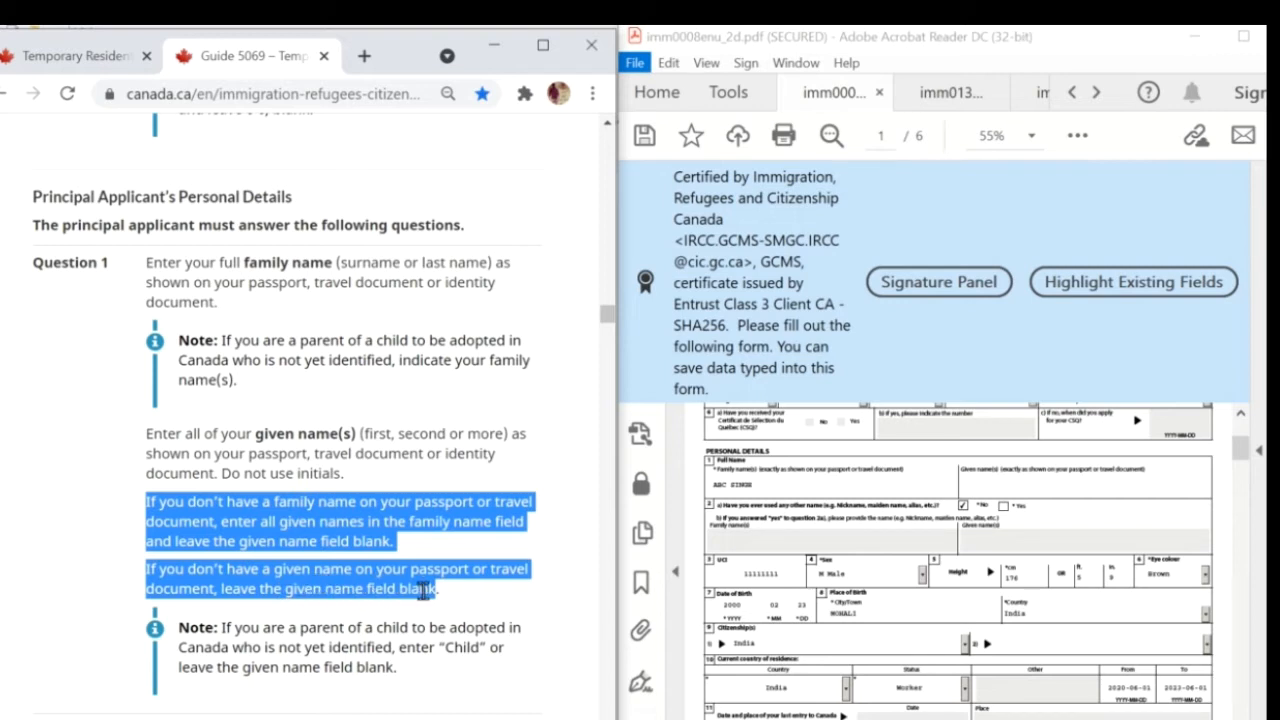
scroll(424, 590, down, 2)
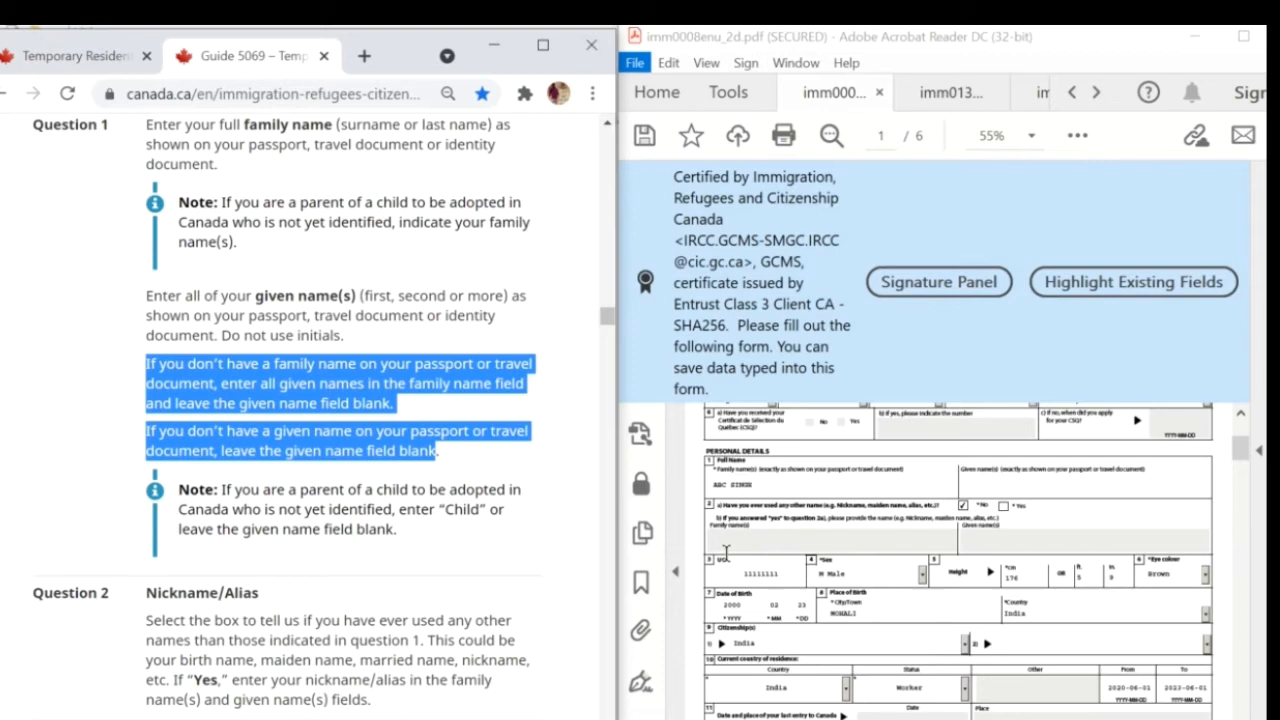
click(506, 560)
Step: Scroll the guide through Personal Details to Question 10 on current country of residence
scroll(498, 555, down, 2)
scroll(498, 552, down, 2)
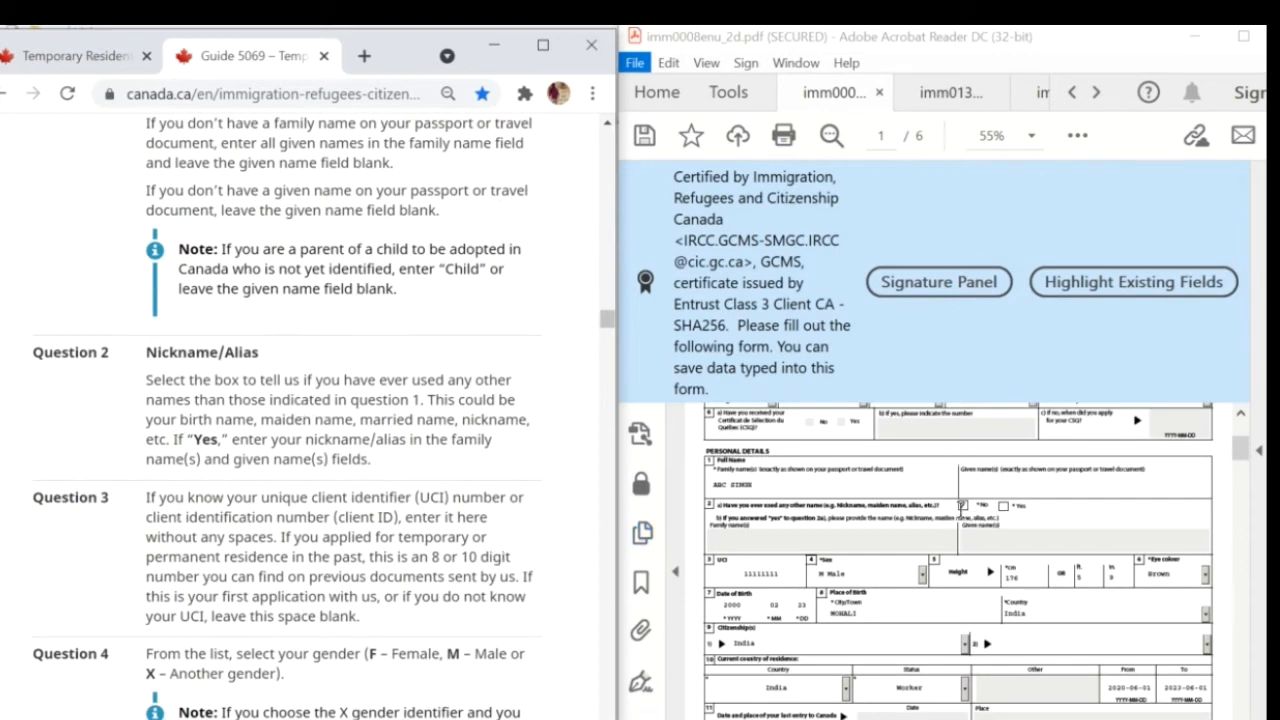
scroll(500, 556, down, 2)
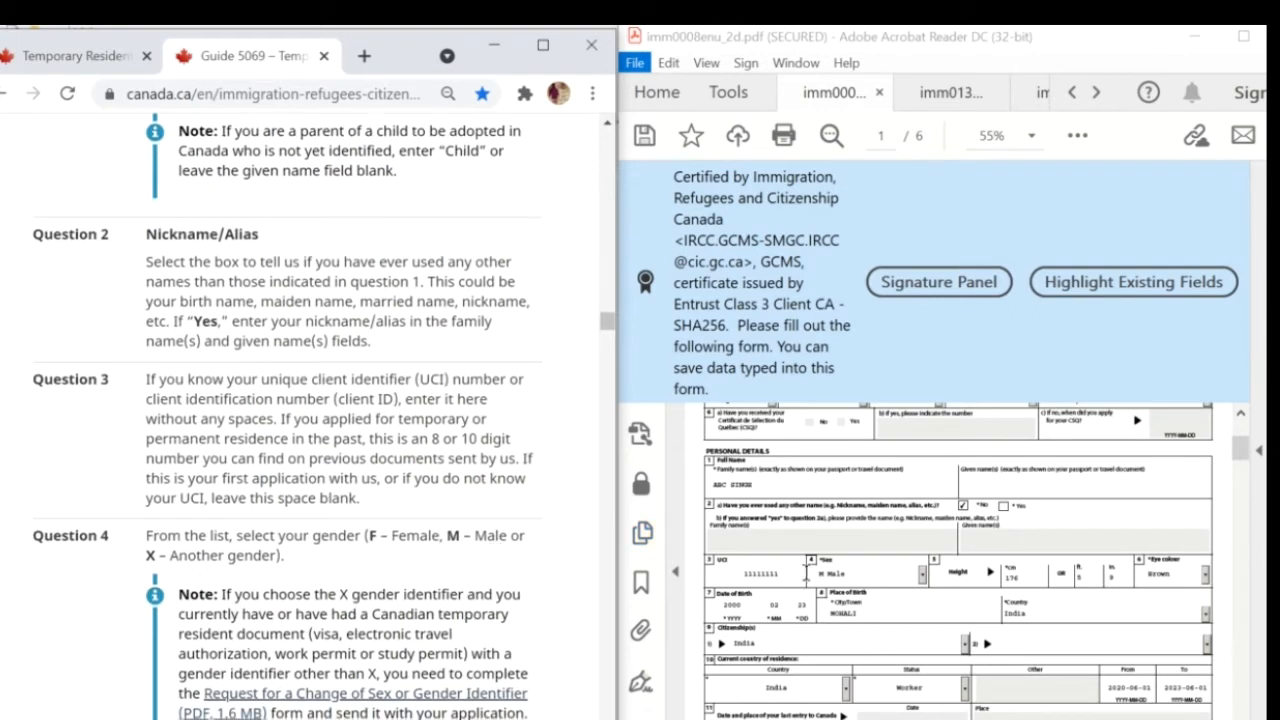
scroll(806, 573, down, 1)
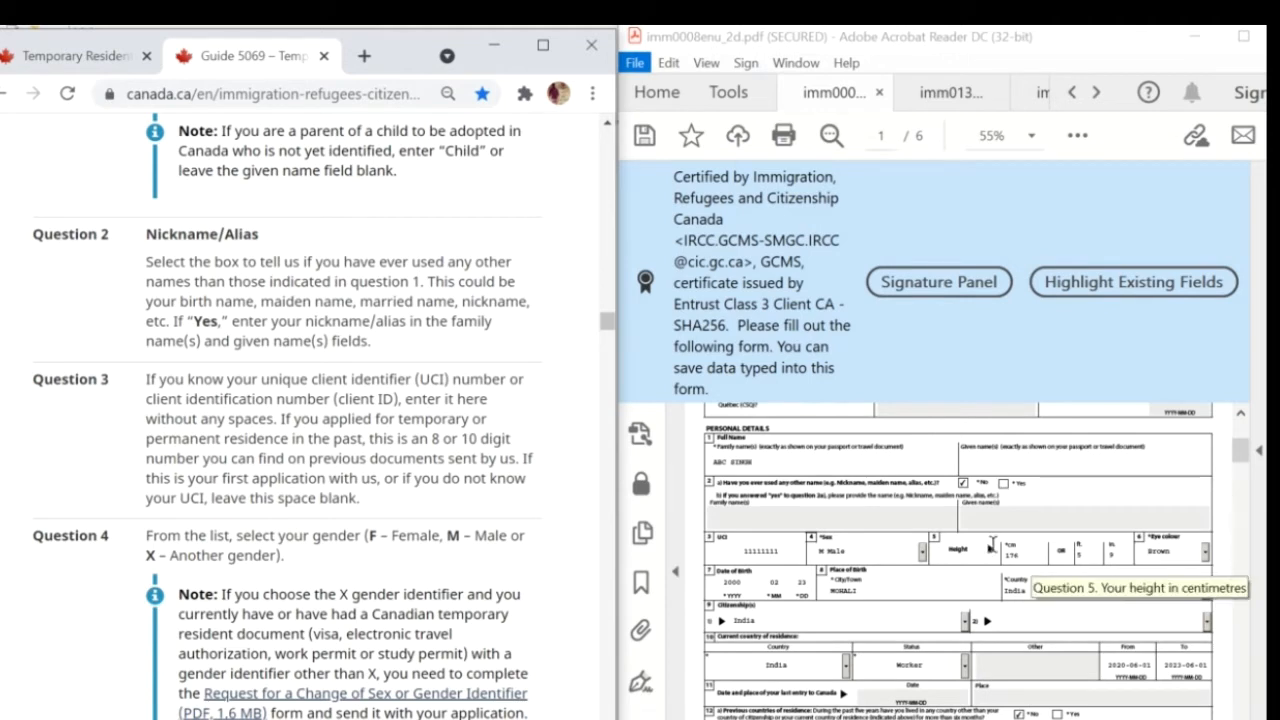
scroll(470, 628, down, 1)
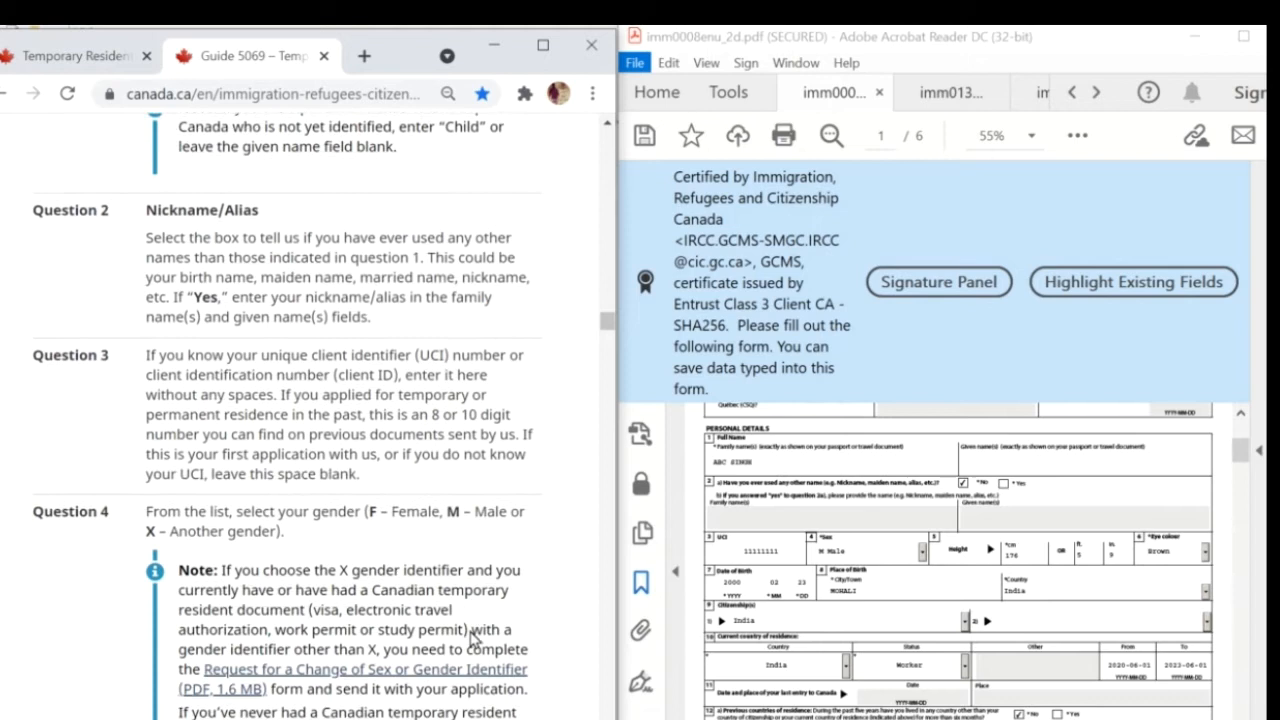
scroll(470, 628, down, 1)
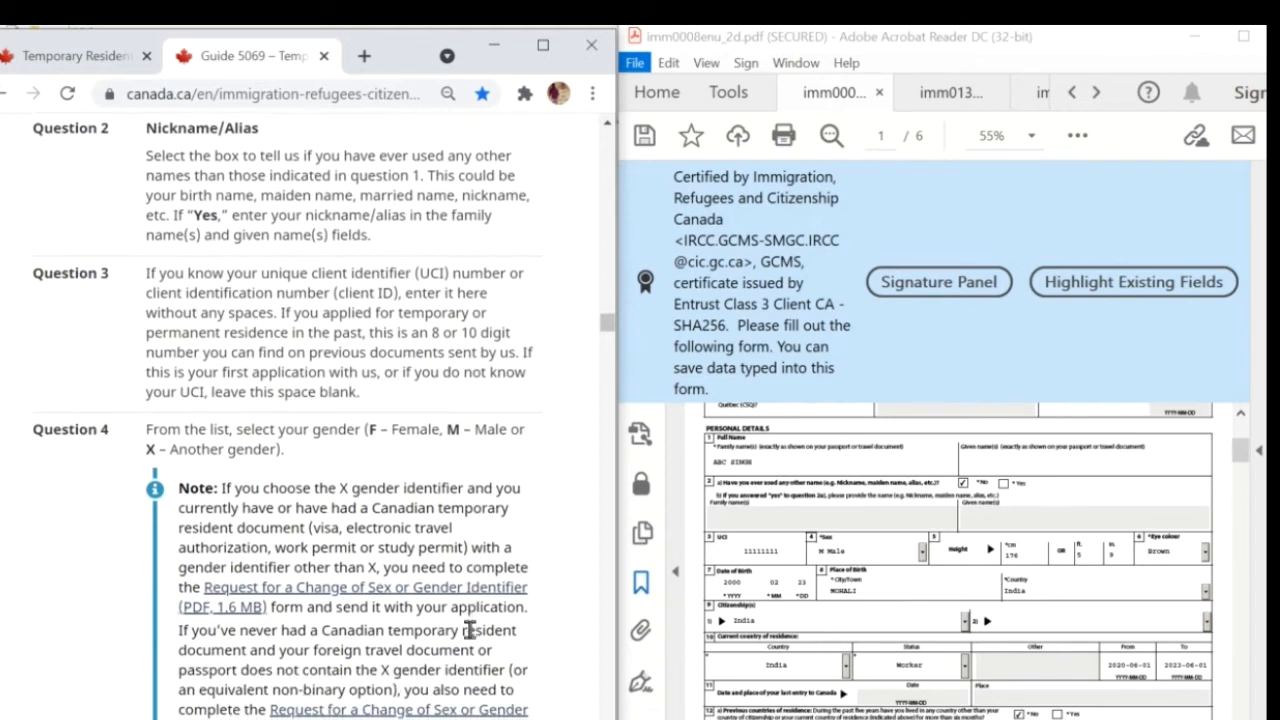
scroll(470, 628, down, 3)
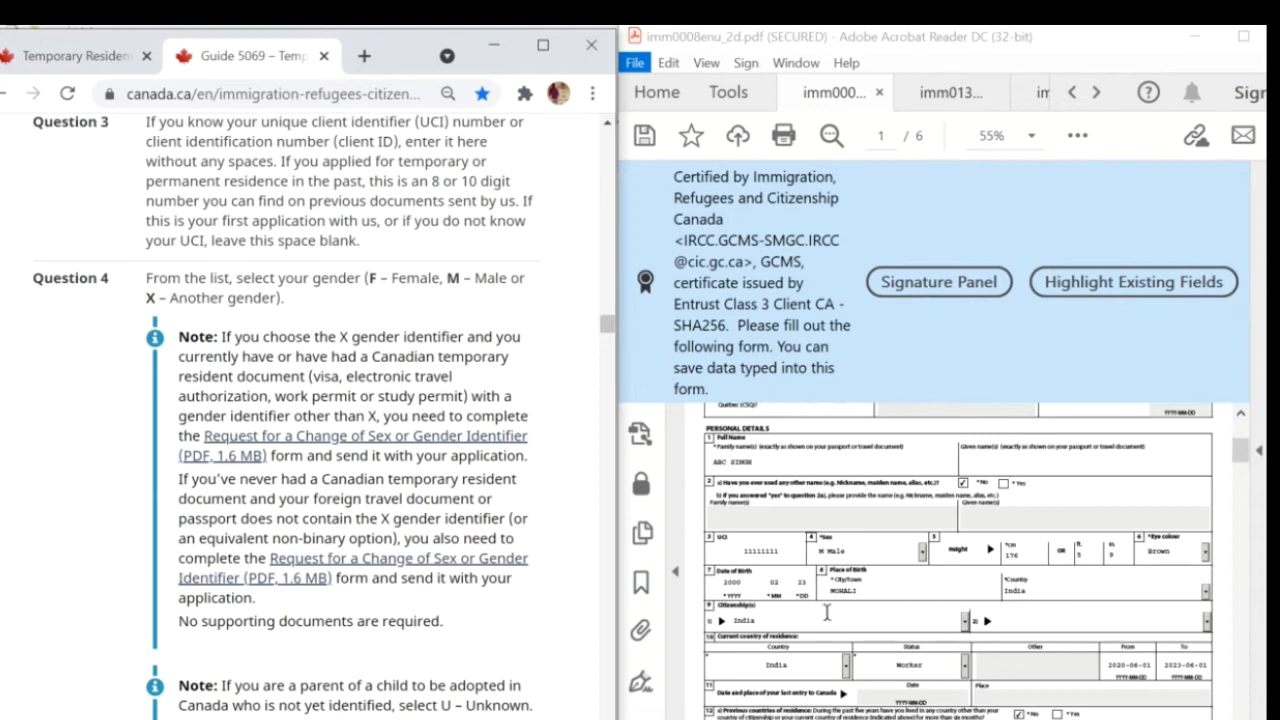
scroll(528, 572, down, 3)
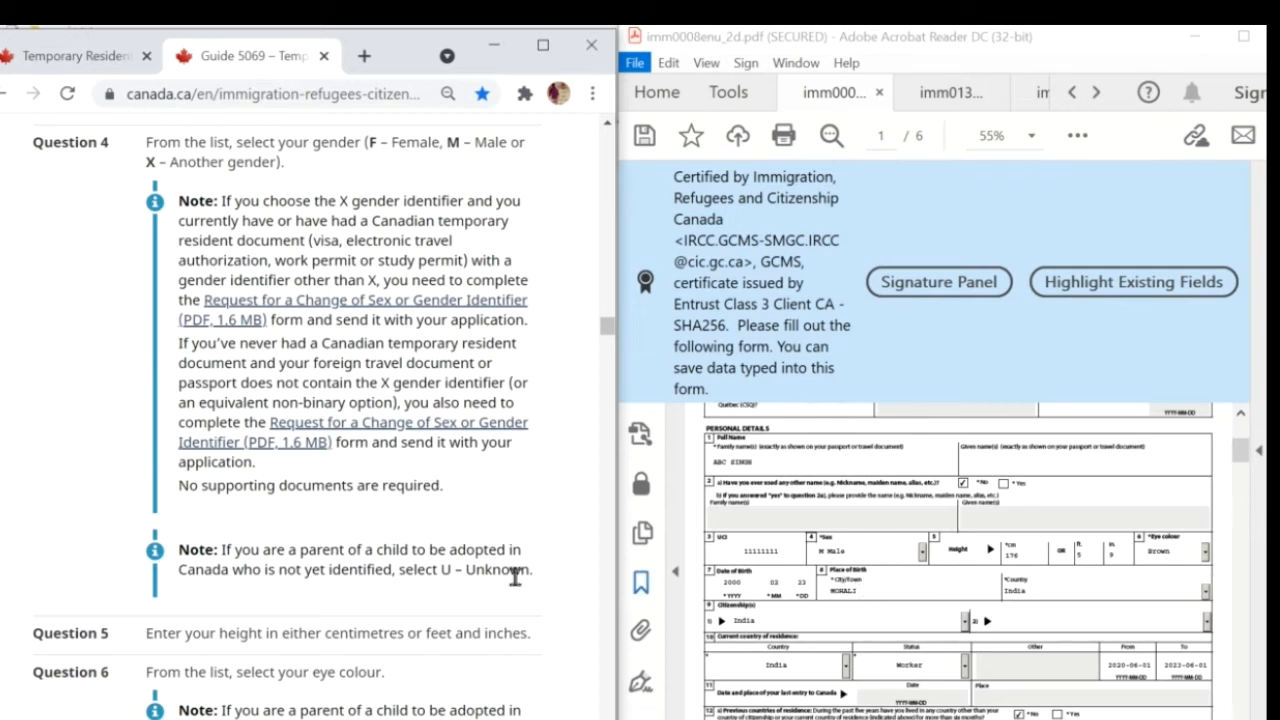
scroll(516, 575, down, 5)
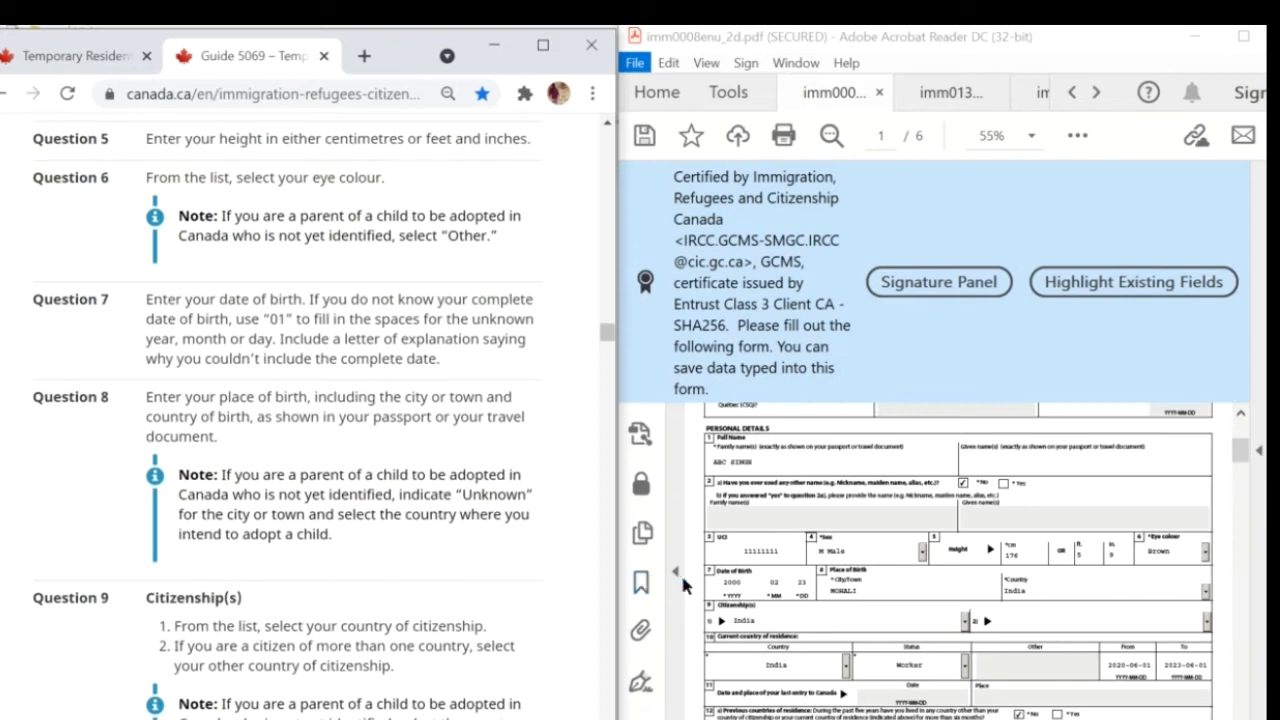
scroll(380, 580, down, 3)
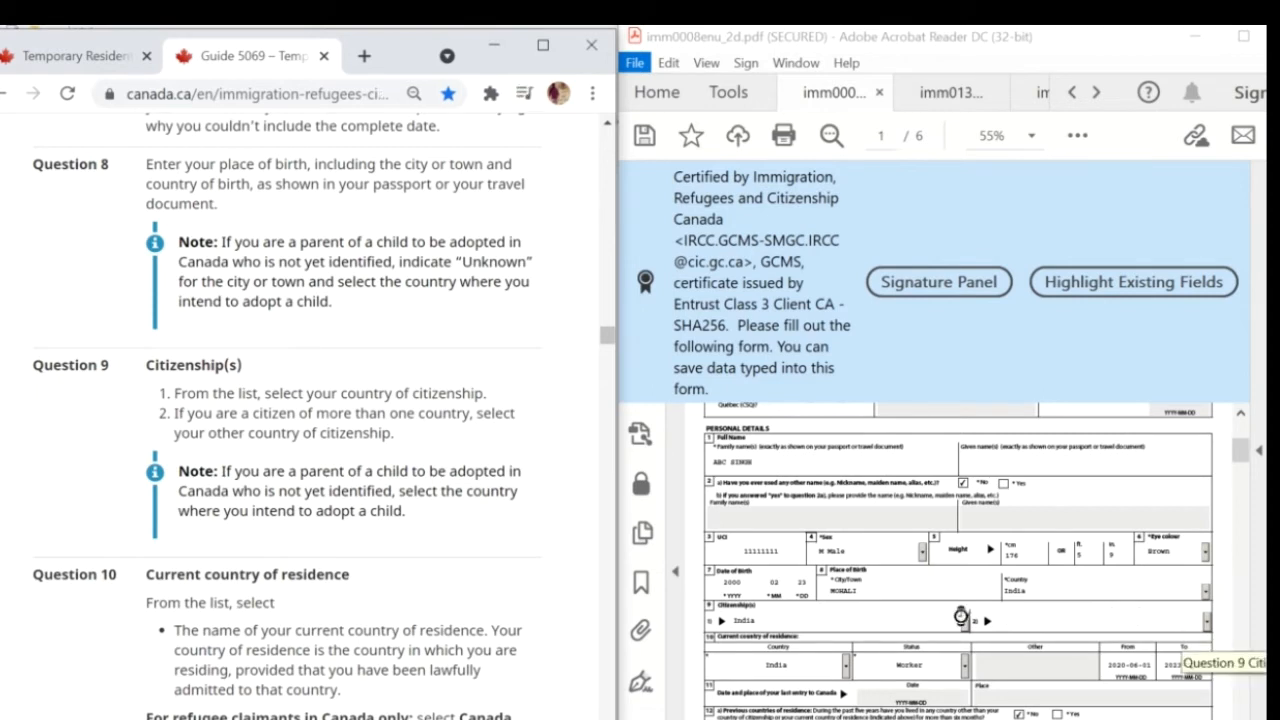
scroll(509, 634, down, 3)
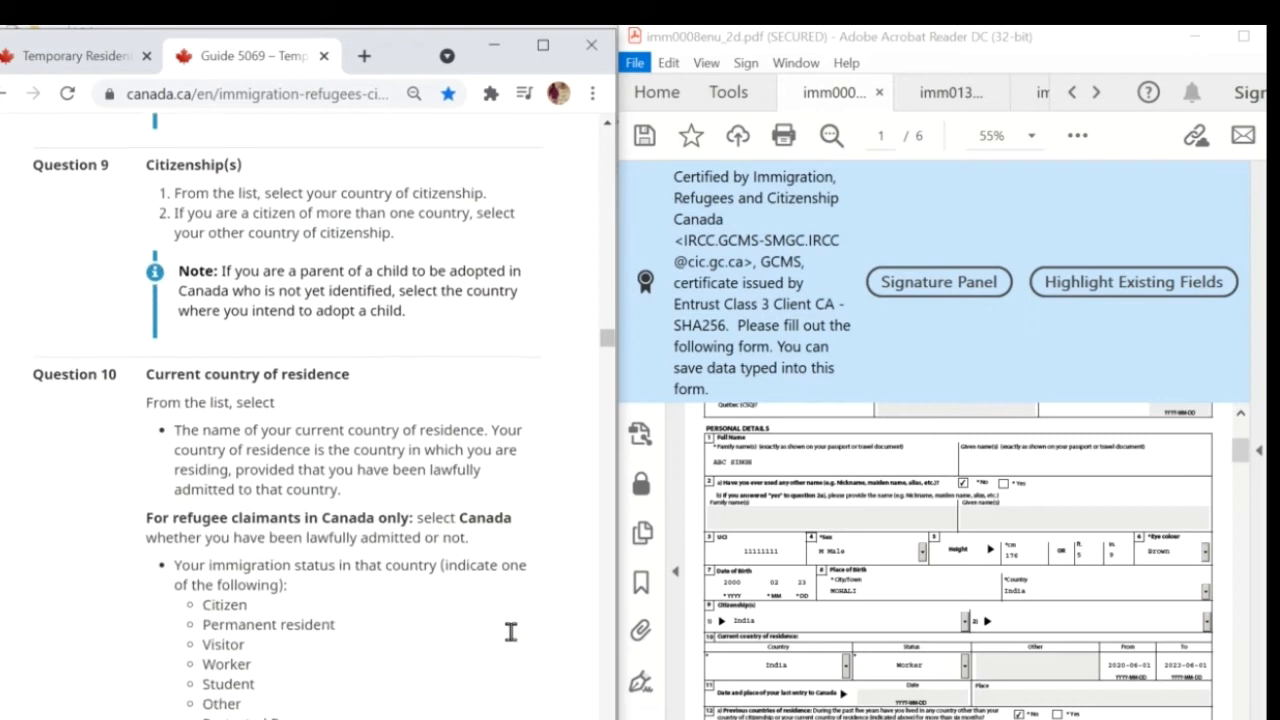
scroll(824, 592, down, 1)
scroll(825, 590, down, 2)
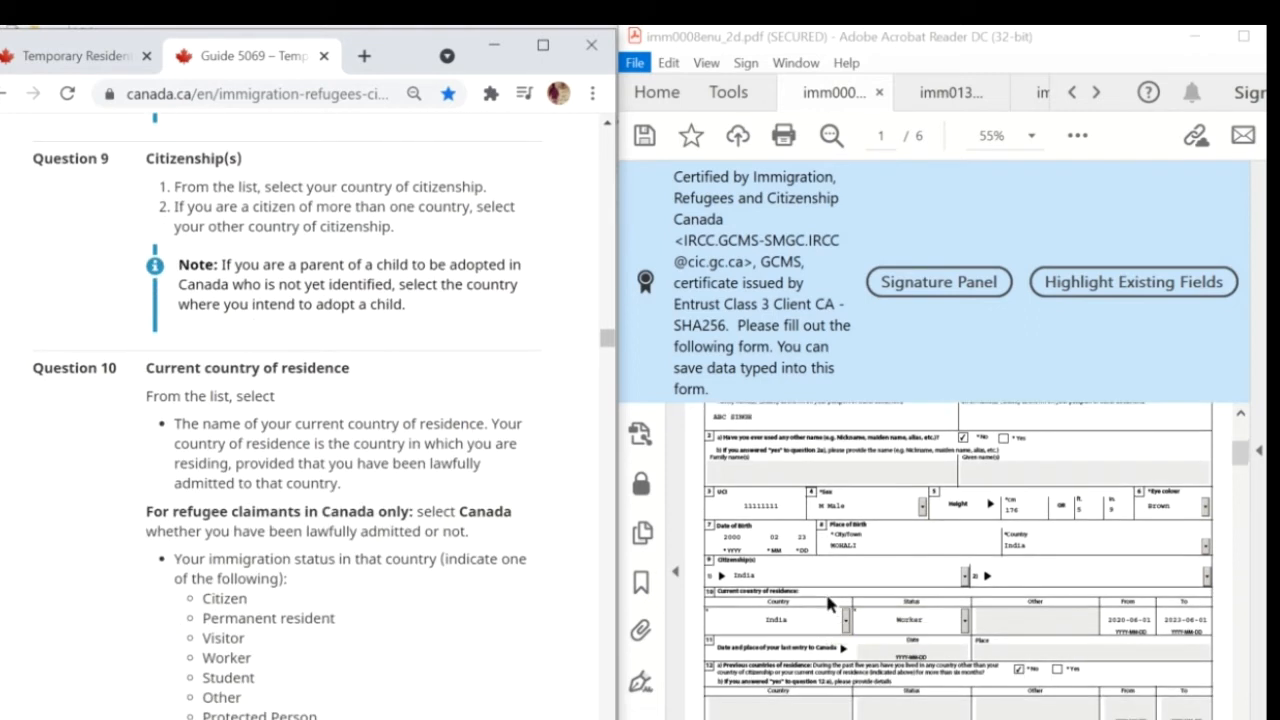
click(825, 590)
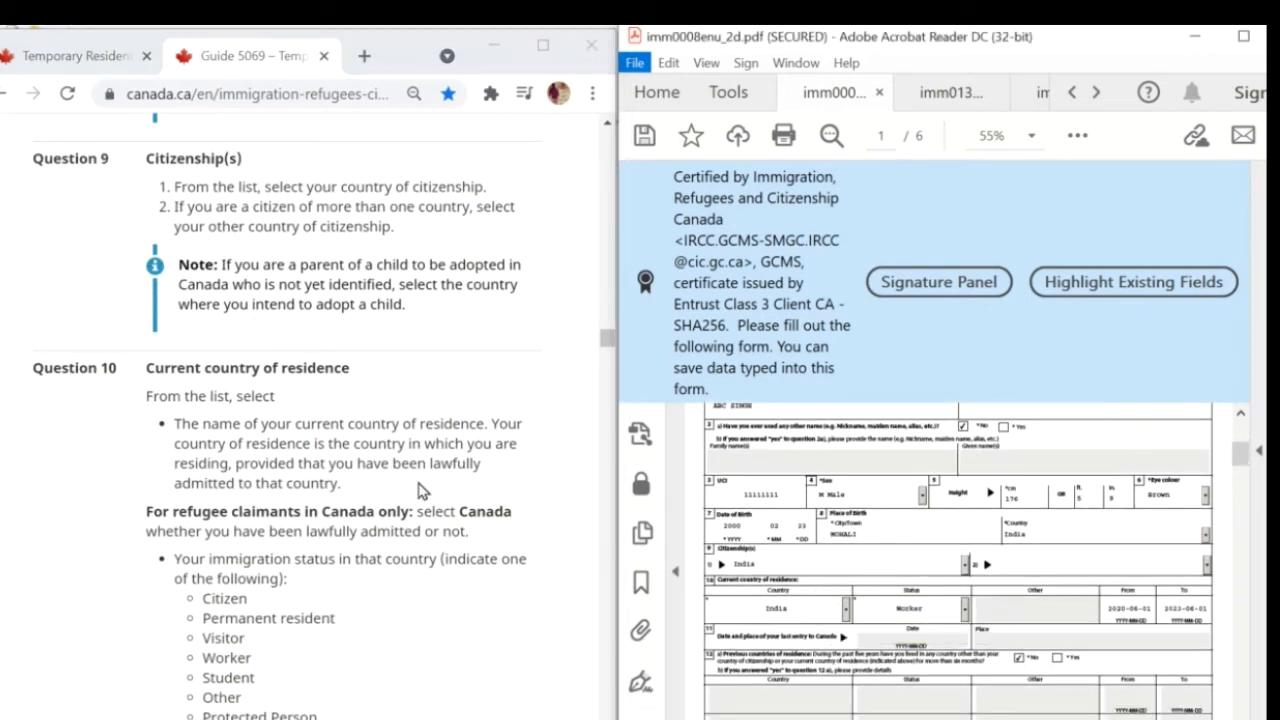
click(847, 610)
text(c)
key(Down)
key(Down)
key(Down)
key(Return)
click(965, 609)
click(966, 613)
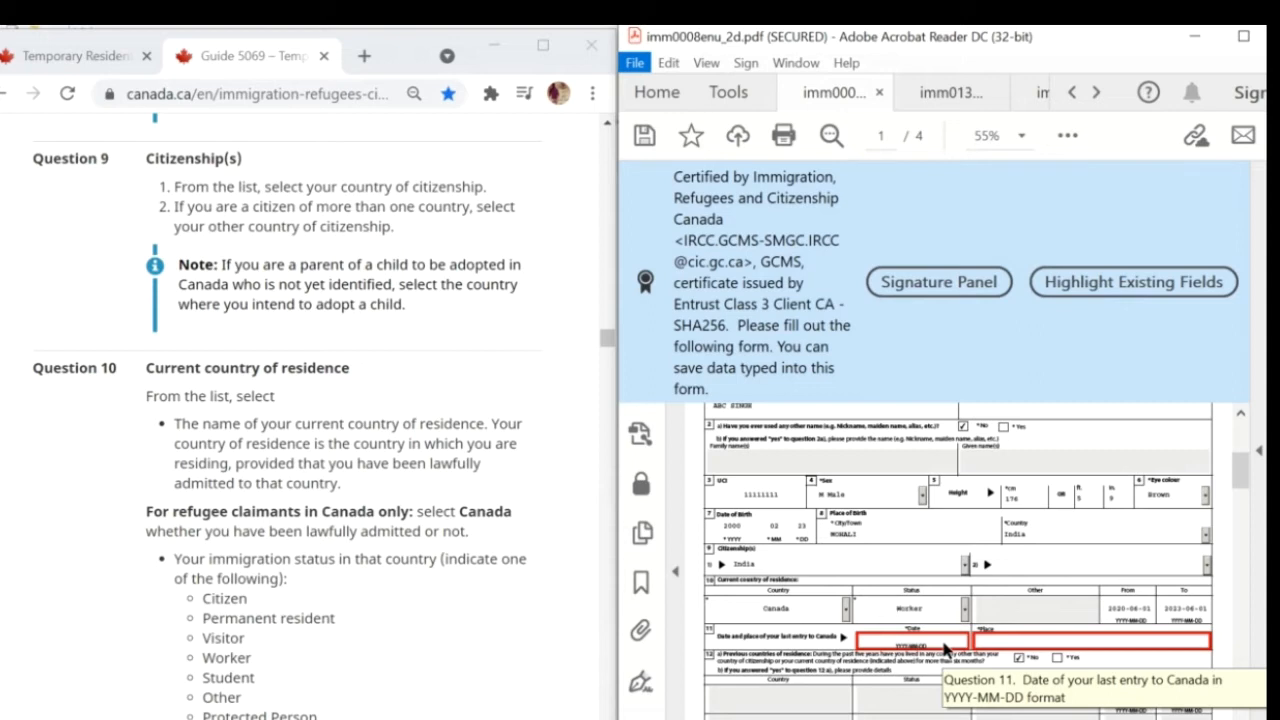
click(939, 640)
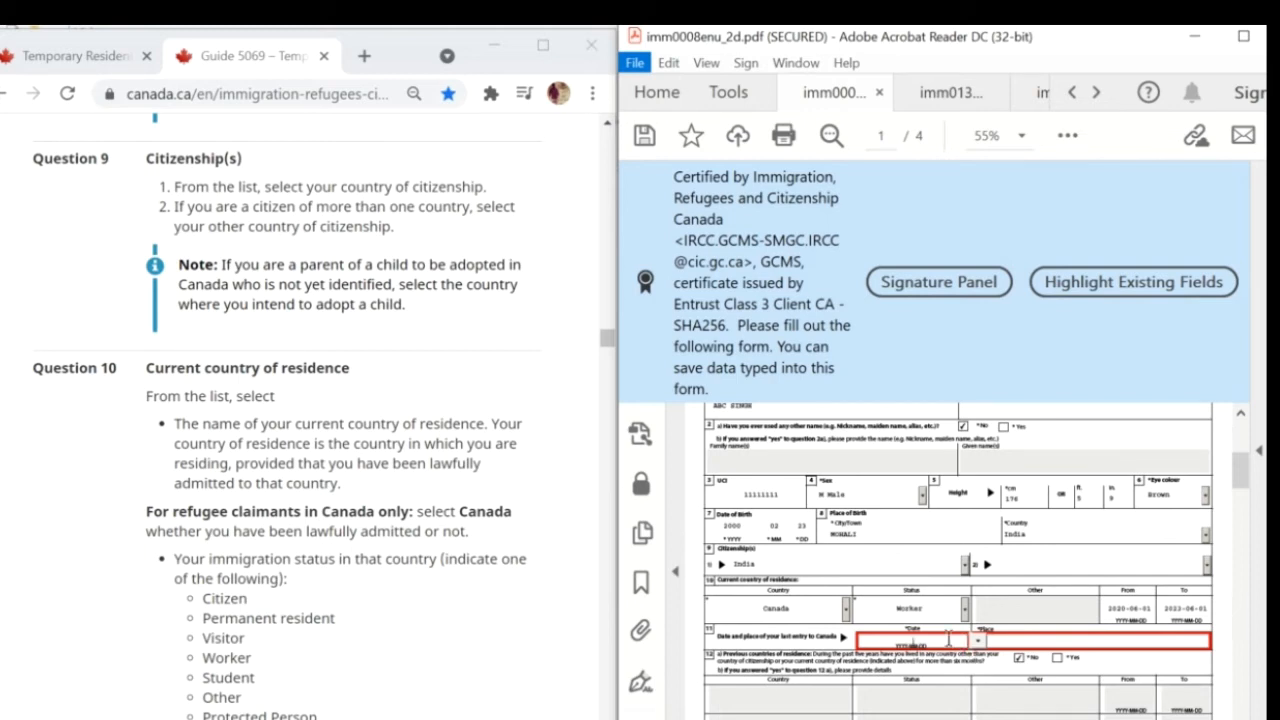
click(1018, 638)
Step: Scroll the guide to Question 12 and the PDF to the end of page 1 and top of page 2
scroll(518, 543, down, 1)
scroll(518, 543, down, 8)
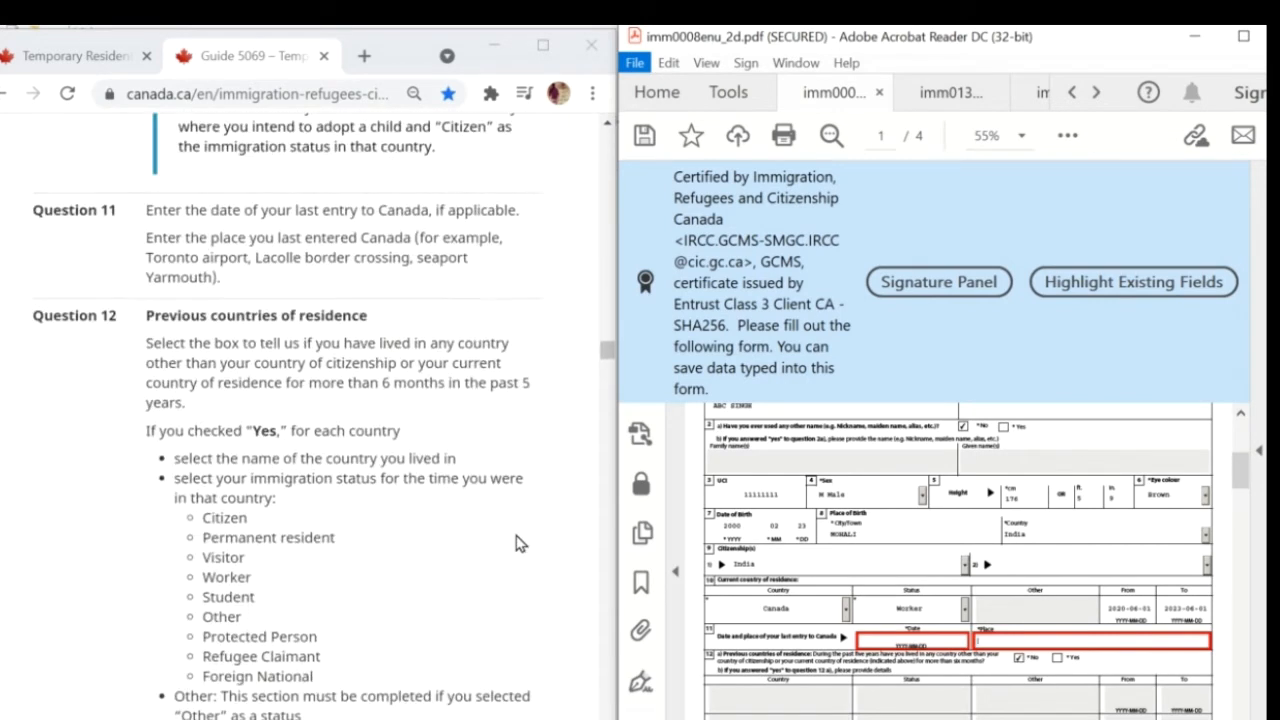
scroll(788, 563, down, 1)
scroll(788, 563, down, 1)
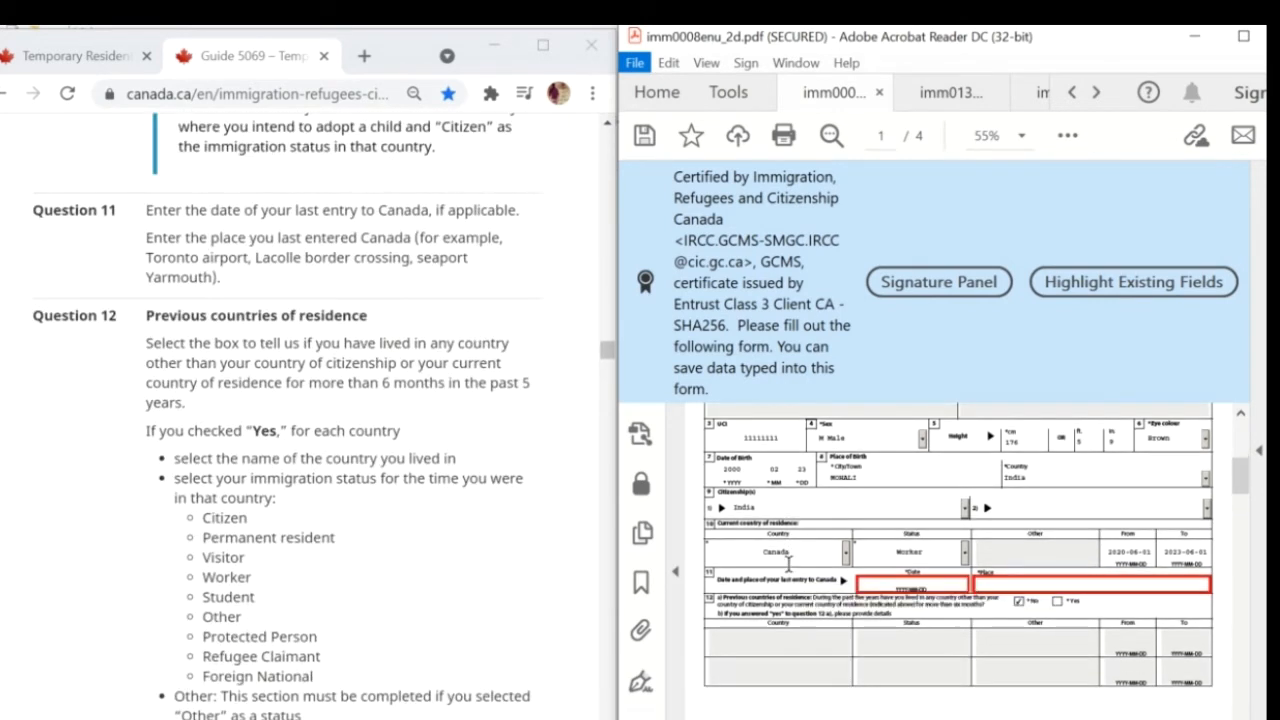
scroll(788, 563, down, 5)
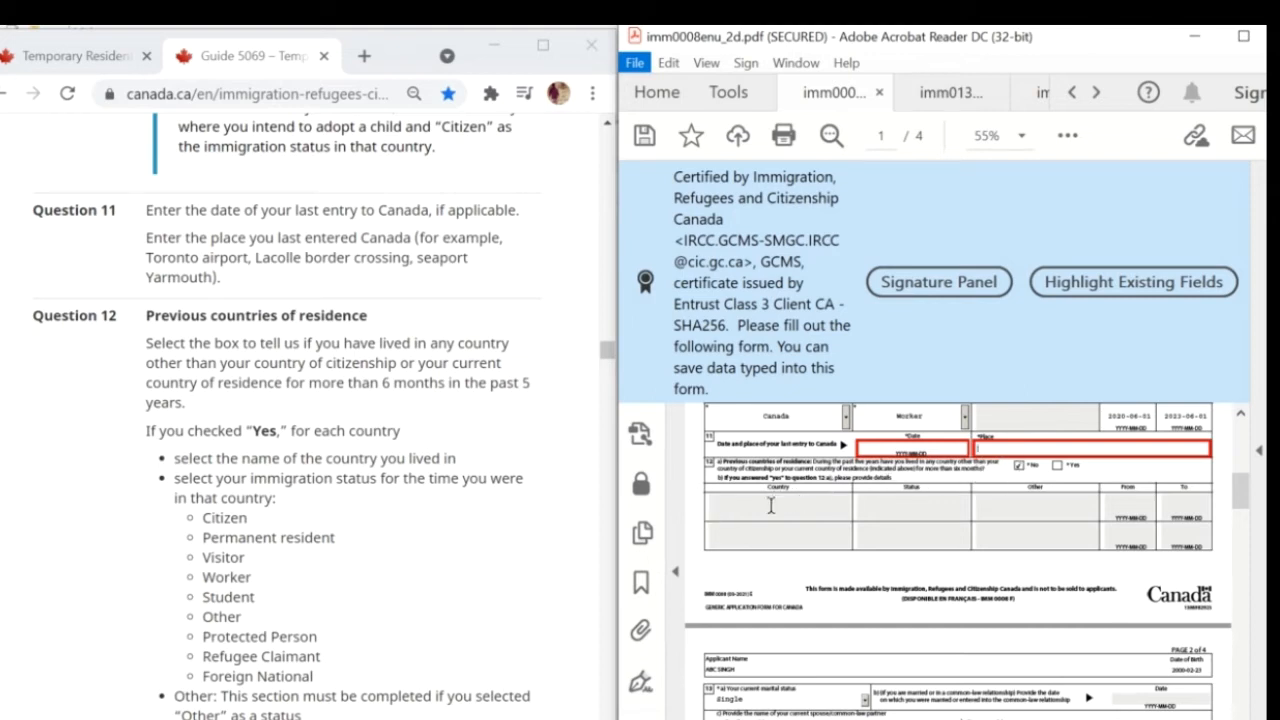
scroll(388, 543, up, 3)
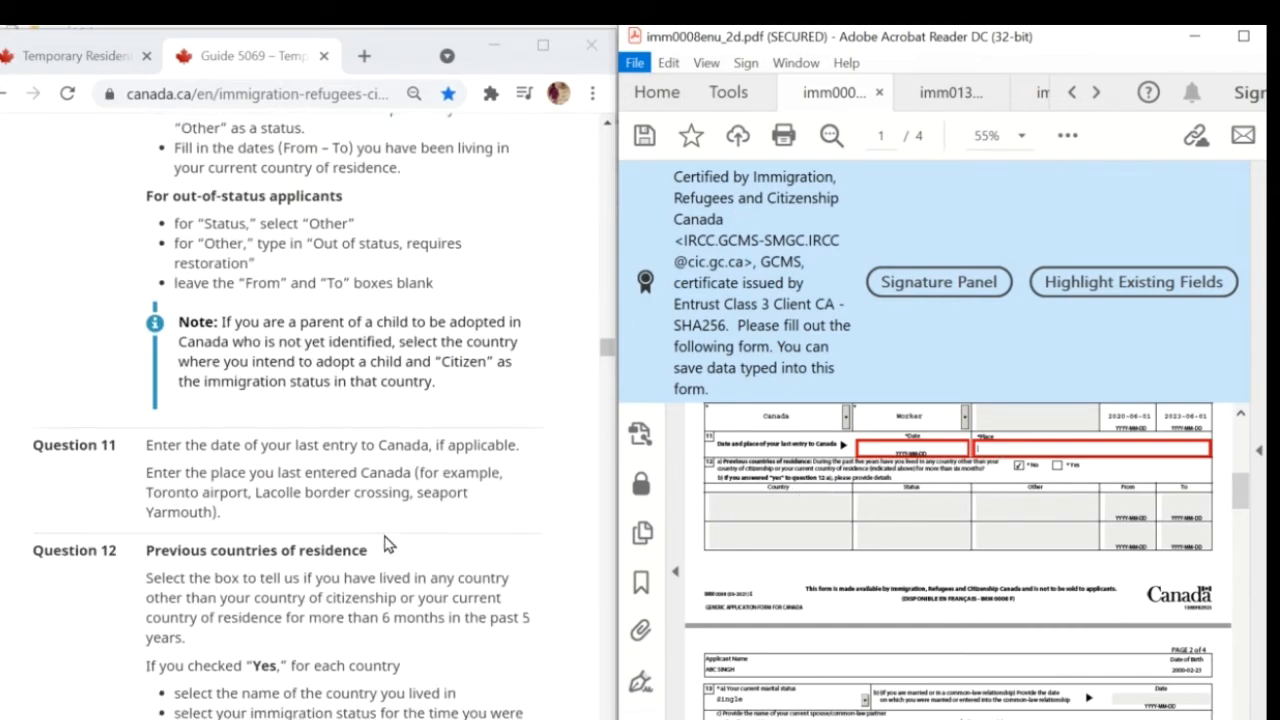
scroll(388, 543, up, 3)
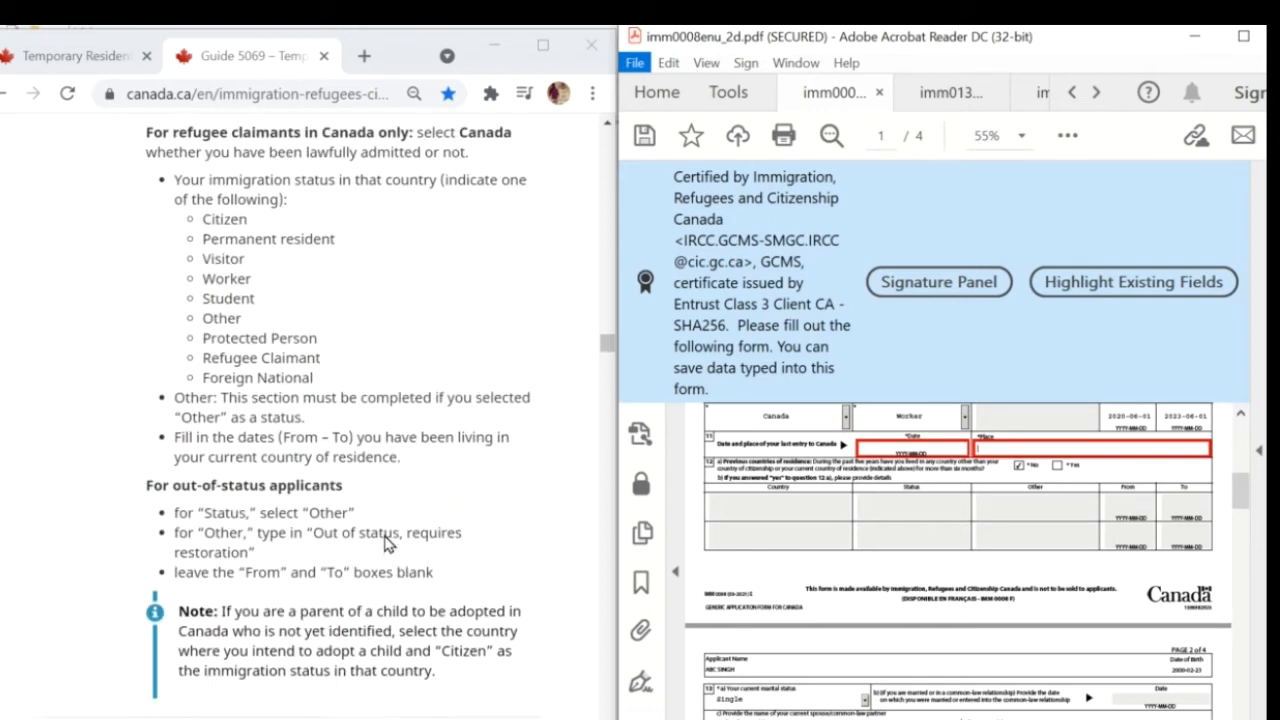
scroll(420, 540, down, 6)
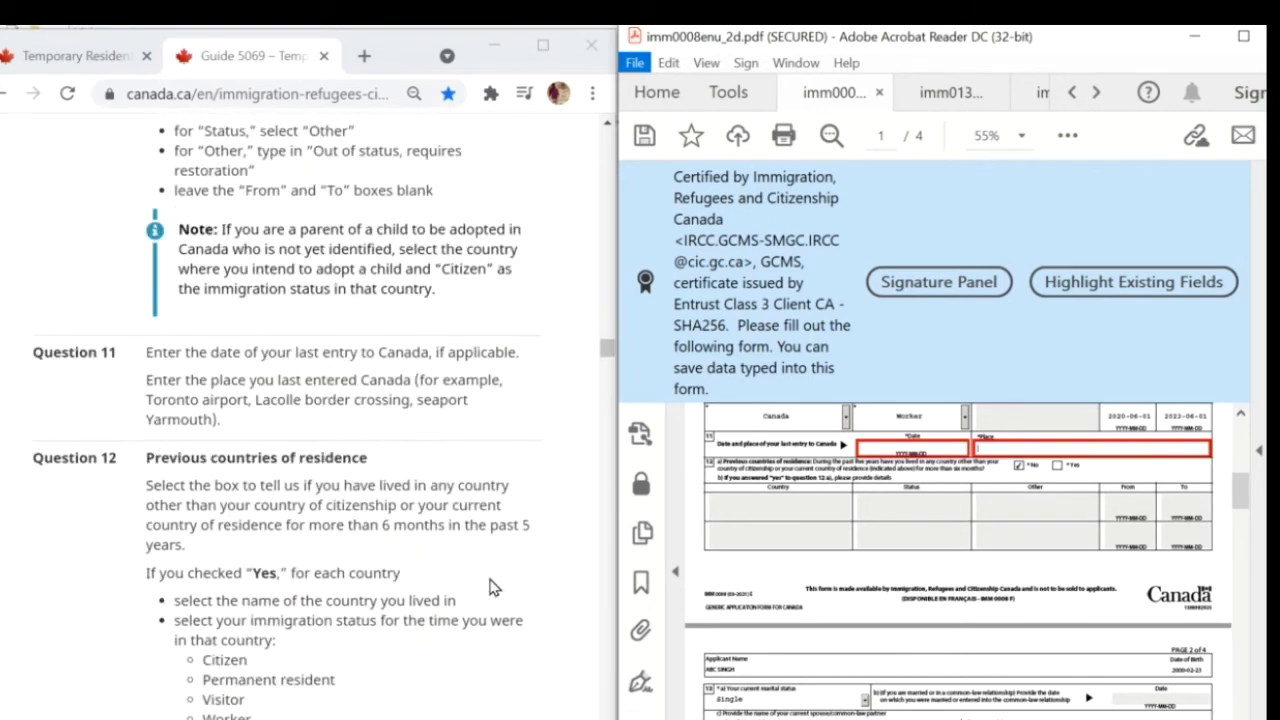
scroll(835, 567, down, 1)
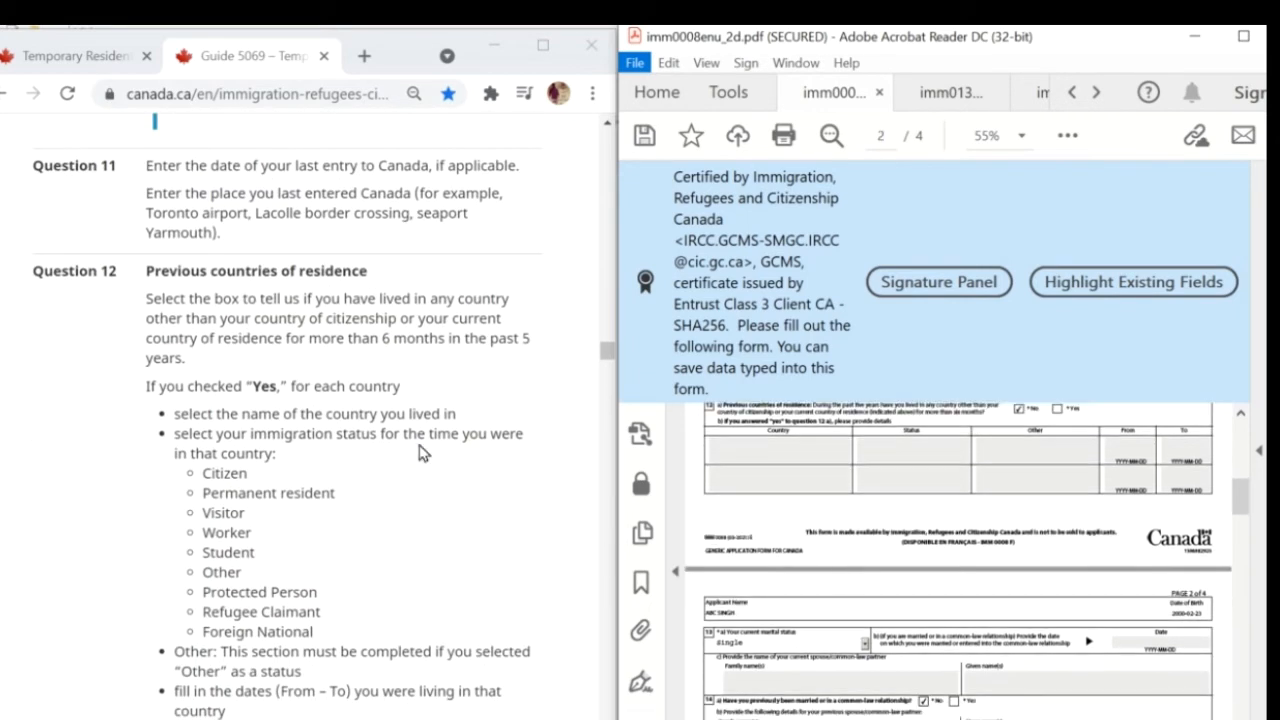
scroll(436, 493, down, 1)
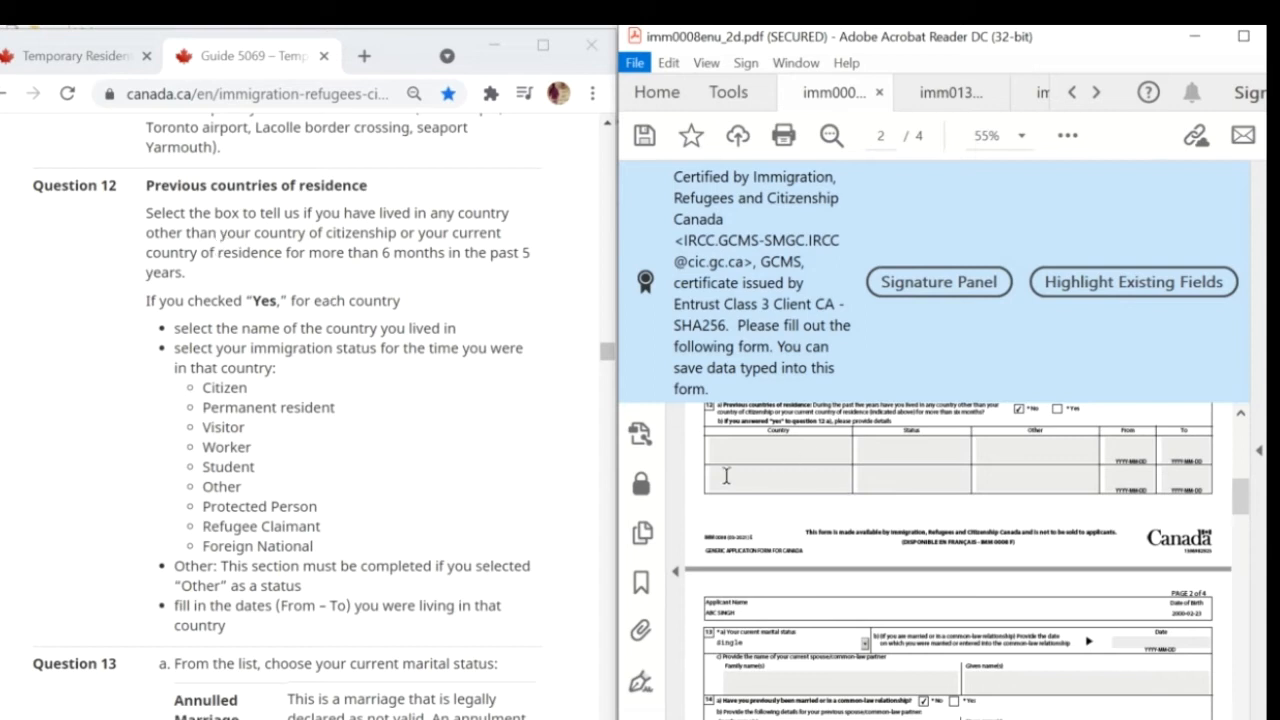
Step: Scroll the guide through Questions 13–14 and PDF page 2 down to Contact Information
scroll(337, 523, down, 5)
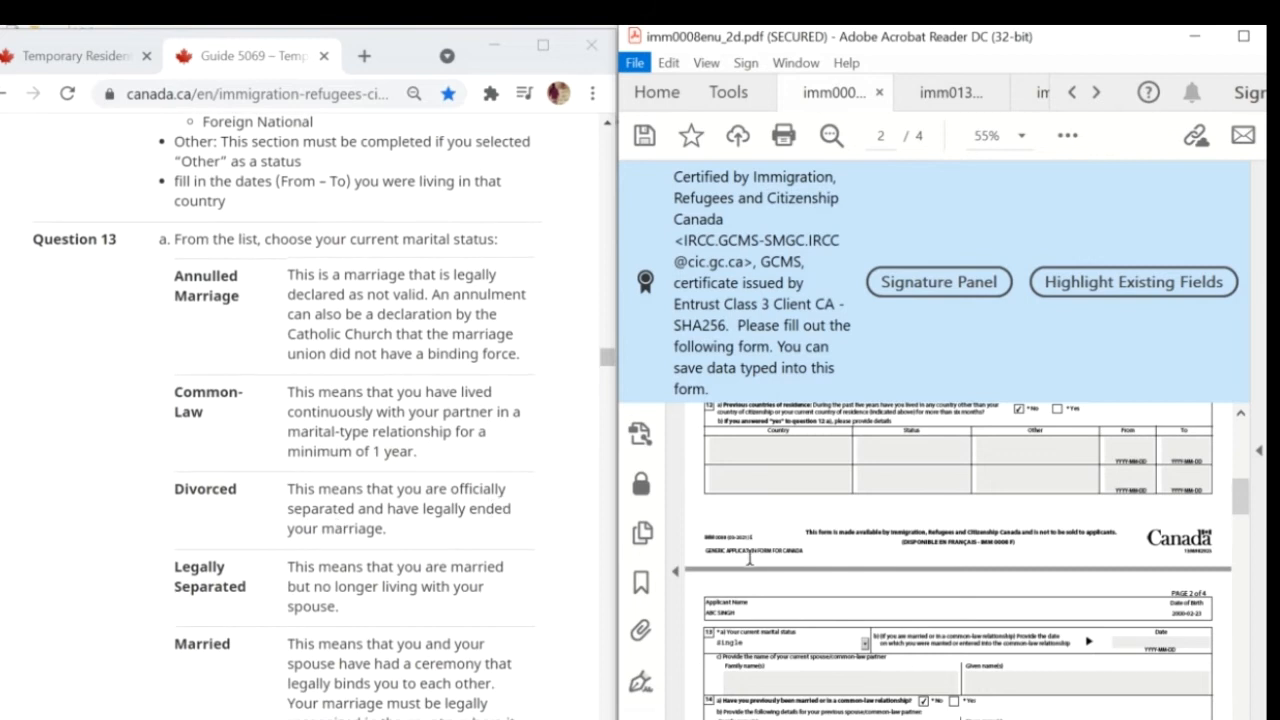
scroll(749, 558, down, 3)
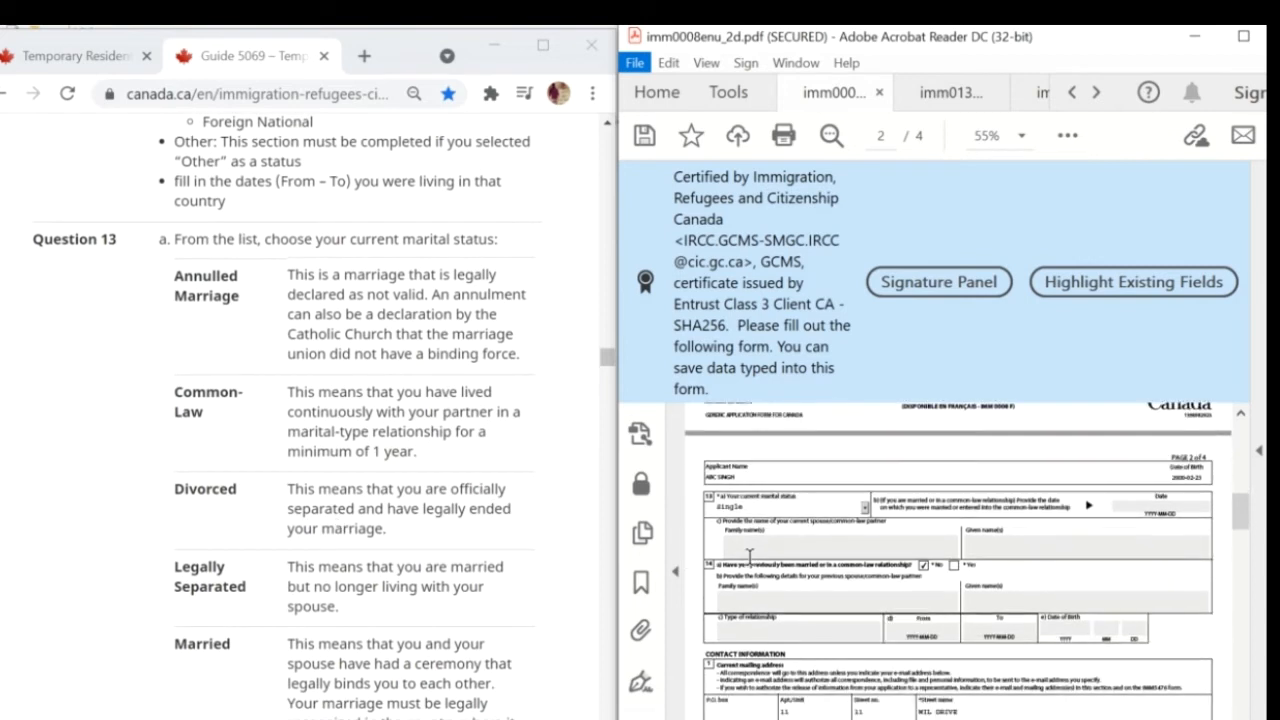
scroll(363, 497, down, 2)
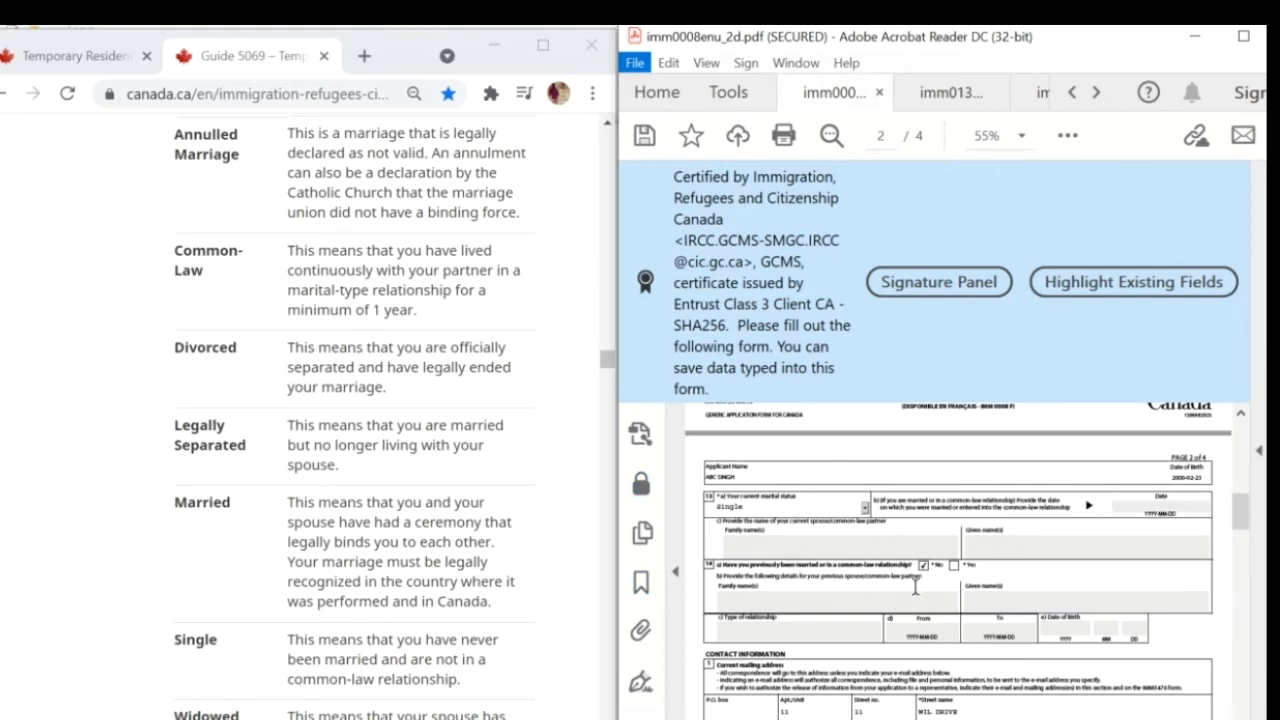
scroll(877, 582, down, 1)
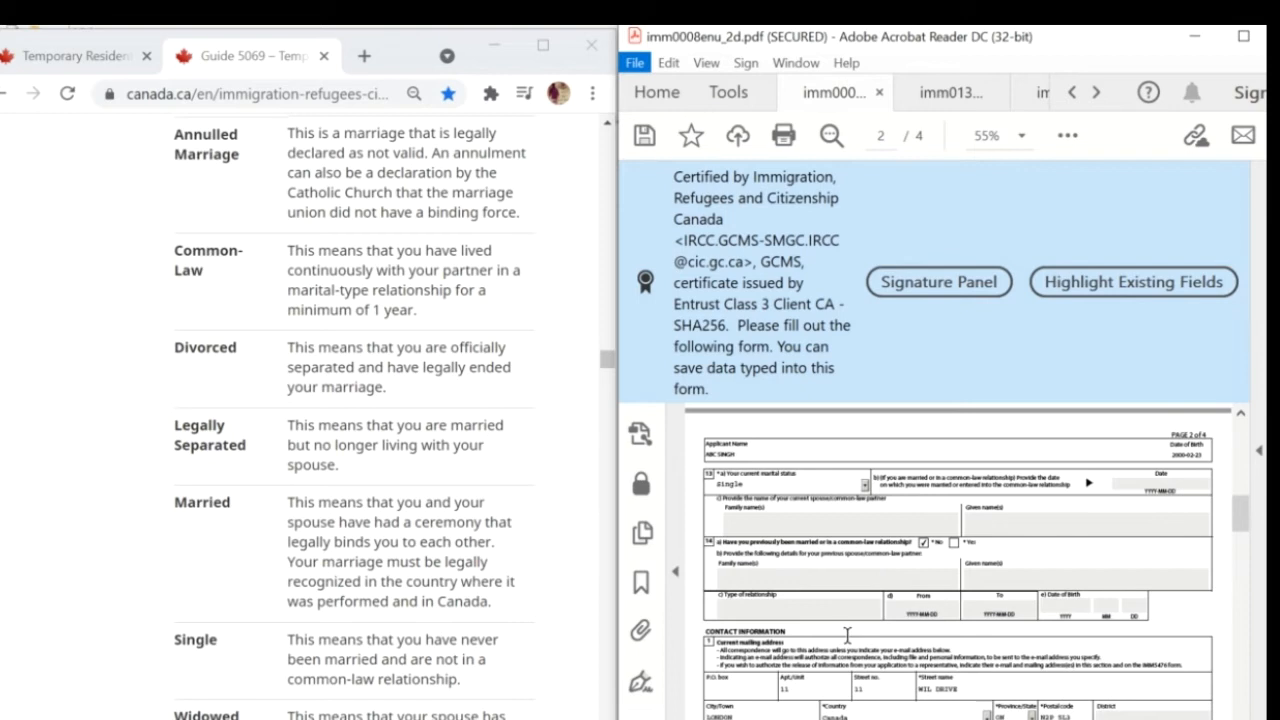
scroll(848, 632, down, 2)
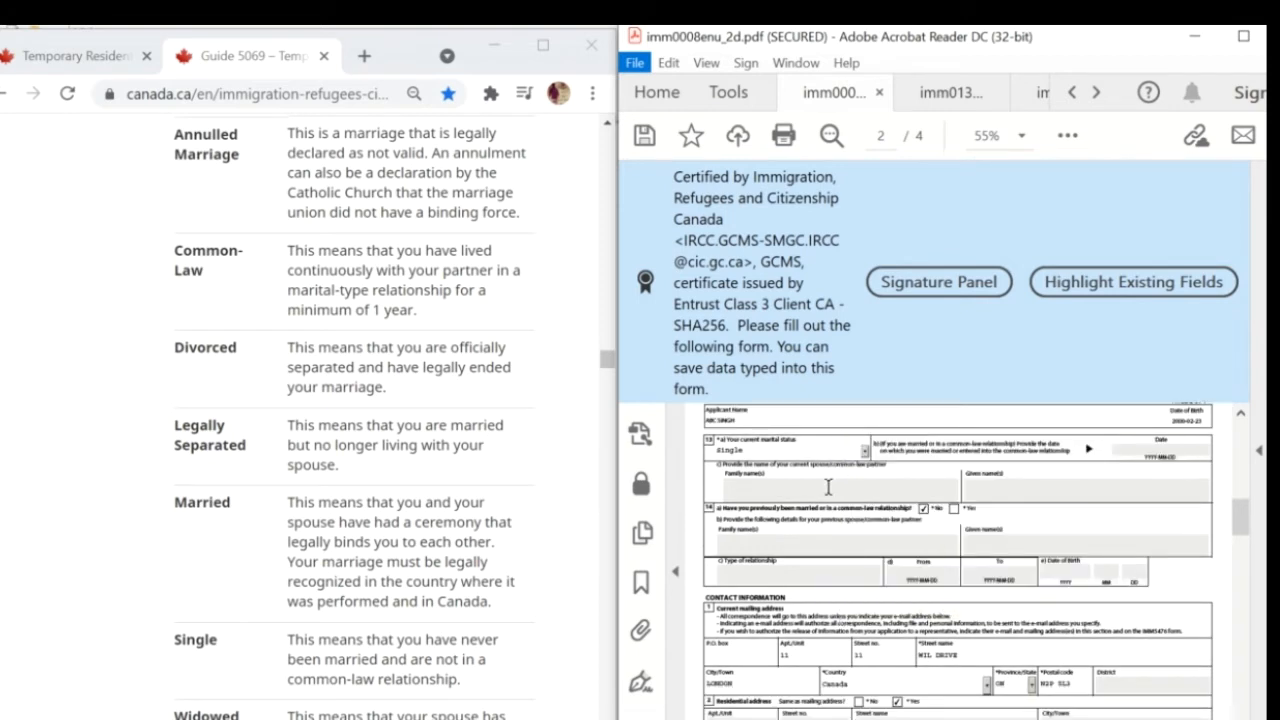
scroll(490, 525, down, 1)
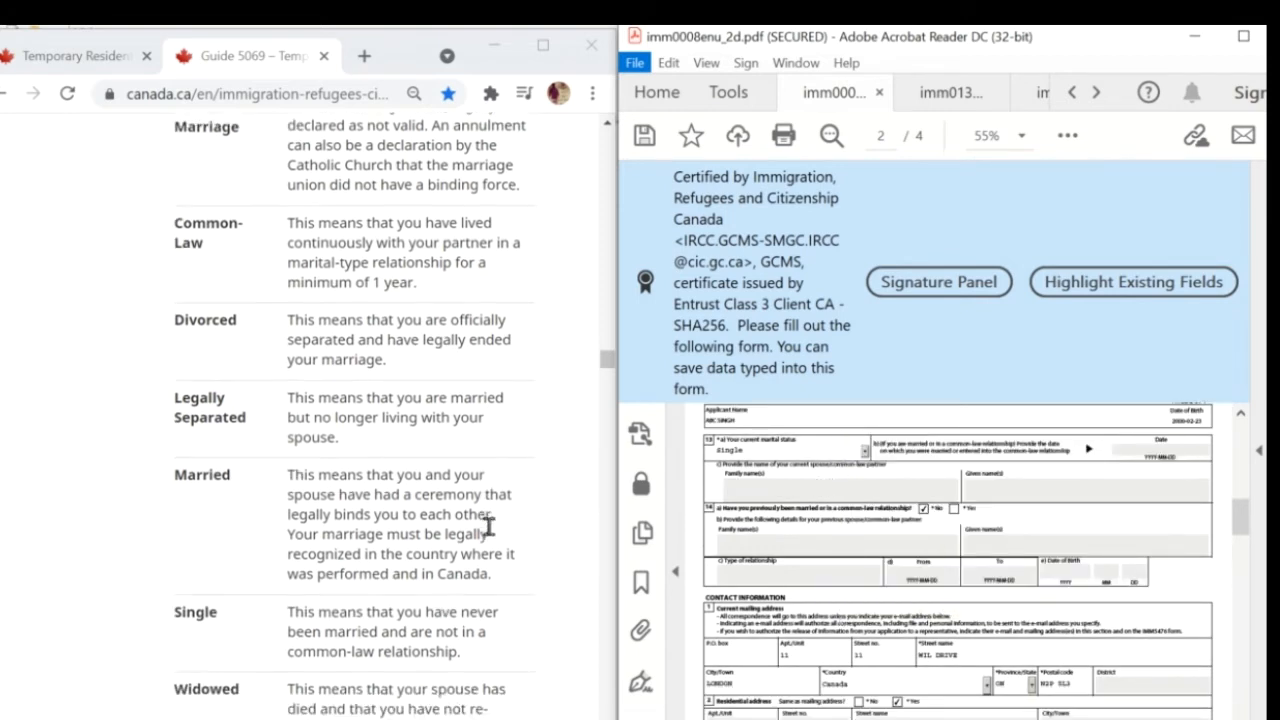
scroll(490, 525, down, 3)
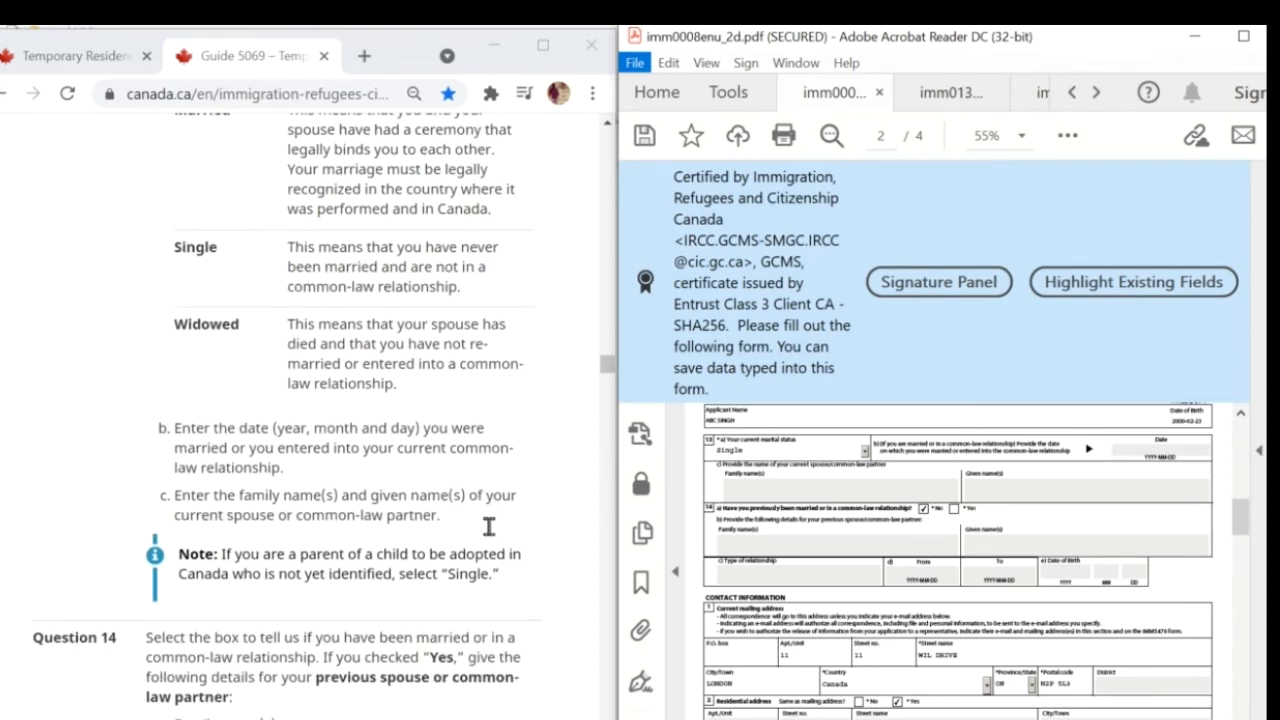
scroll(489, 527, down, 2)
scroll(489, 527, down, 2)
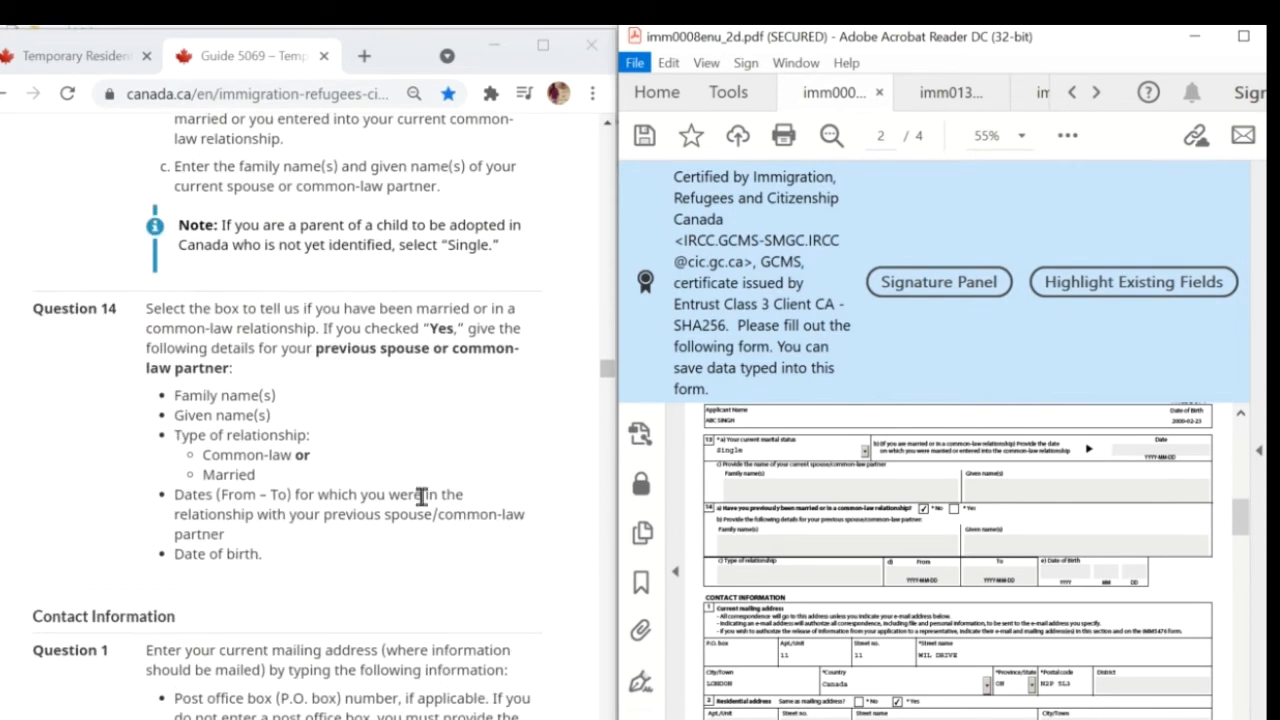
scroll(746, 529, down, 2)
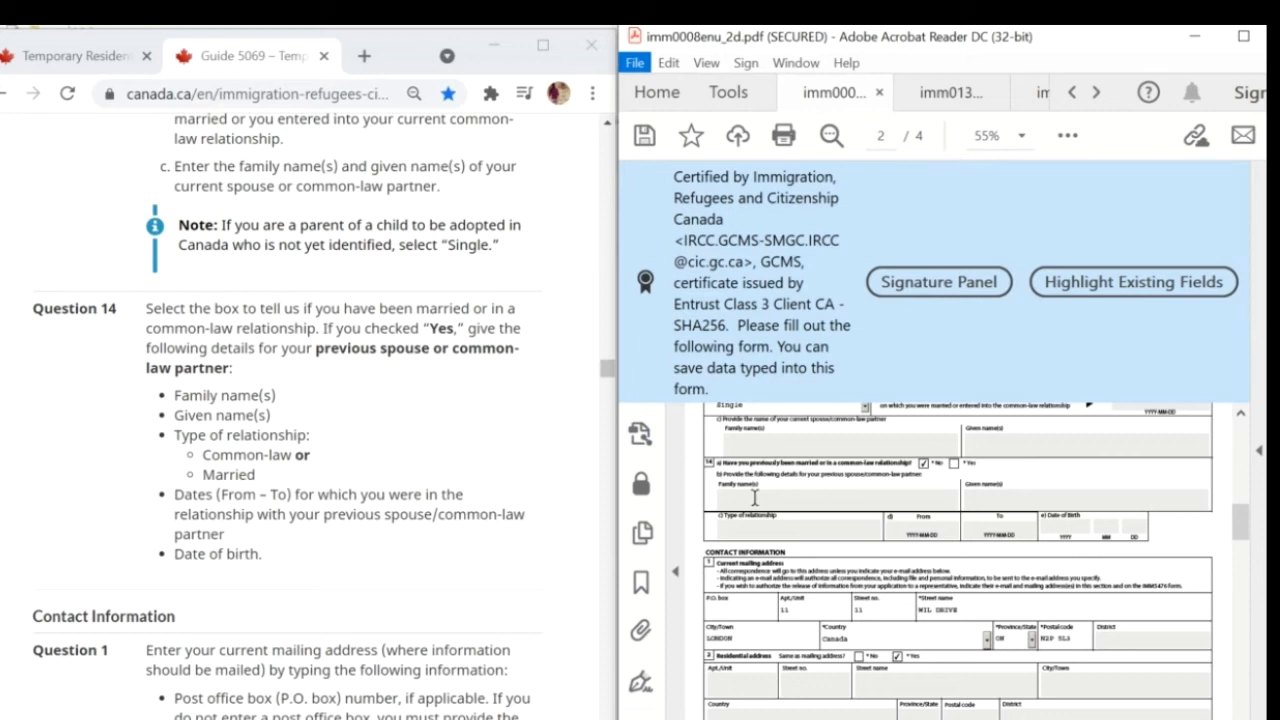
scroll(755, 497, down, 1)
scroll(826, 524, down, 1)
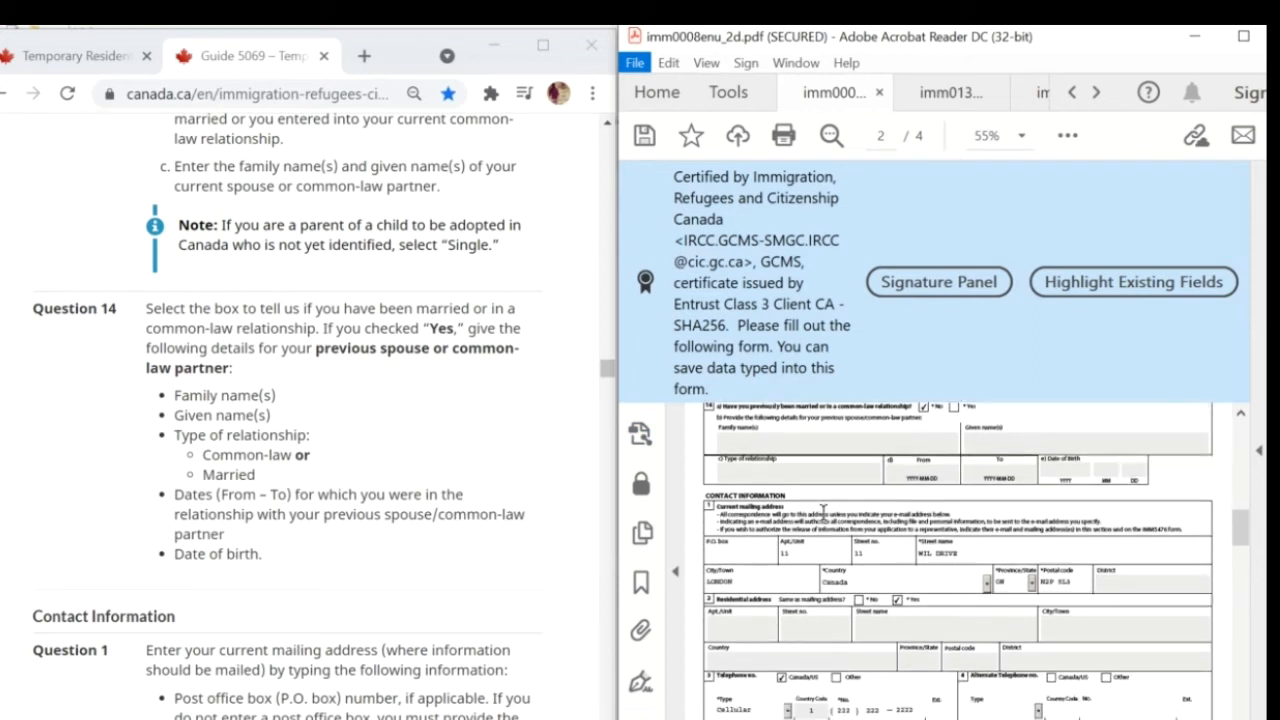
scroll(822, 512, down, 1)
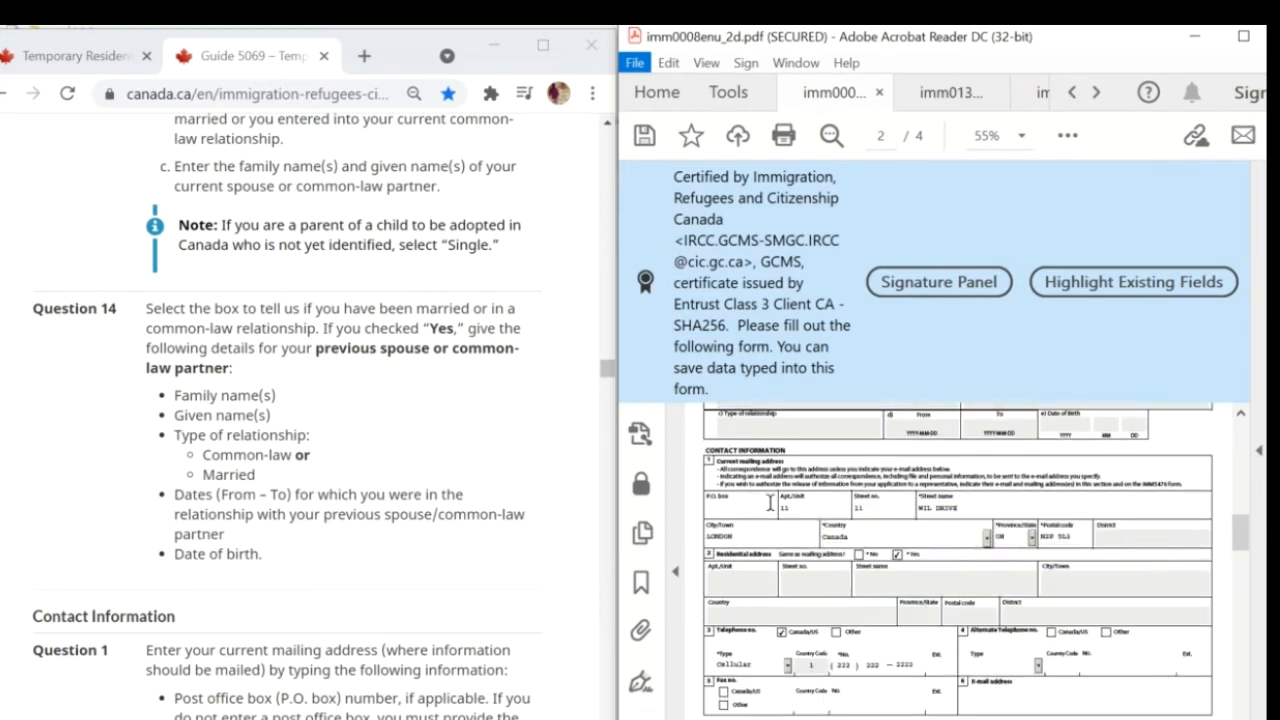
scroll(788, 528, down, 1)
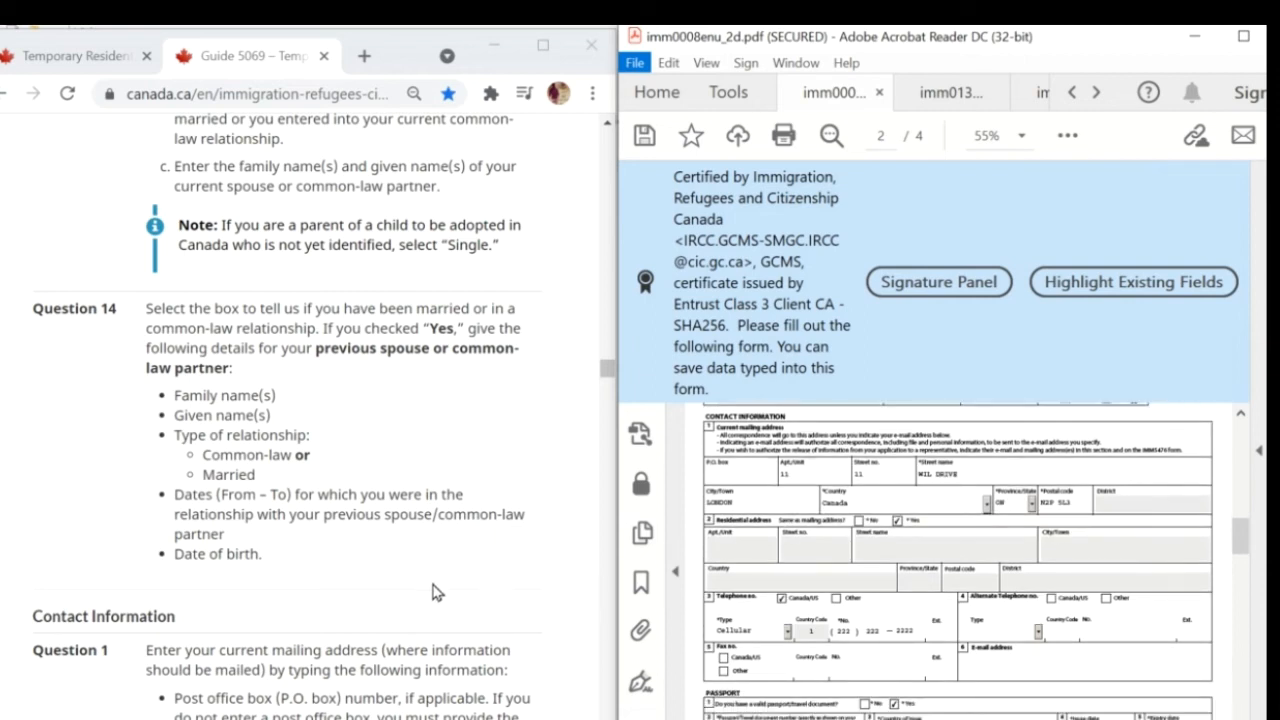
scroll(432, 592, down, 6)
scroll(432, 592, up, 1)
Step: Mark the telephone number as Canada/US and scroll down page 2 to the Passport section
scroll(817, 524, down, 1)
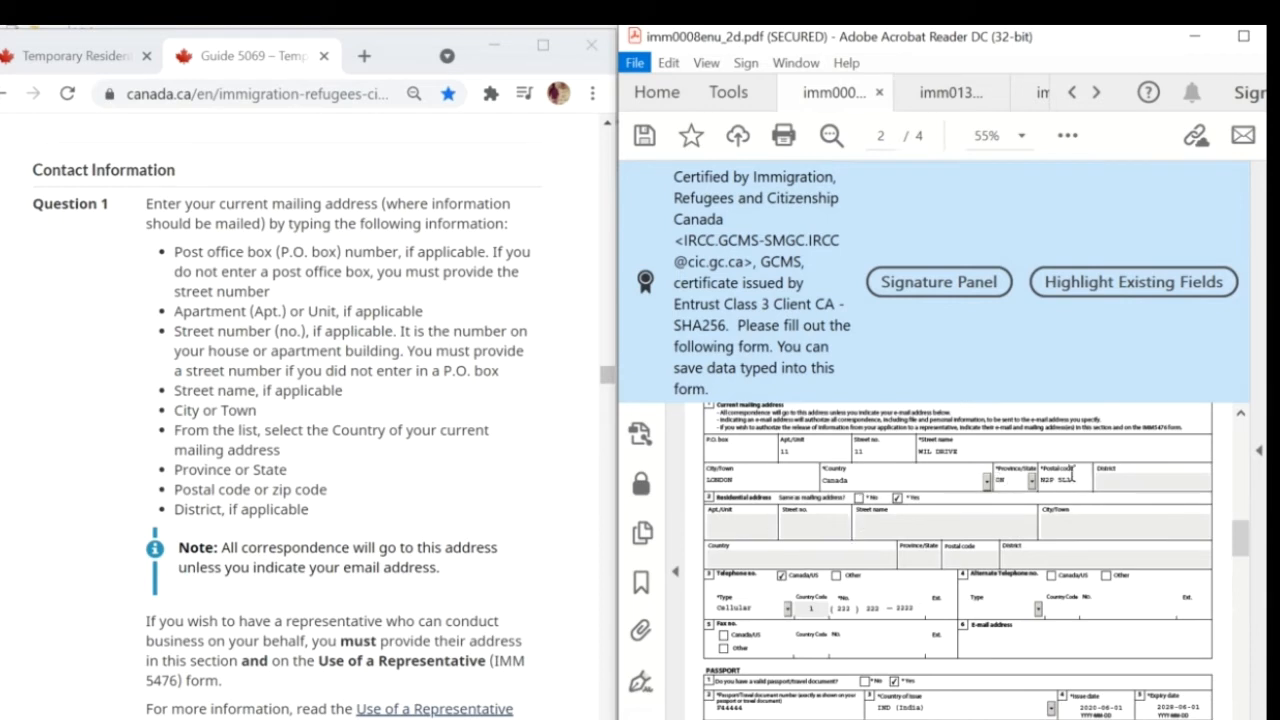
scroll(871, 556, down, 1)
scroll(427, 565, down, 1)
scroll(427, 565, down, 5)
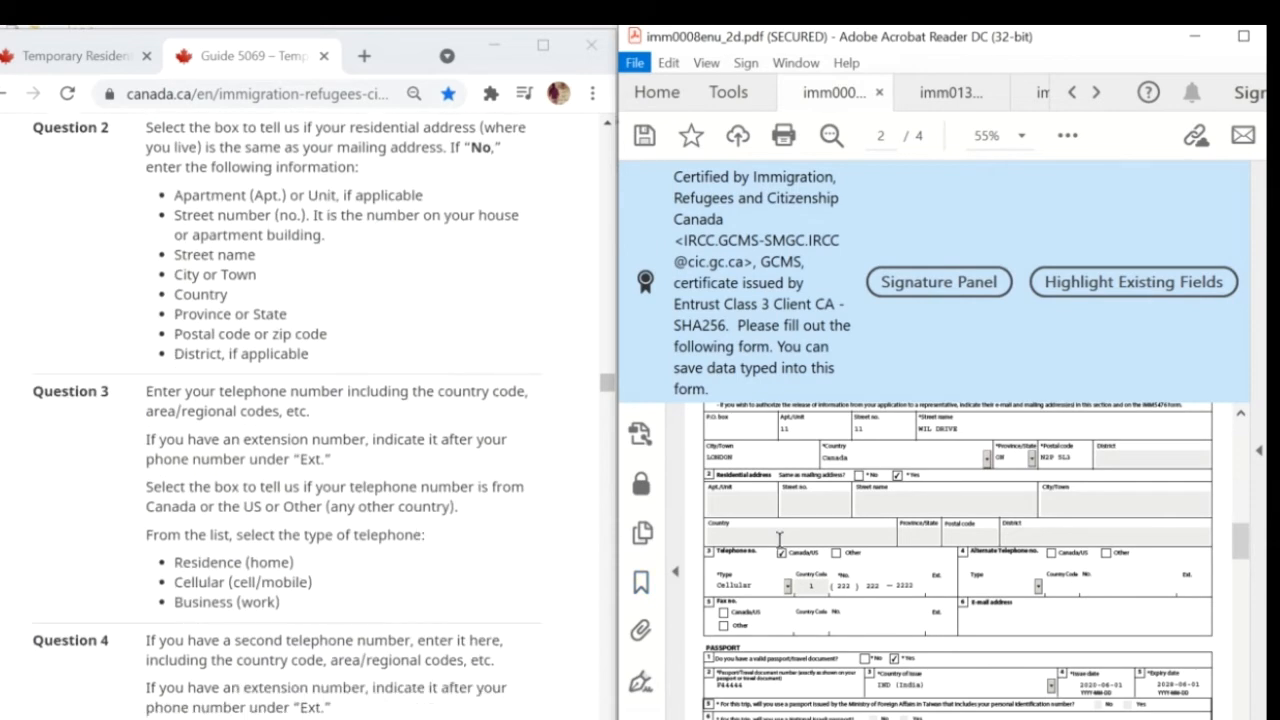
scroll(780, 540, down, 1)
click(782, 517)
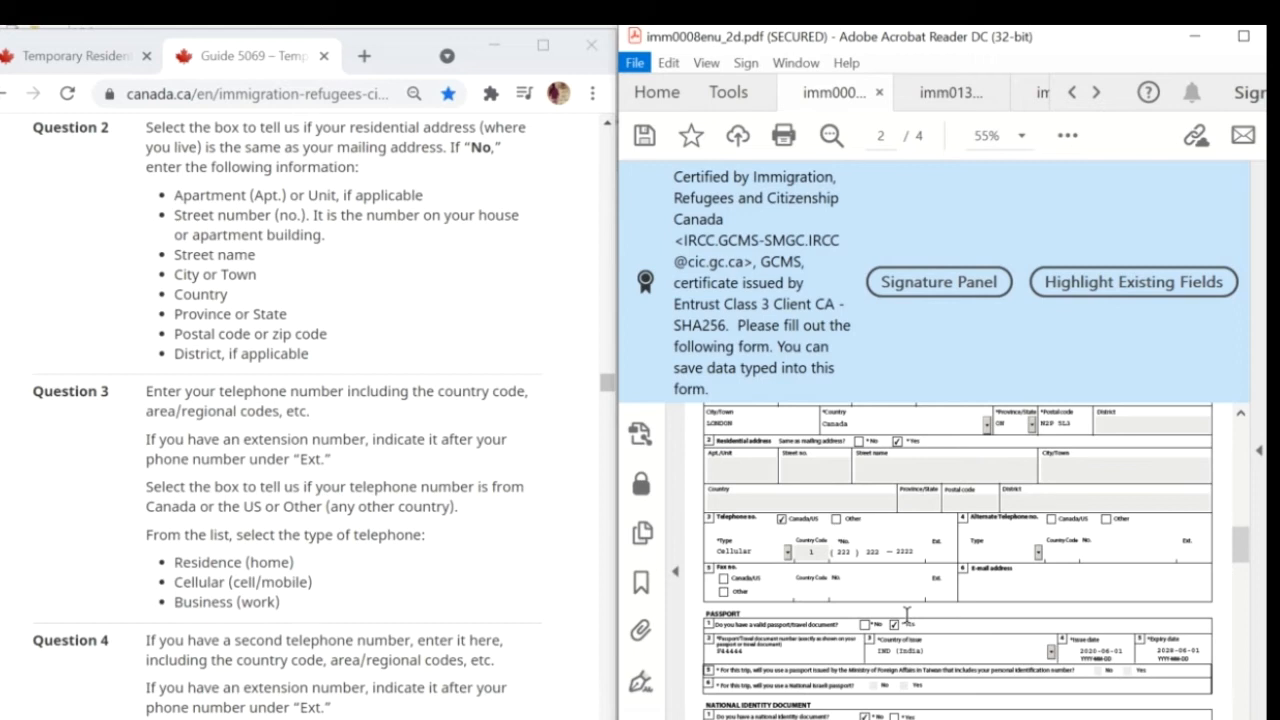
scroll(906, 613, down, 1)
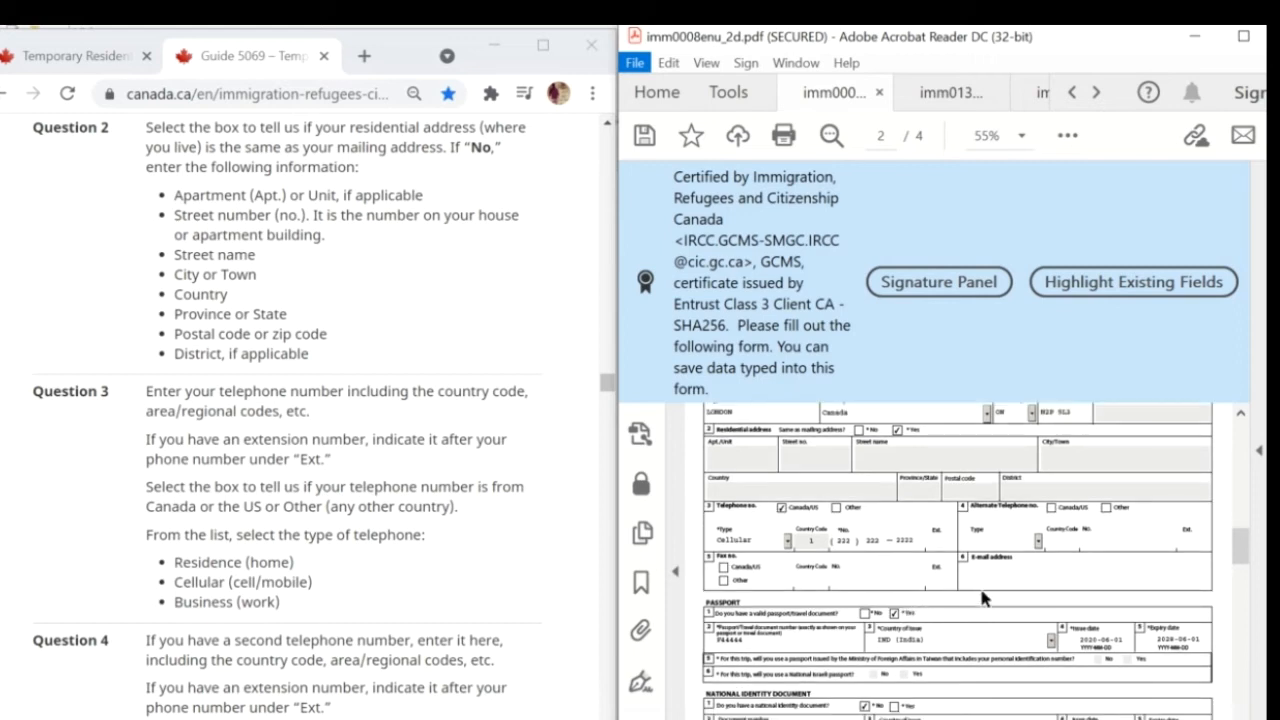
scroll(745, 573, down, 3)
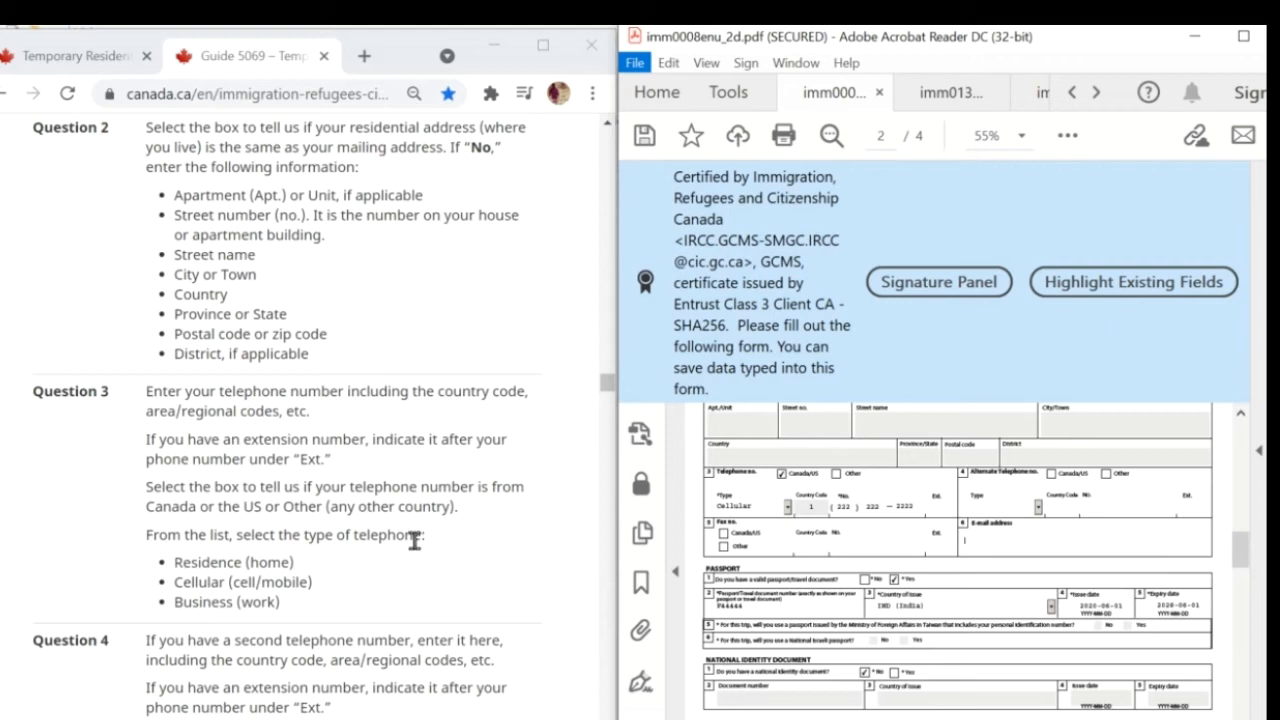
scroll(400, 538, down, 2)
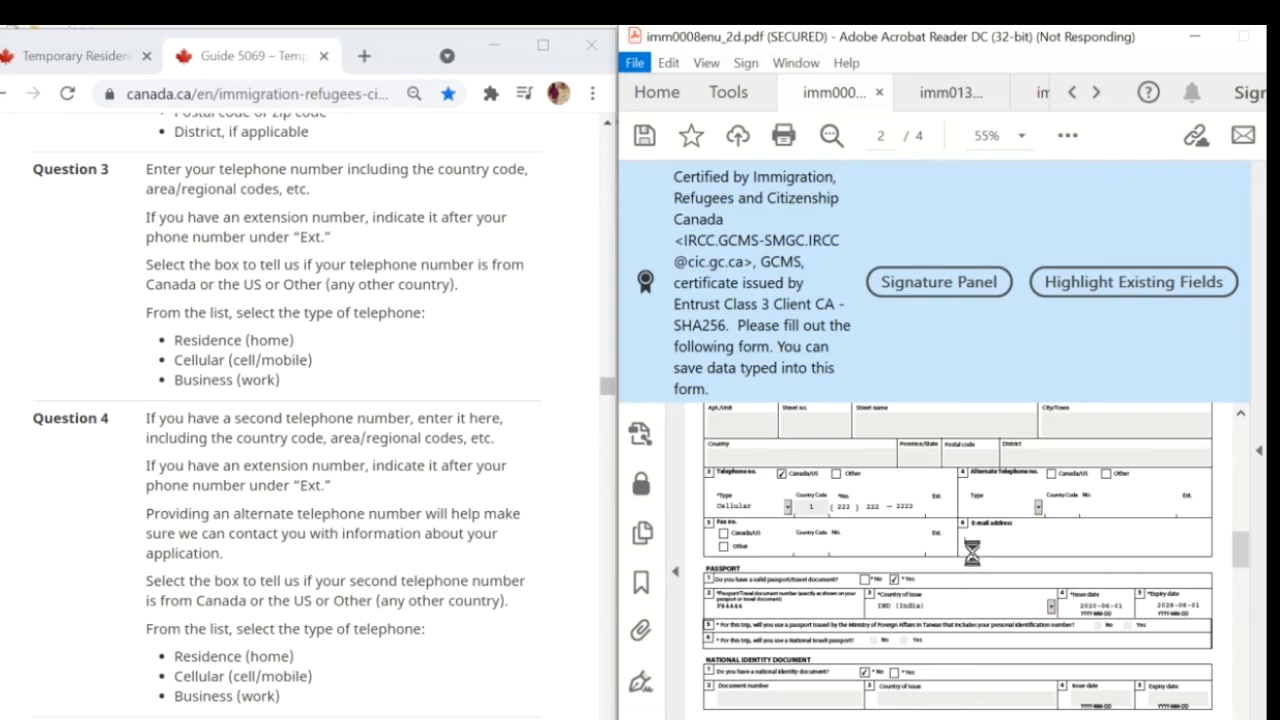
scroll(388, 538, down, 3)
scroll(388, 538, down, 3)
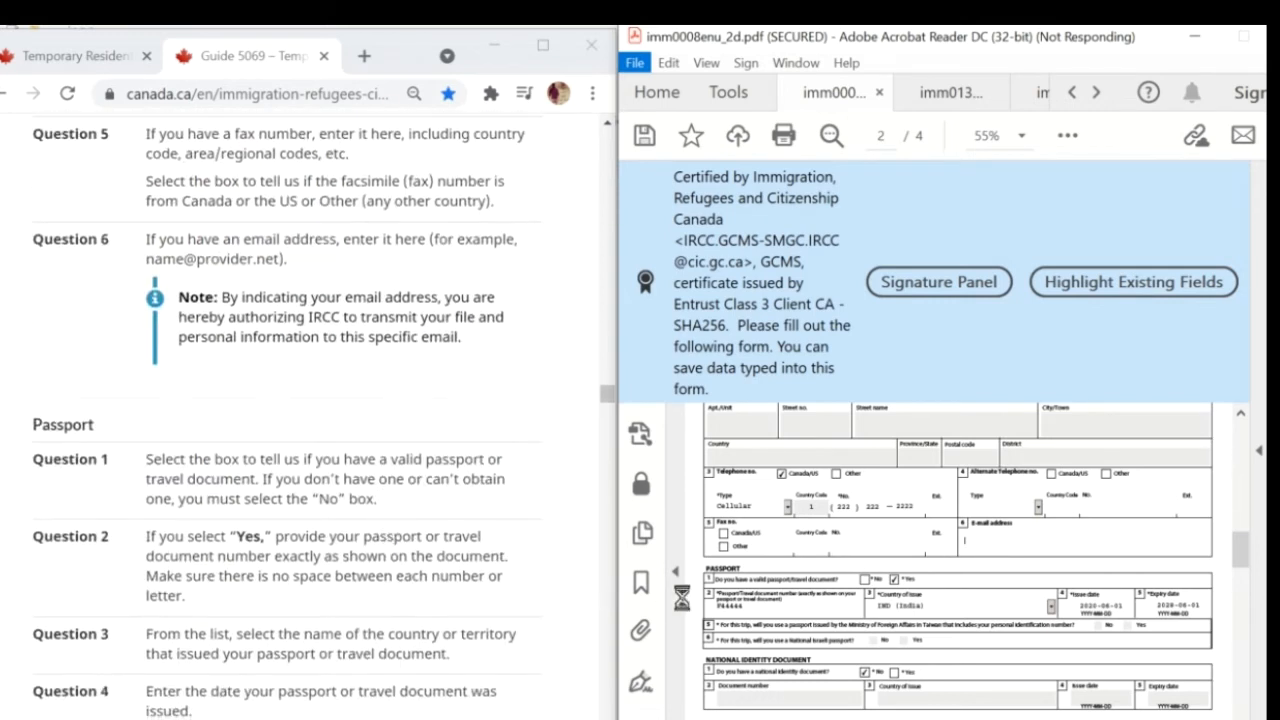
scroll(455, 555, down, 3)
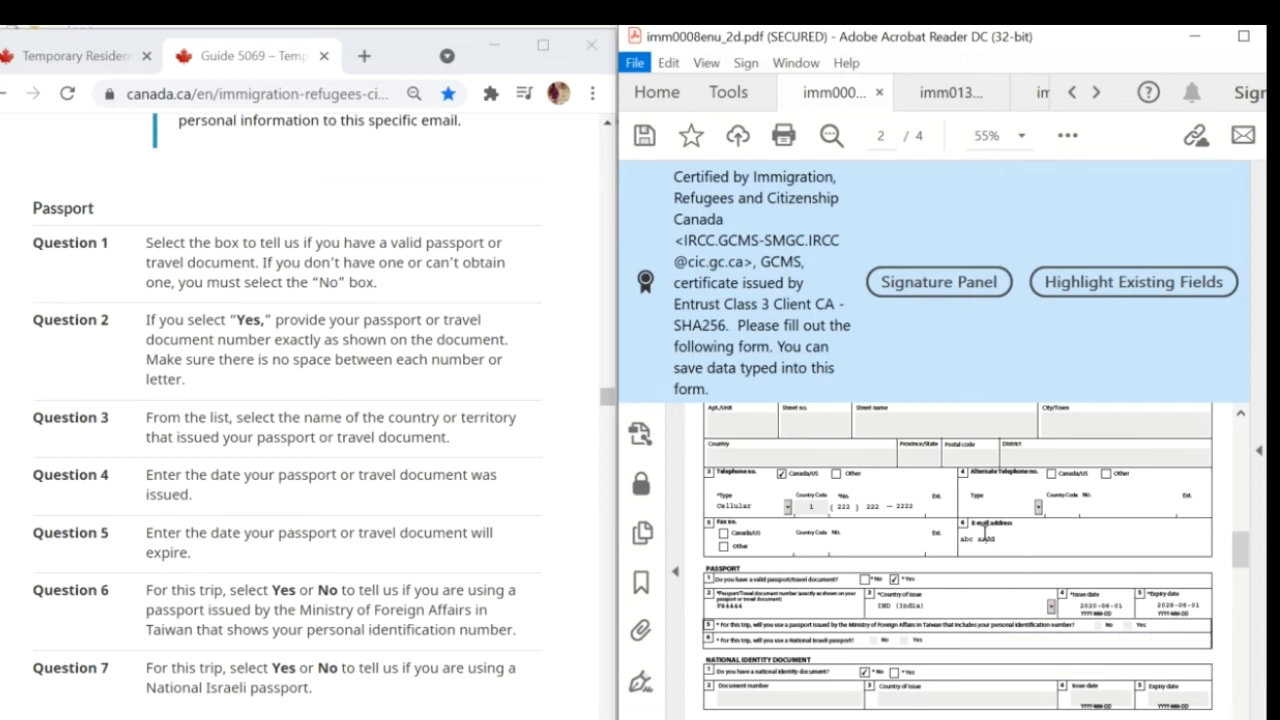
Step: Tick No for National Identity Document question 1, then continue down toward Education
scroll(763, 560, down, 3)
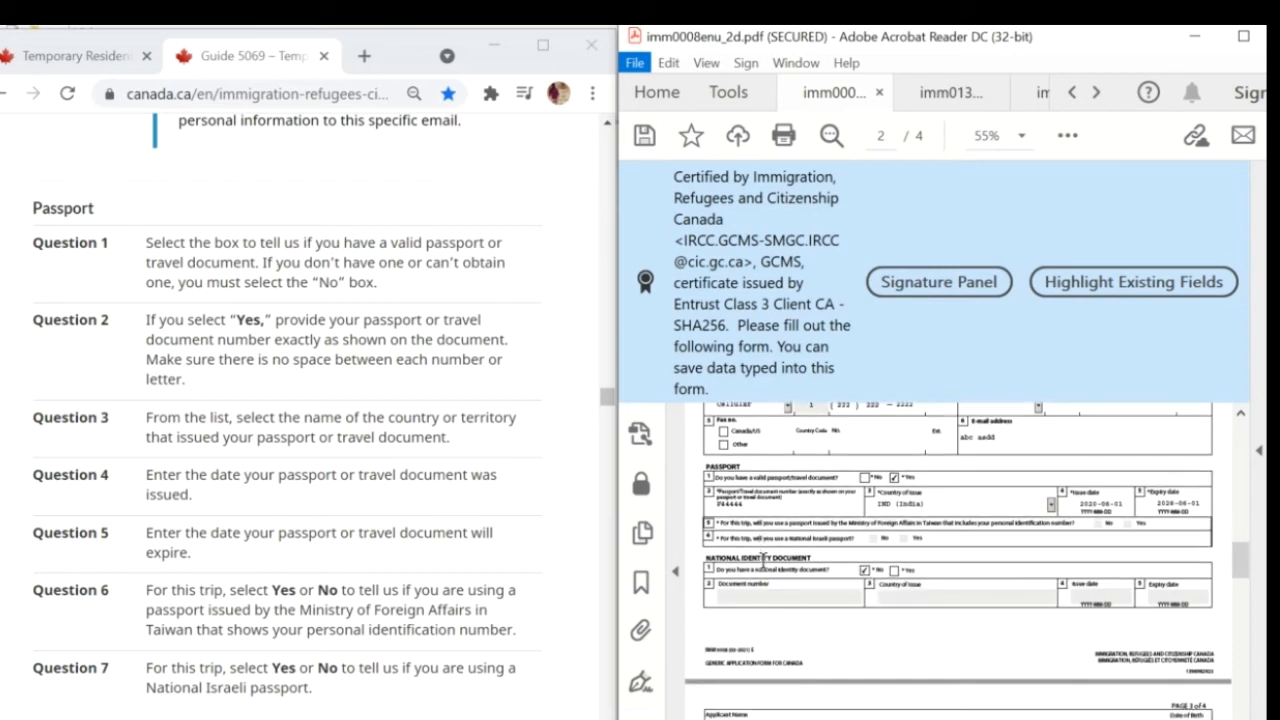
scroll(763, 560, down, 1)
scroll(357, 588, down, 5)
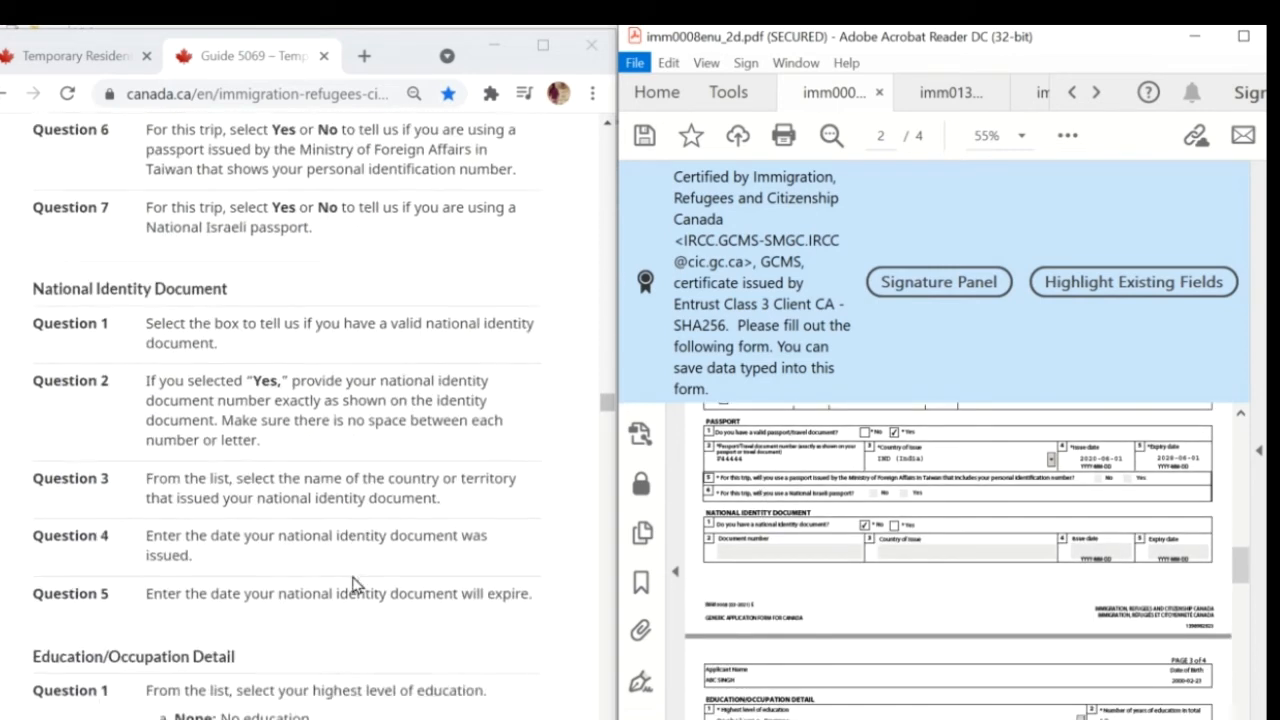
scroll(352, 585, down, 2)
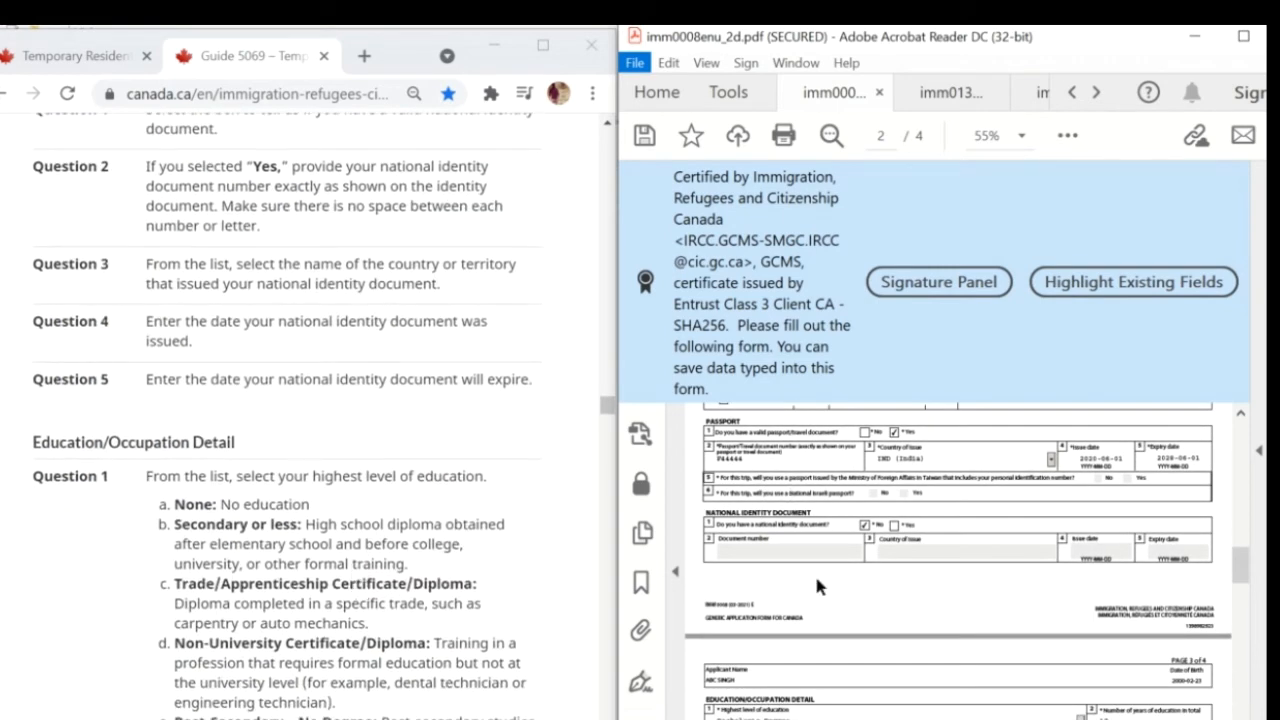
scroll(494, 585, down, 2)
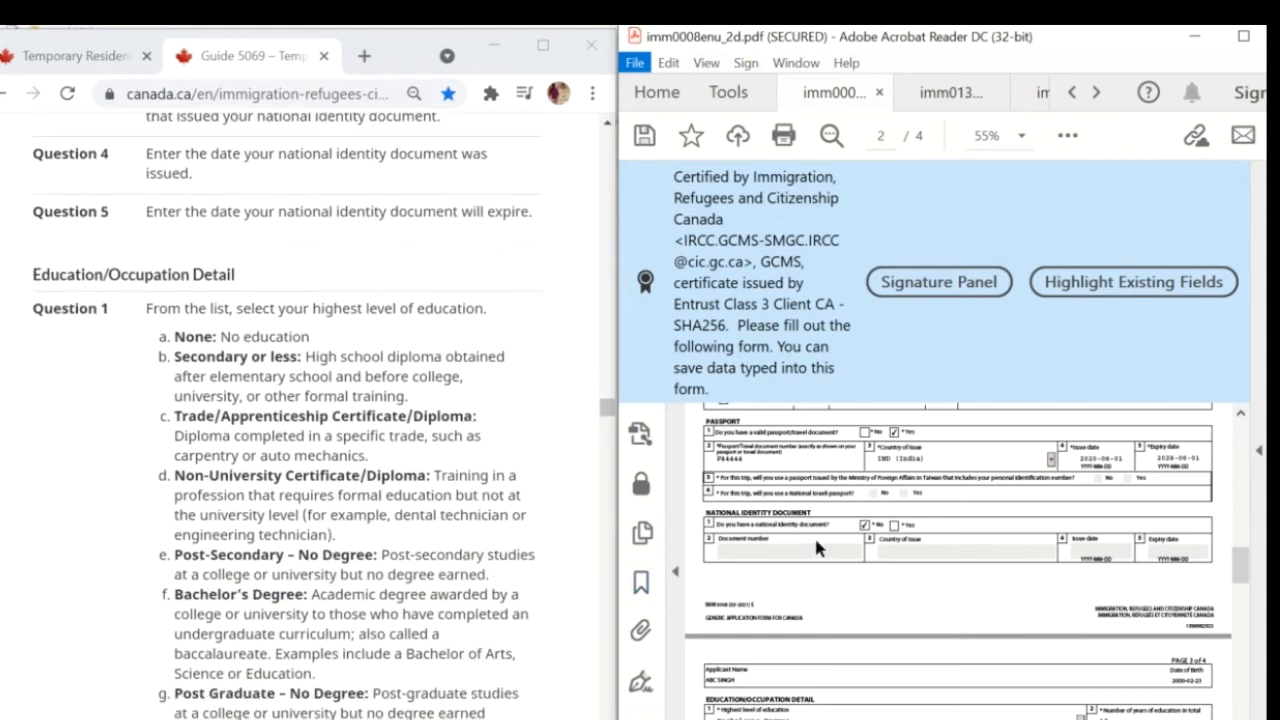
click(865, 525)
scroll(471, 595, down, 2)
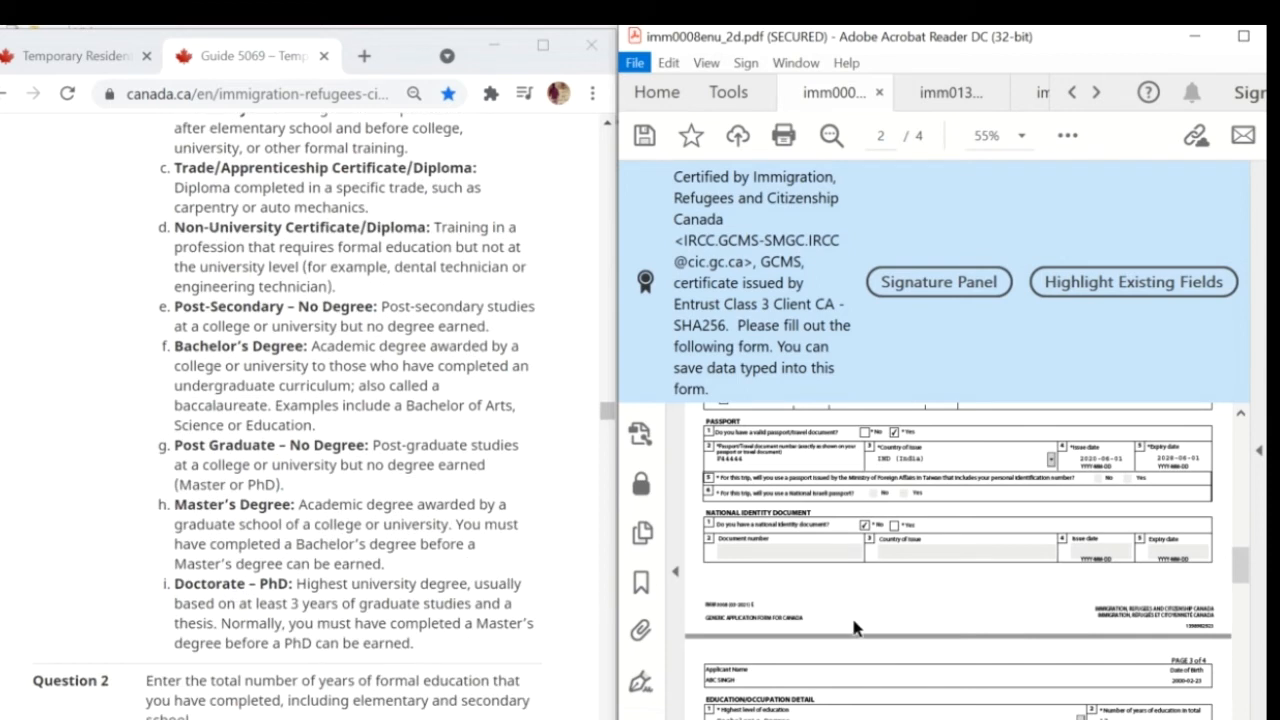
scroll(468, 530, up, 2)
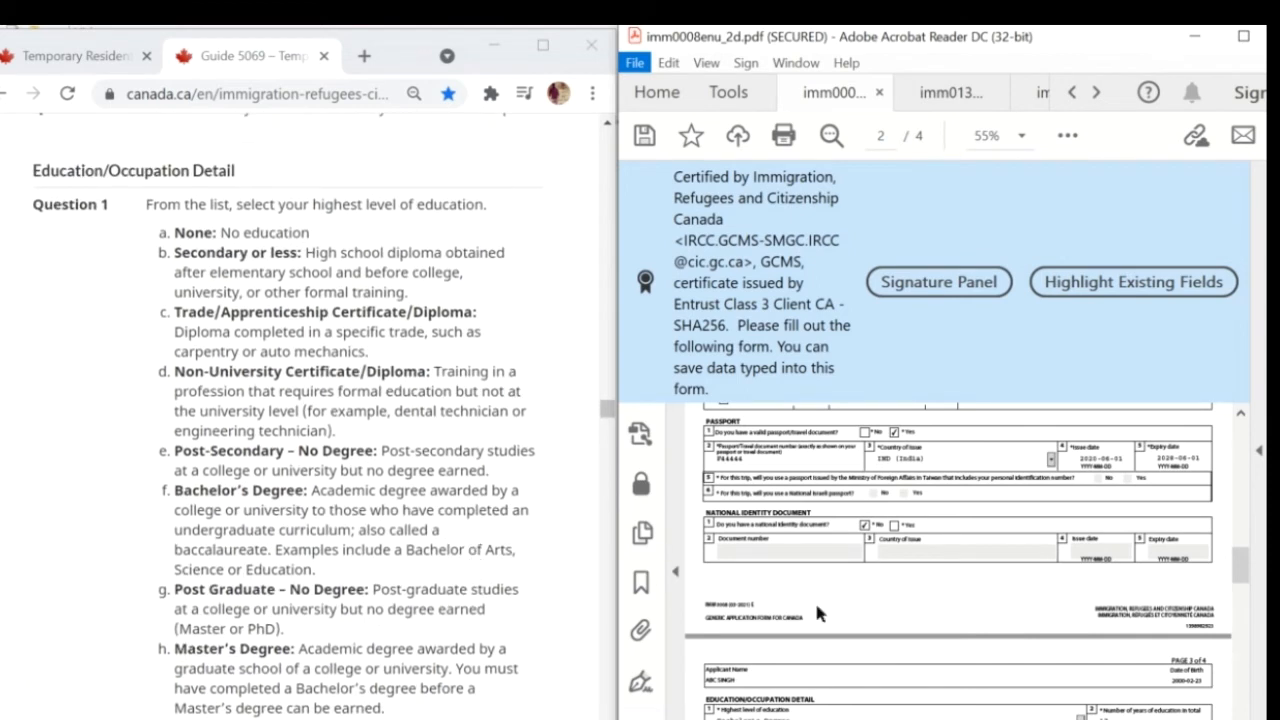
scroll(816, 613, down, 1)
scroll(816, 613, down, 1)
click(823, 697)
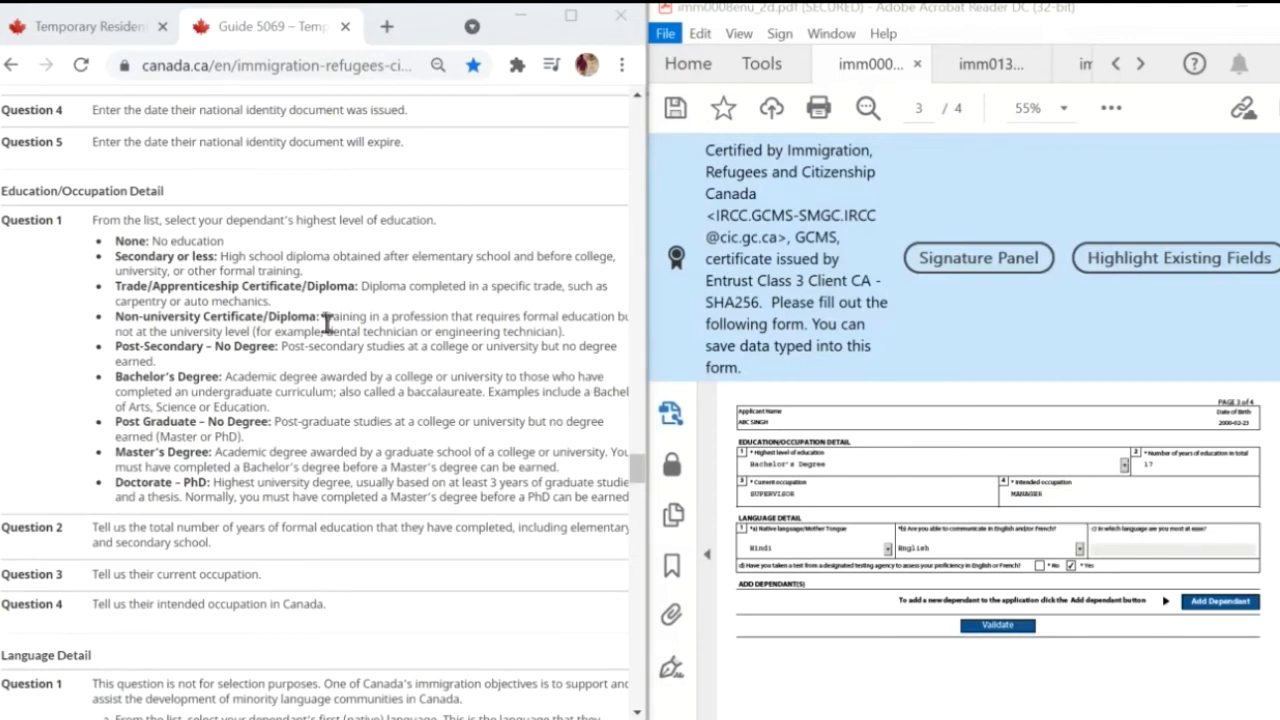
click(194, 347)
double_click(194, 347)
click(194, 347)
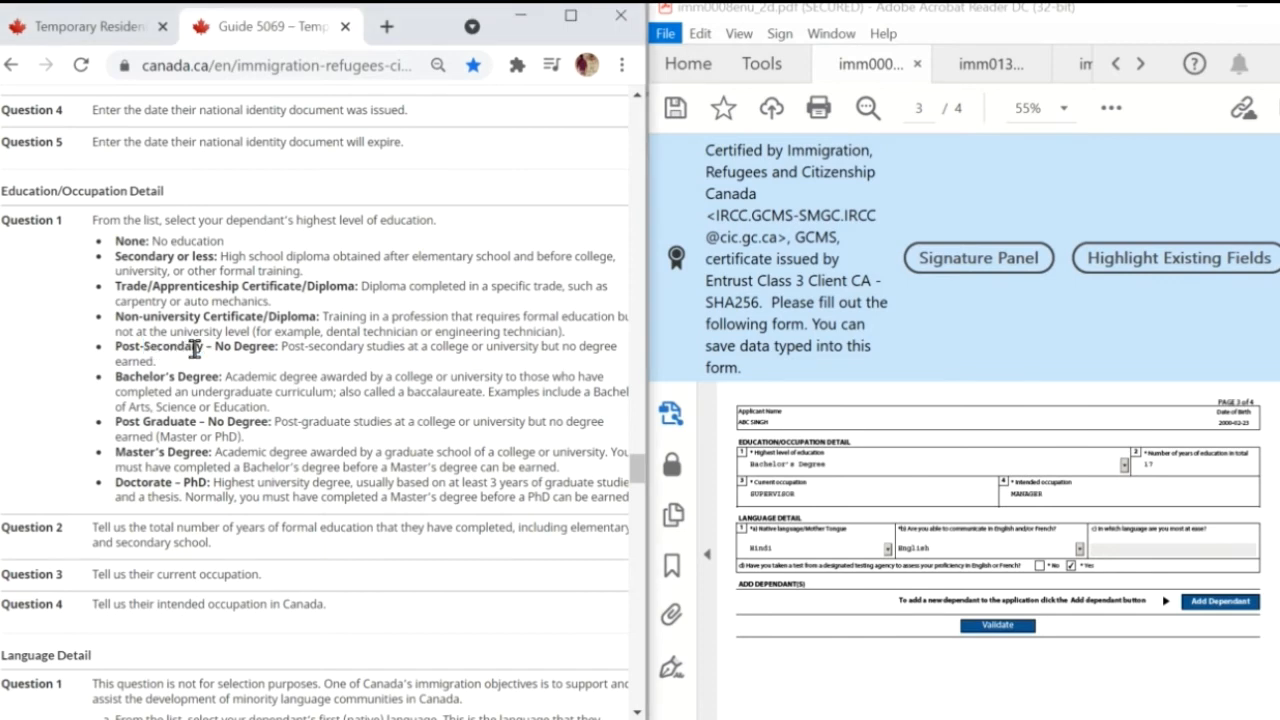
click(1124, 466)
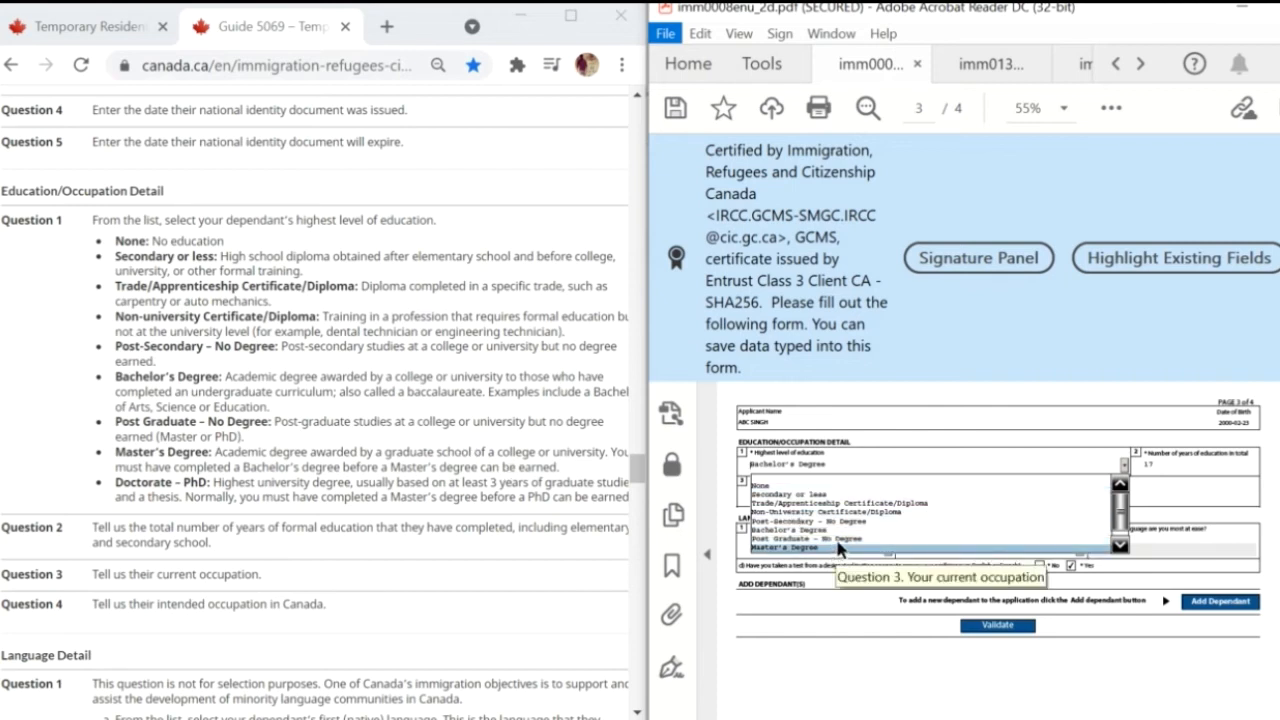
click(907, 448)
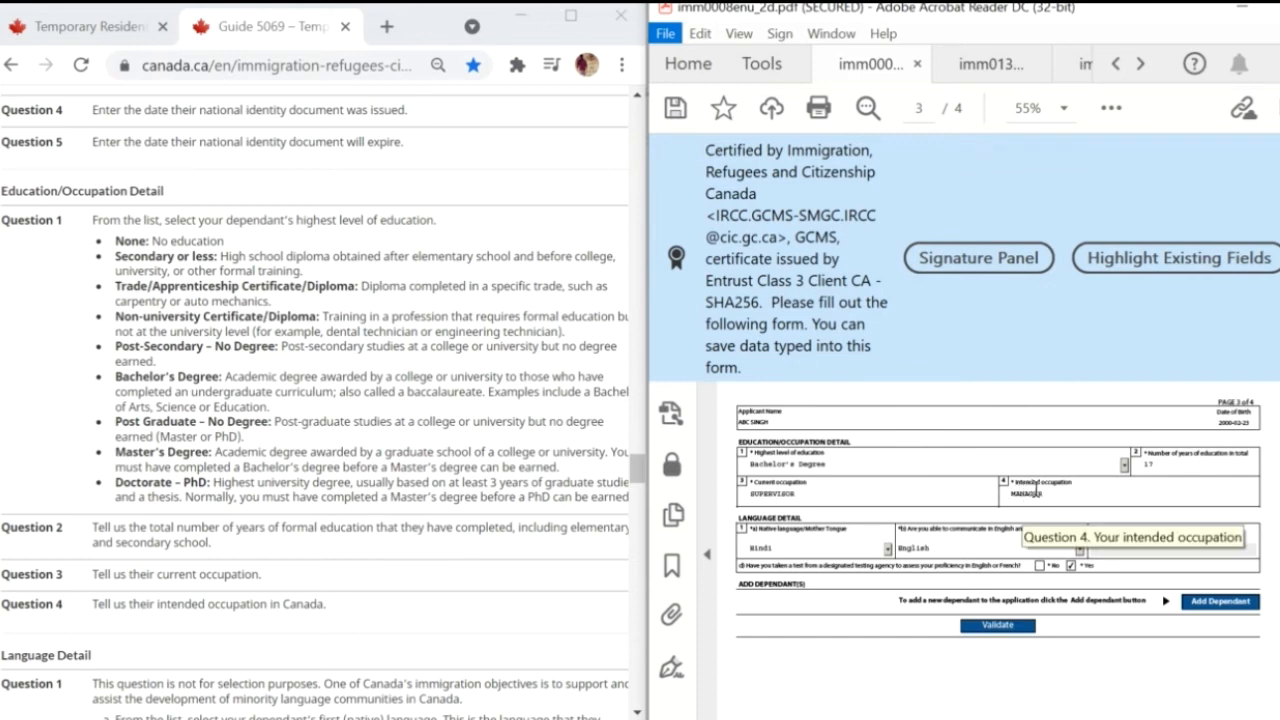
scroll(528, 483, down, 3)
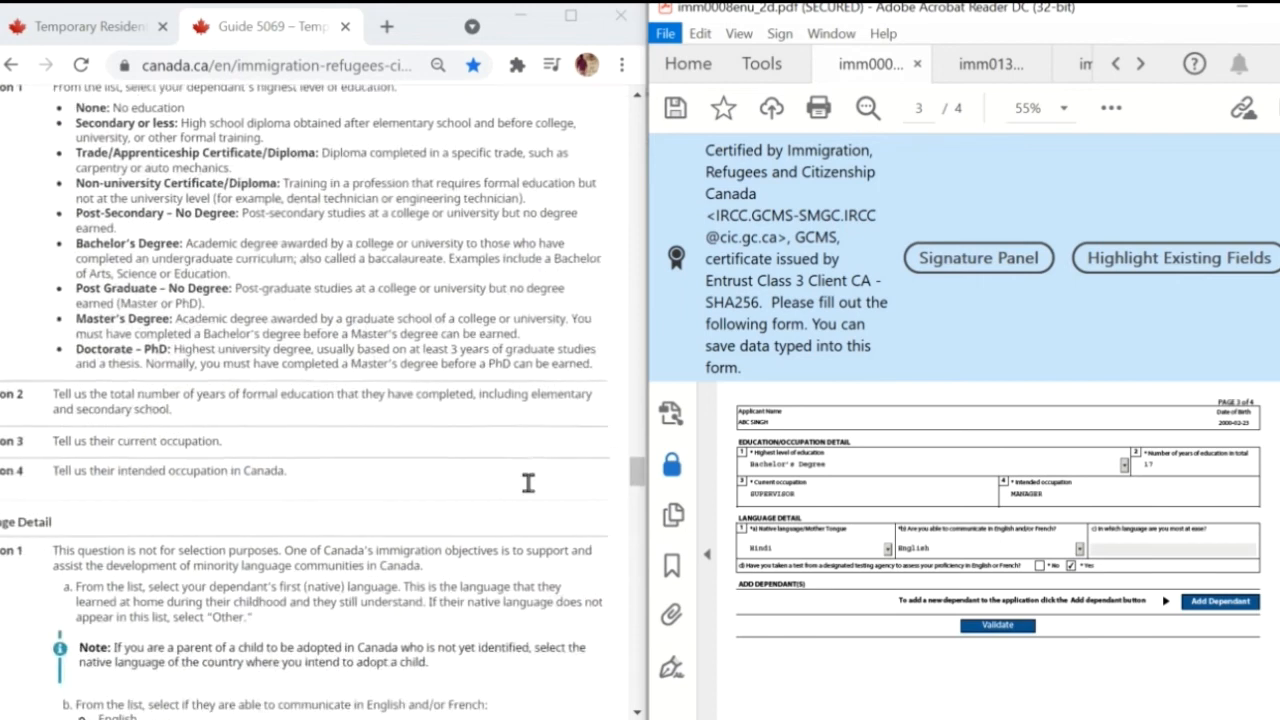
scroll(528, 483, down, 2)
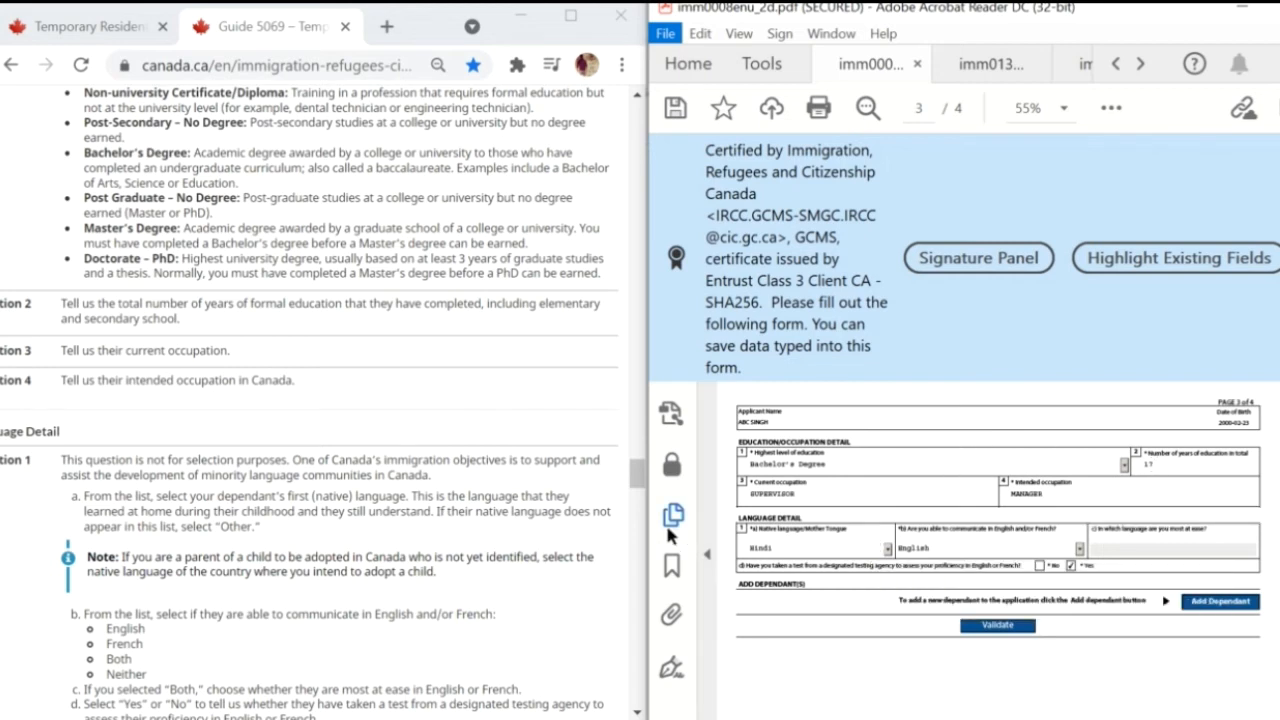
scroll(471, 510, down, 2)
scroll(471, 510, down, 2)
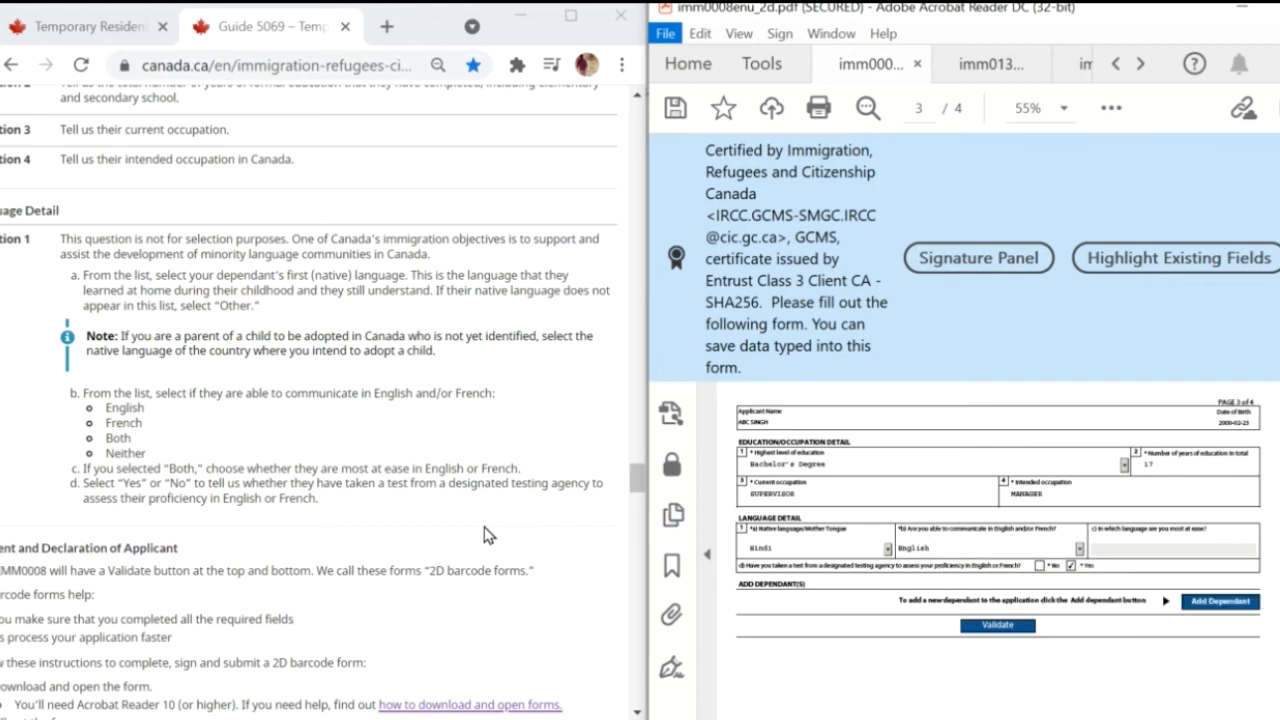
scroll(360, 510, down, 1)
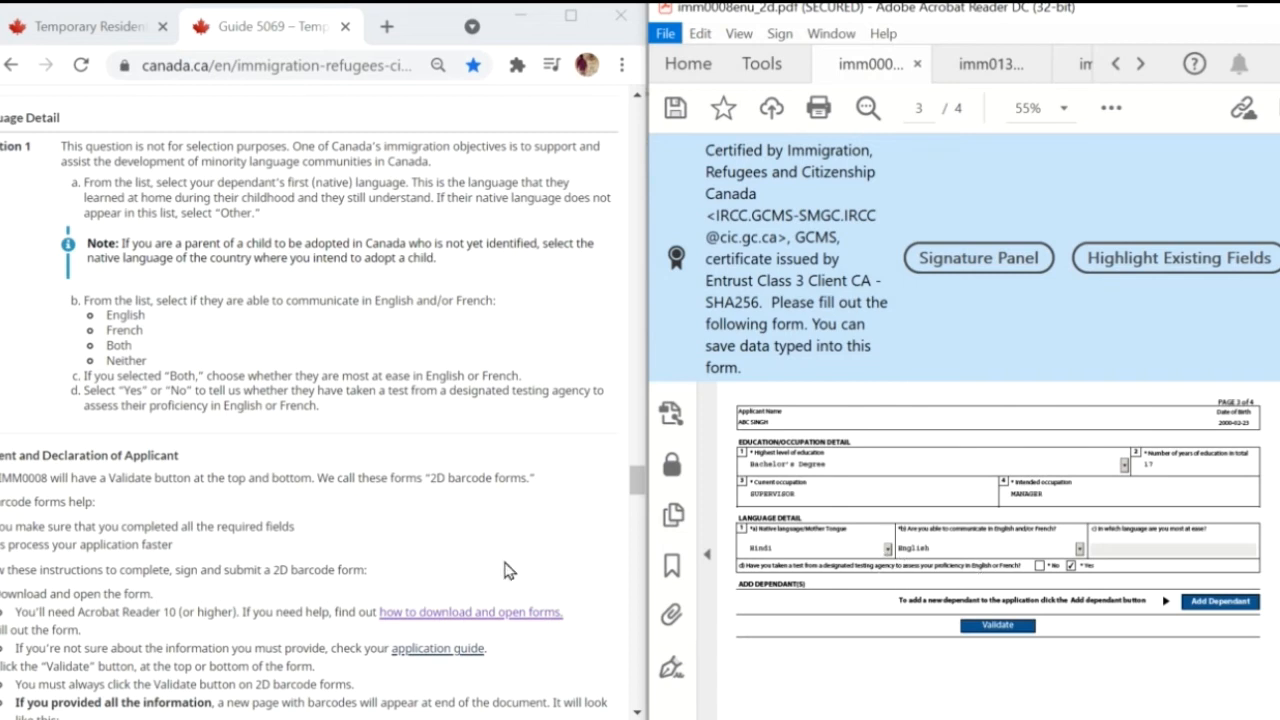
scroll(358, 481, down, 1)
scroll(358, 481, down, 3)
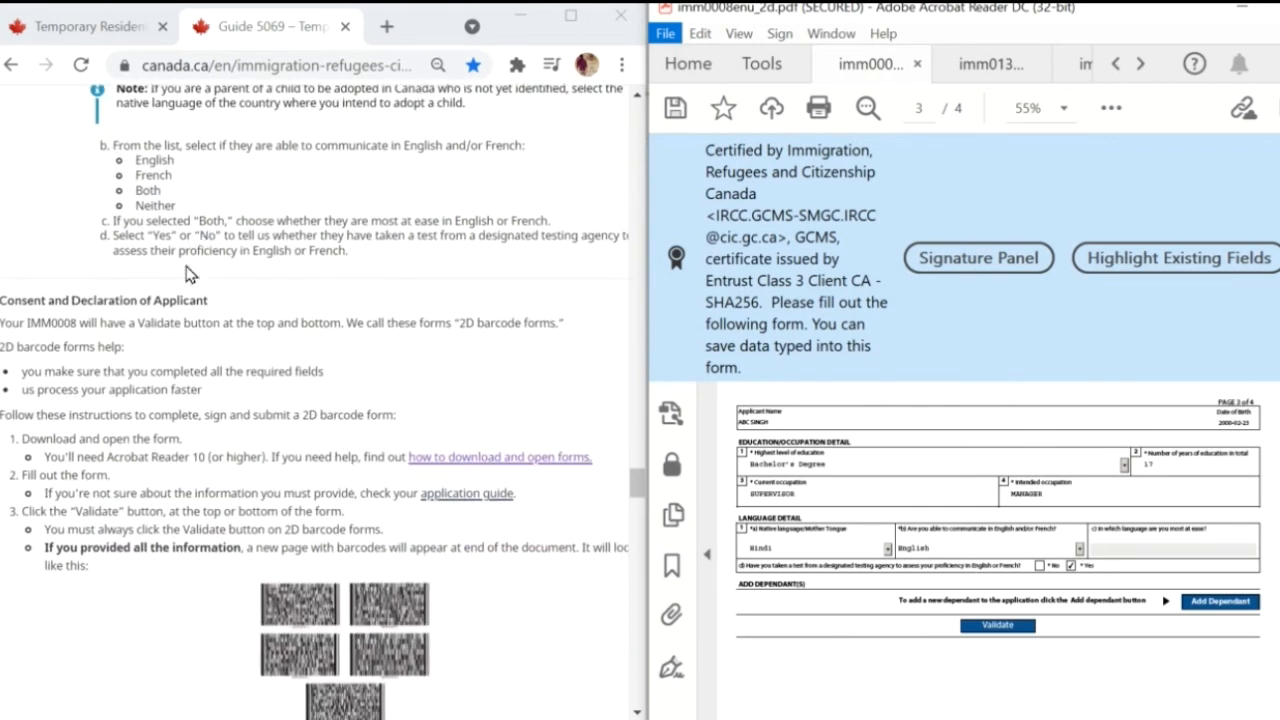
Step: Run the form validation and dismiss the missing last-entry-date and contact information alerts
click(990, 624)
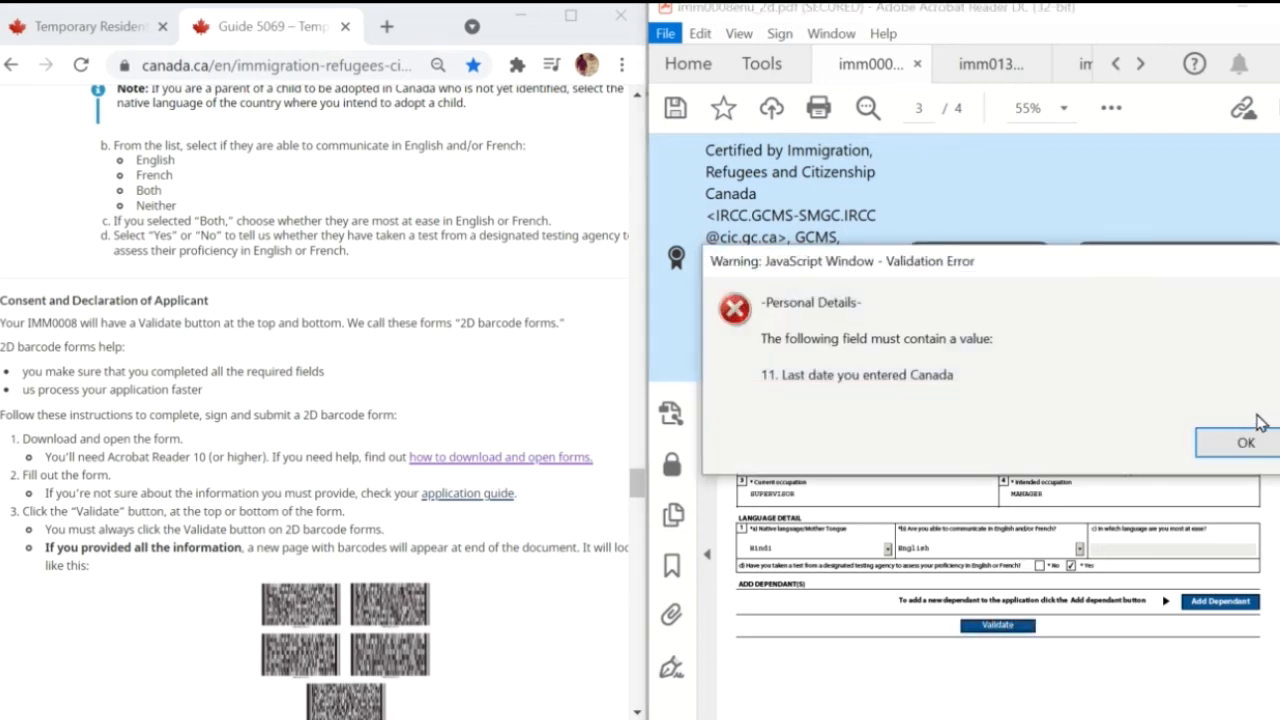
click(1250, 440)
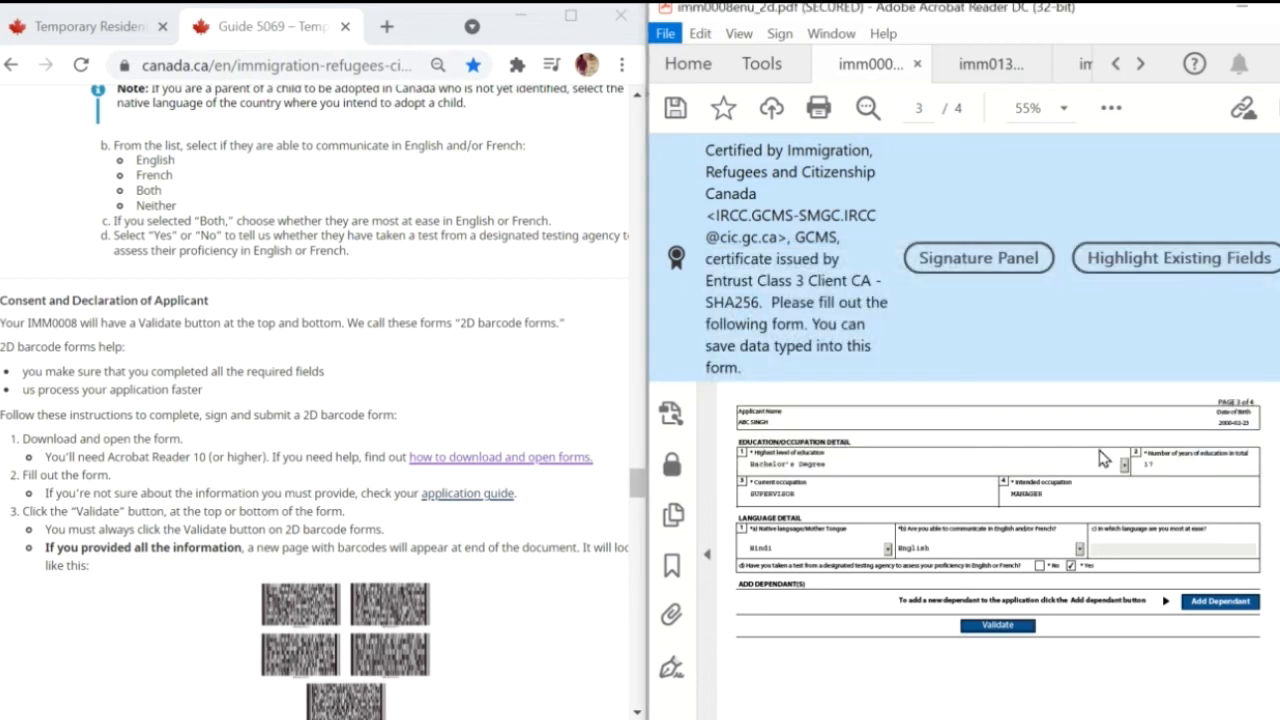
click(1245, 469)
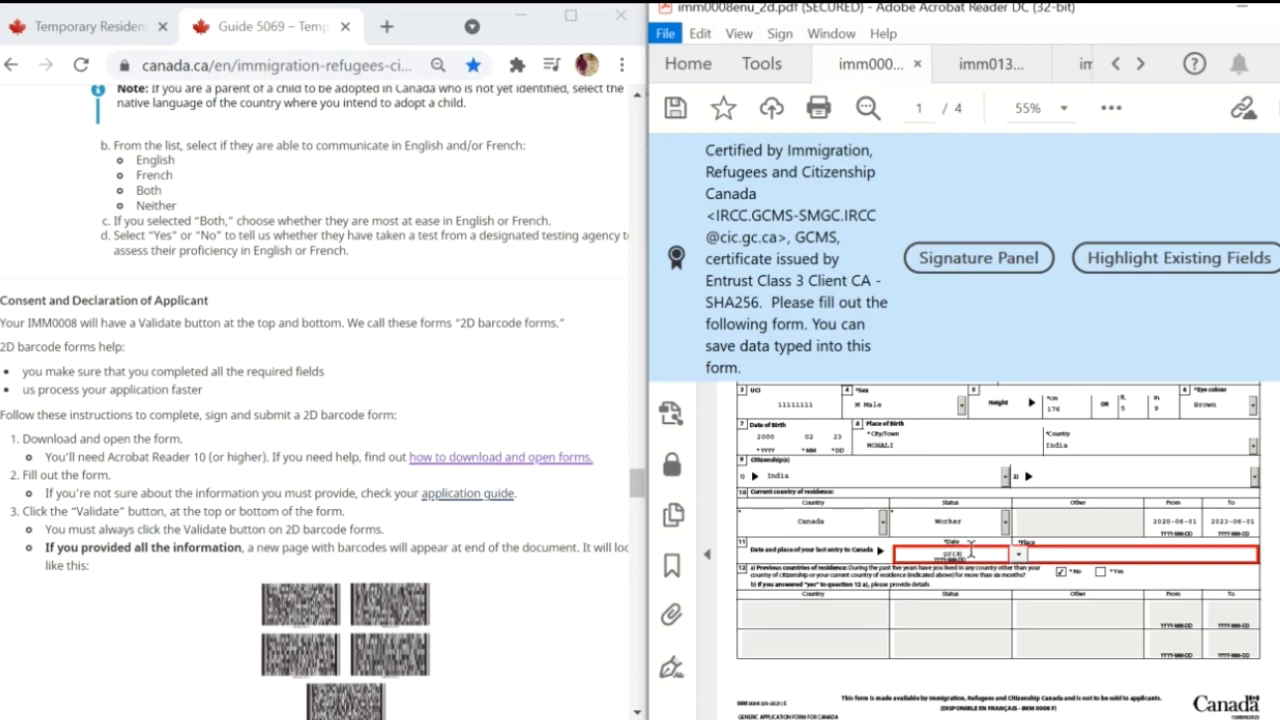
Step: Enter last entry date 2019-12-10 and place toronto airport, then validate again
text(-12)
text(-)
text(10)
click(1122, 553)
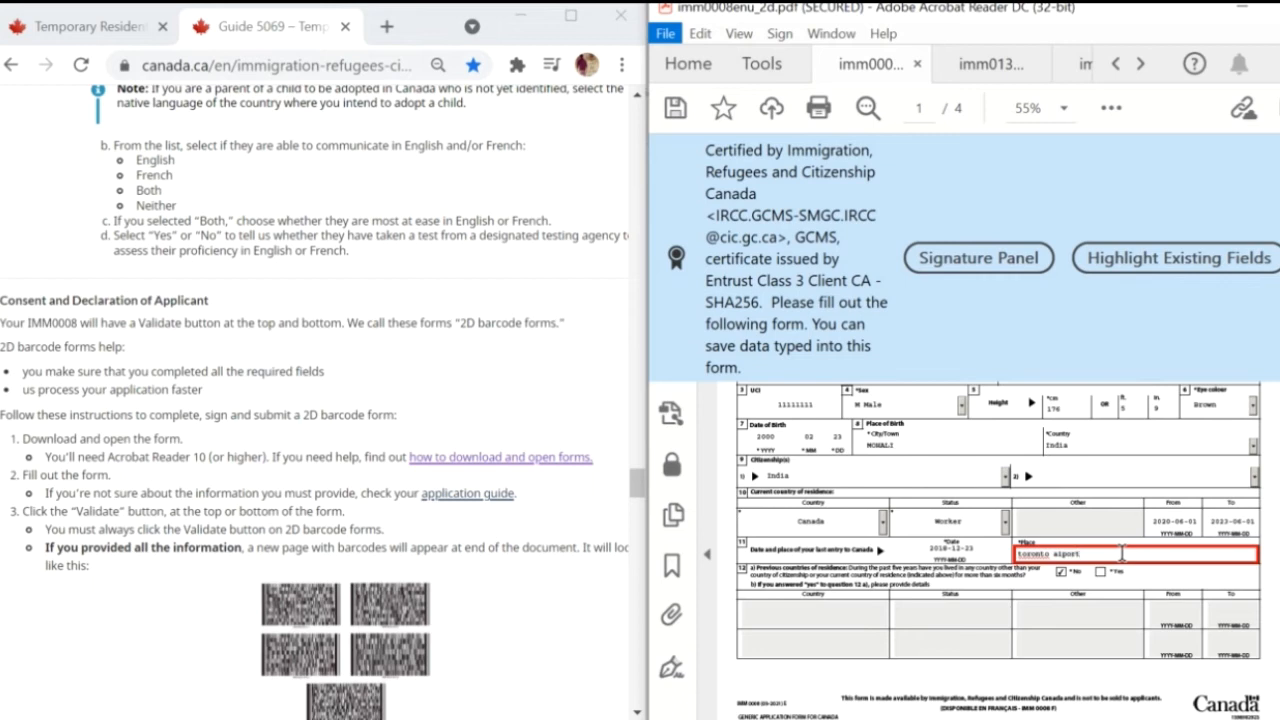
scroll(1106, 546, down, 2)
scroll(1106, 546, up, 3)
scroll(1104, 545, down, 10)
scroll(1104, 541, up, 2)
click(992, 472)
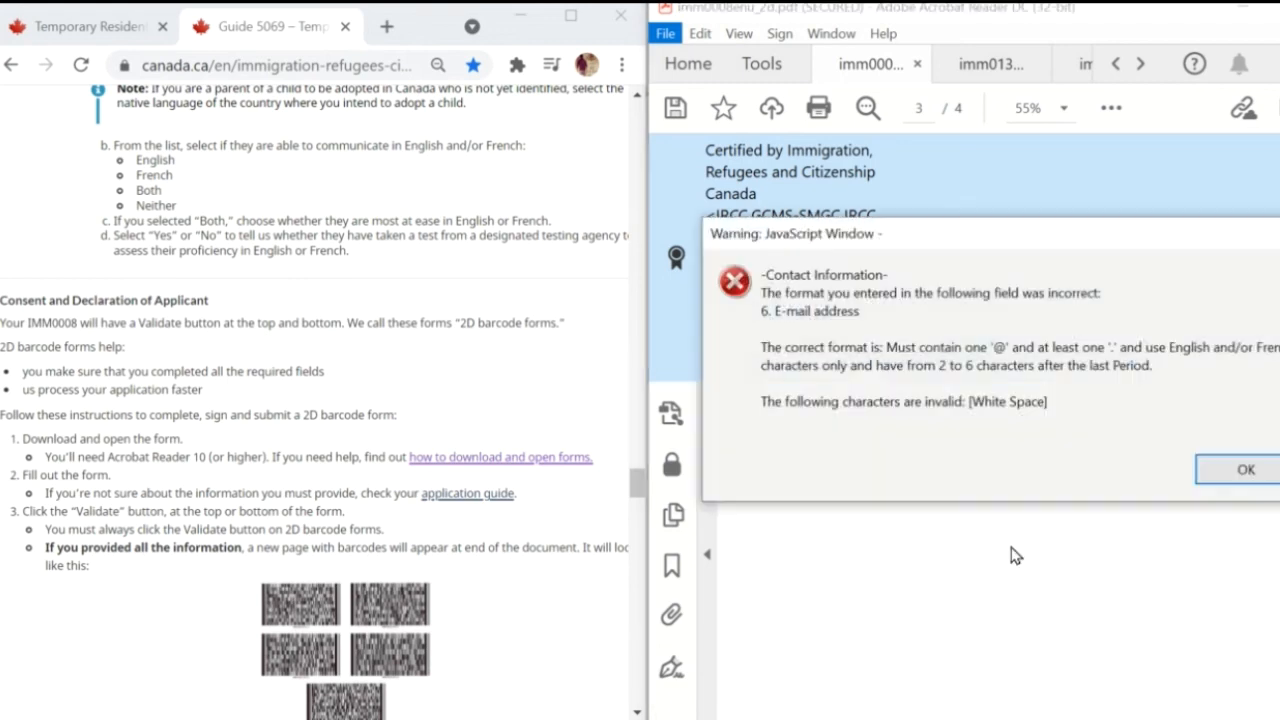
click(1240, 476)
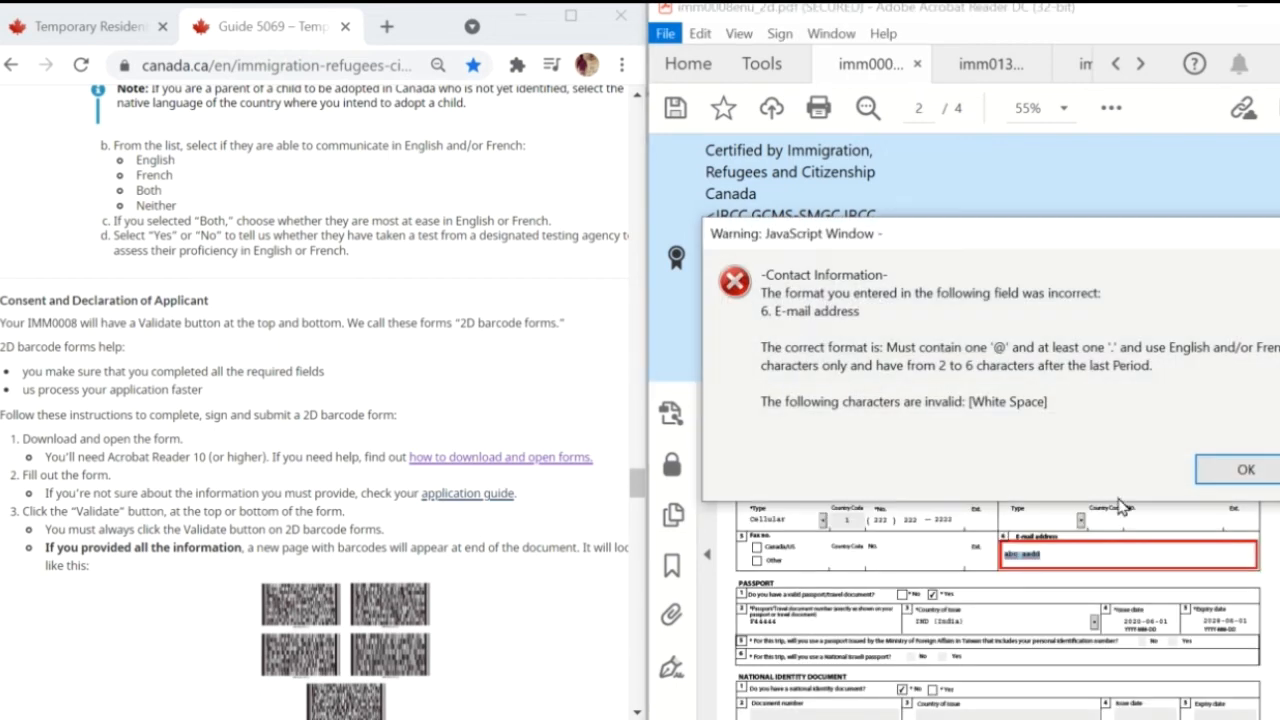
click(1224, 466)
click(1066, 550)
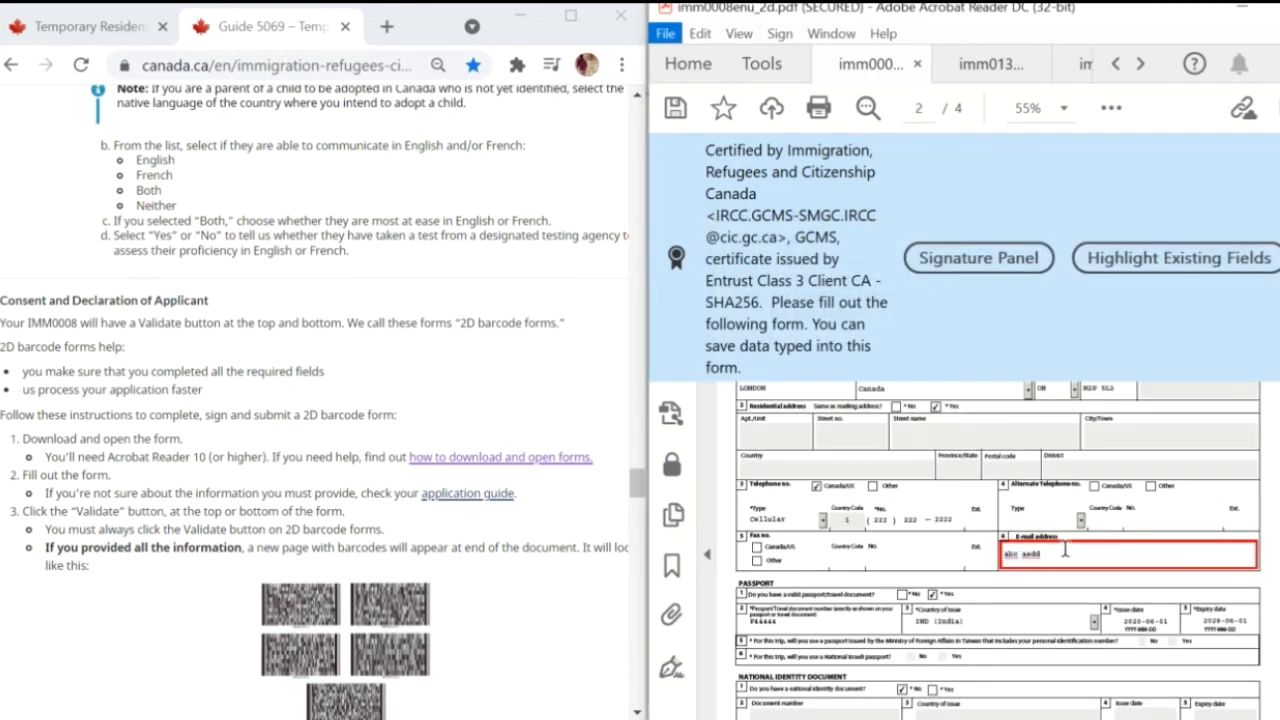
key(BackSpace)
key(BackSpace)
text(@gmail)
scroll(1065, 547, down, 10)
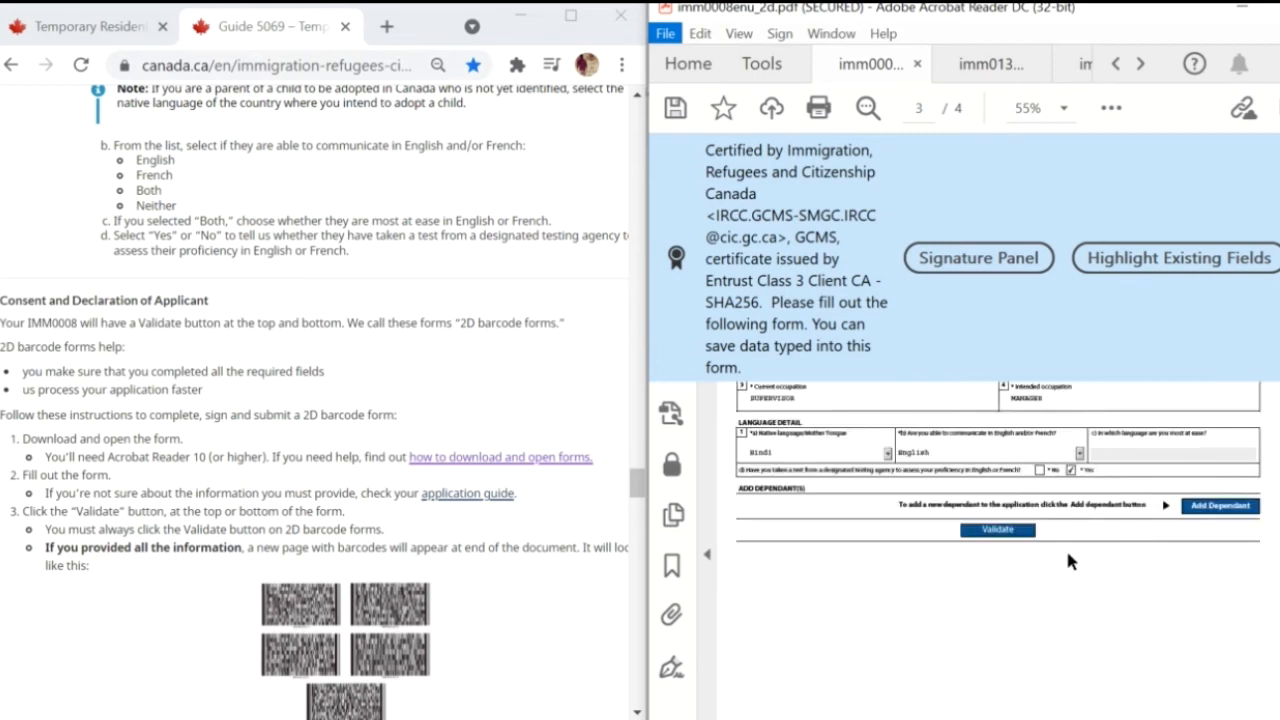
click(998, 413)
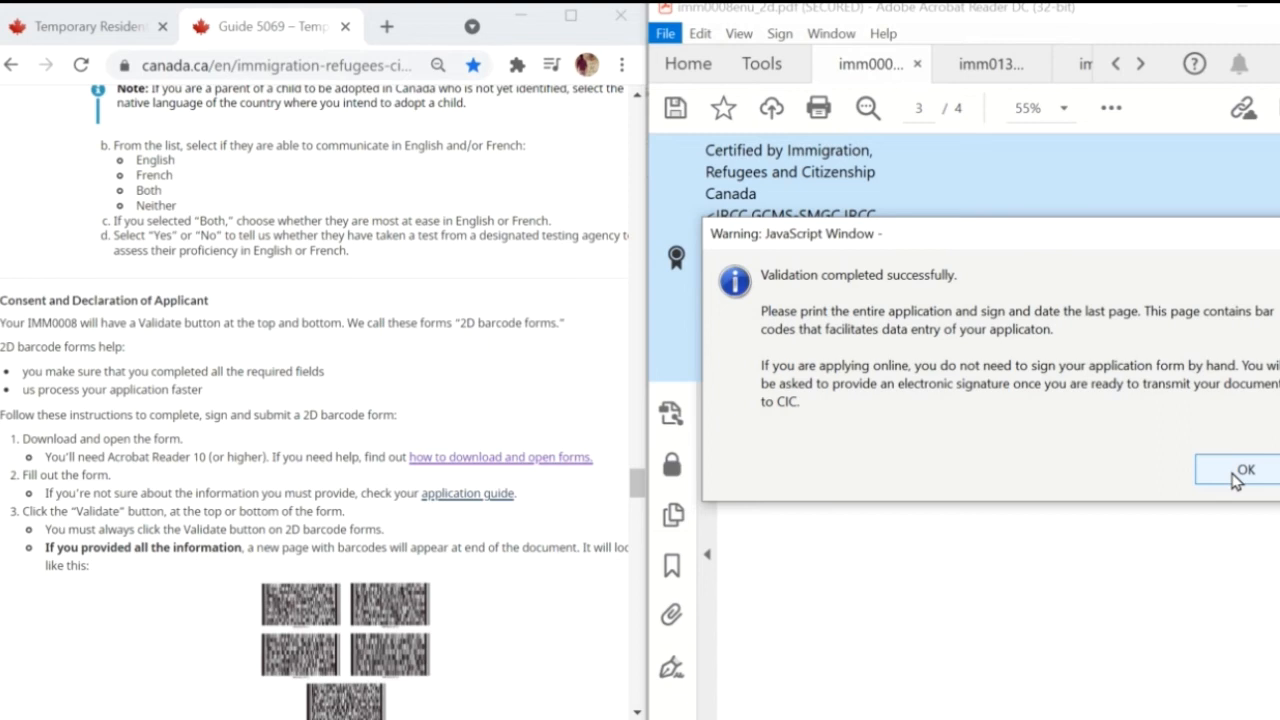
click(1237, 477)
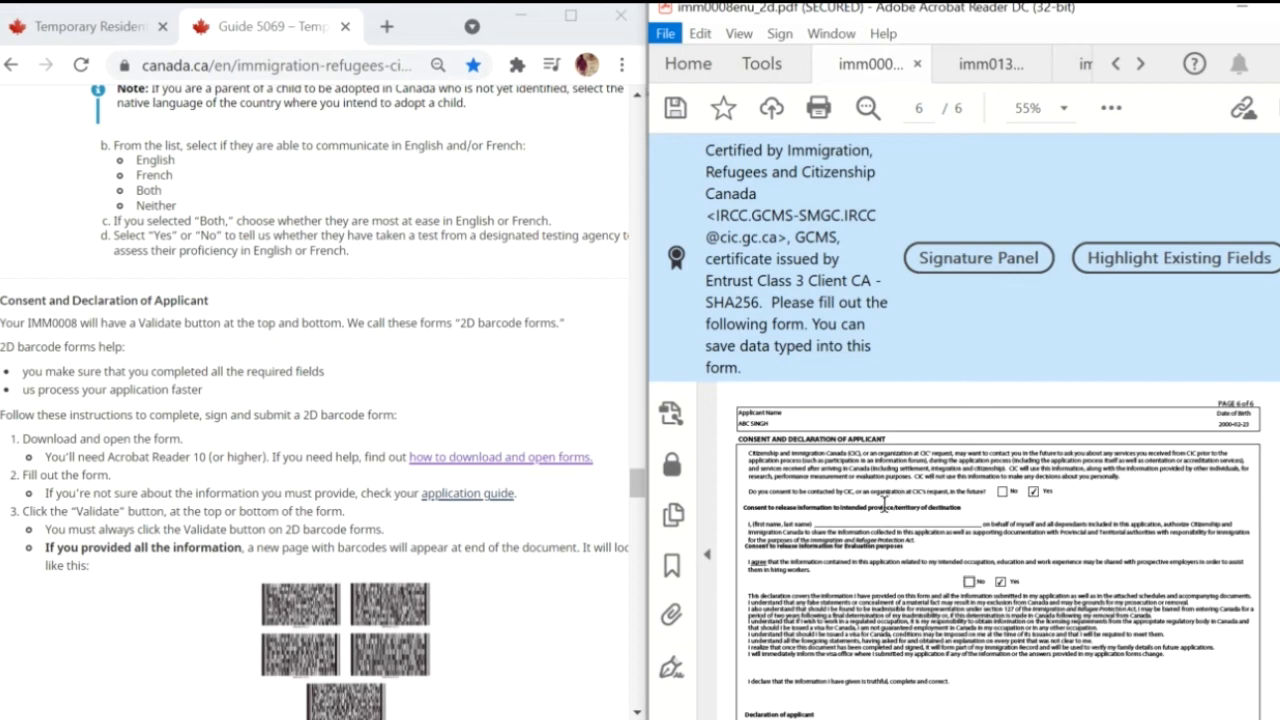
scroll(885, 503, down, 10)
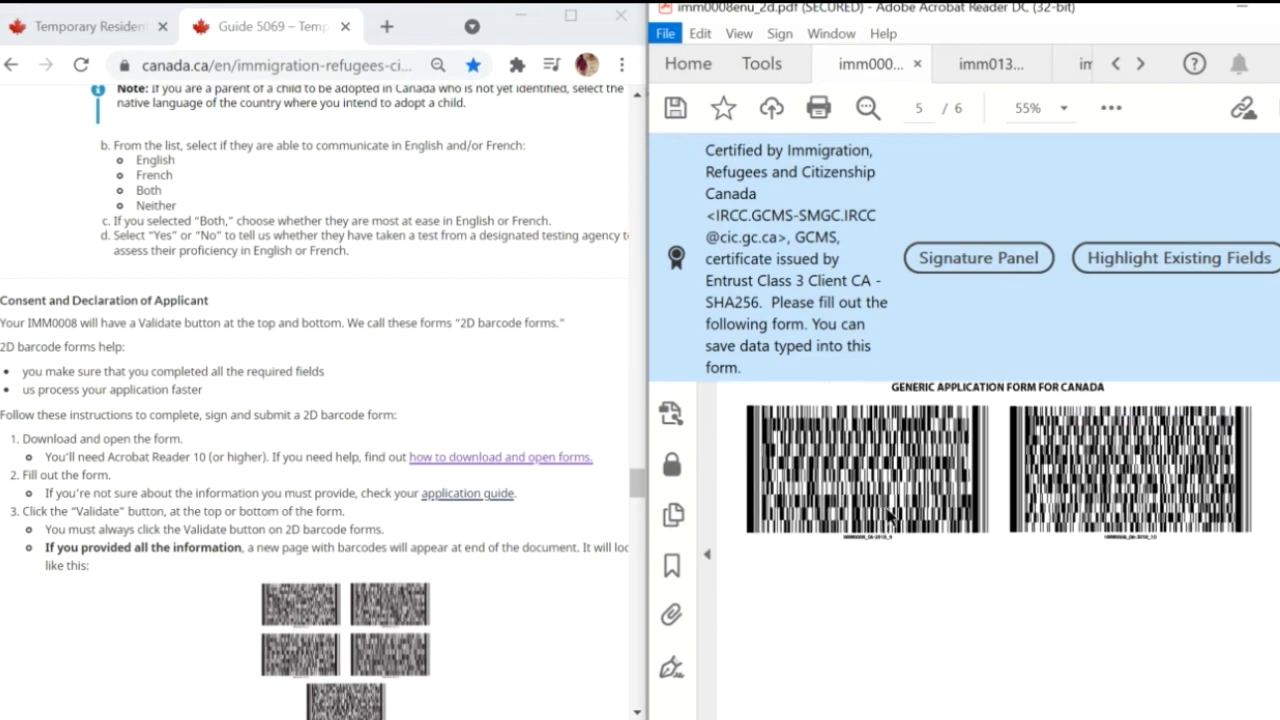
scroll(885, 503, up, 8)
scroll(885, 503, down, 5)
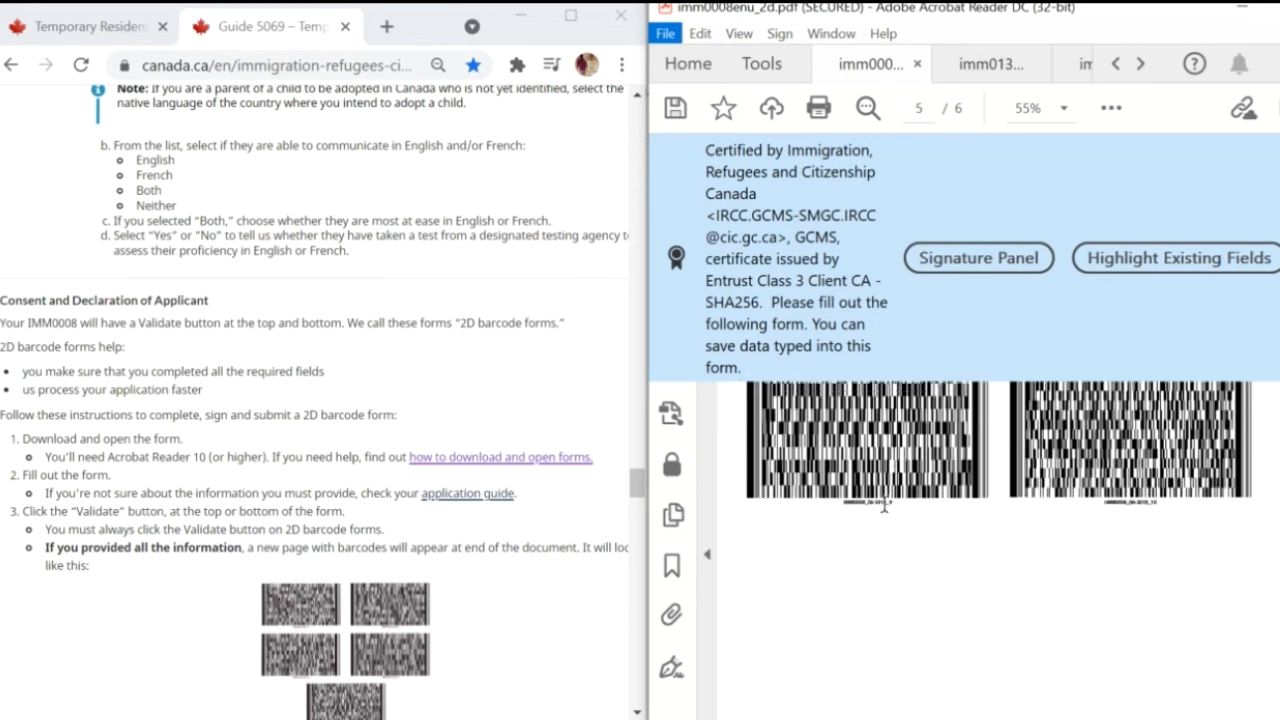
scroll(885, 504, down, 6)
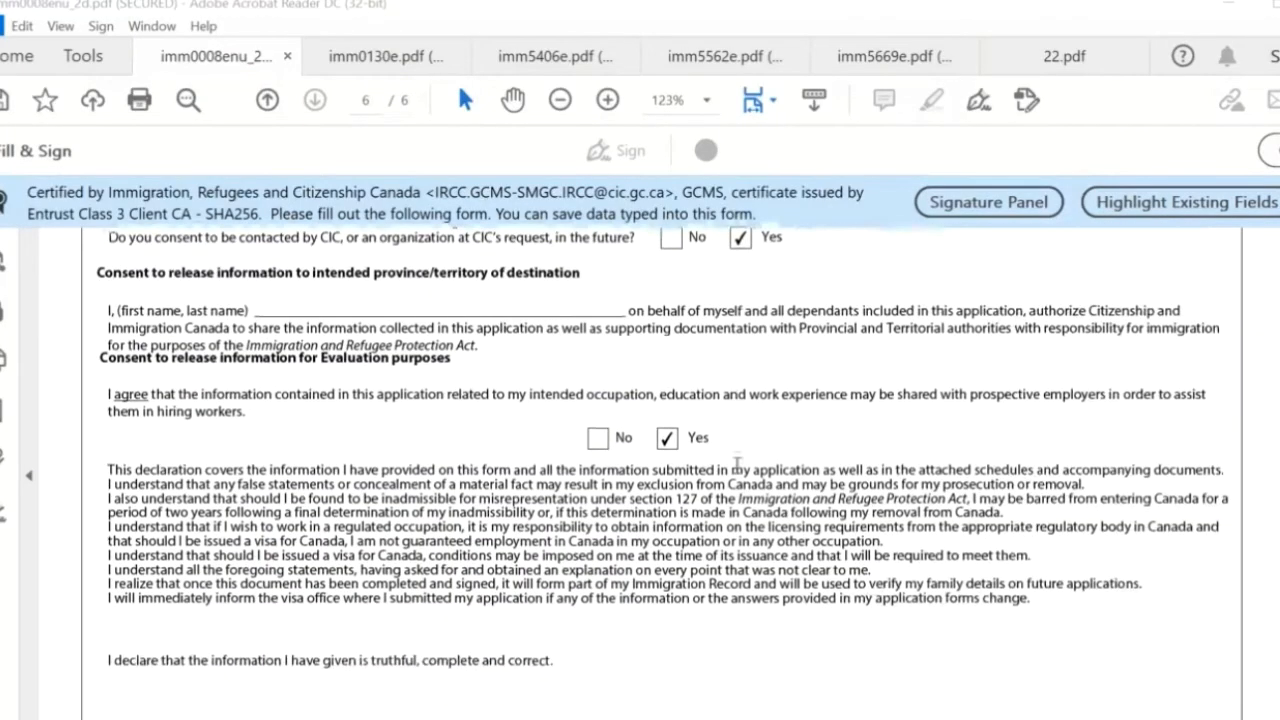
scroll(737, 463, down, 2)
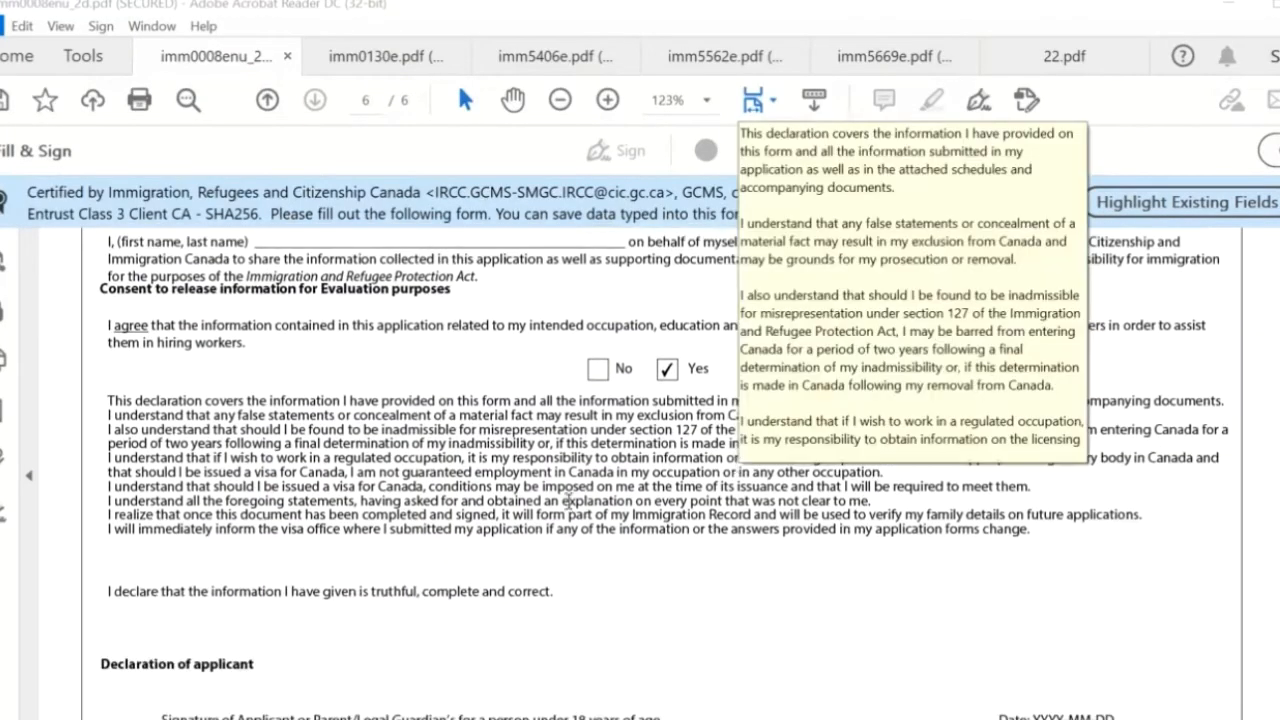
scroll(751, 533, down, 2)
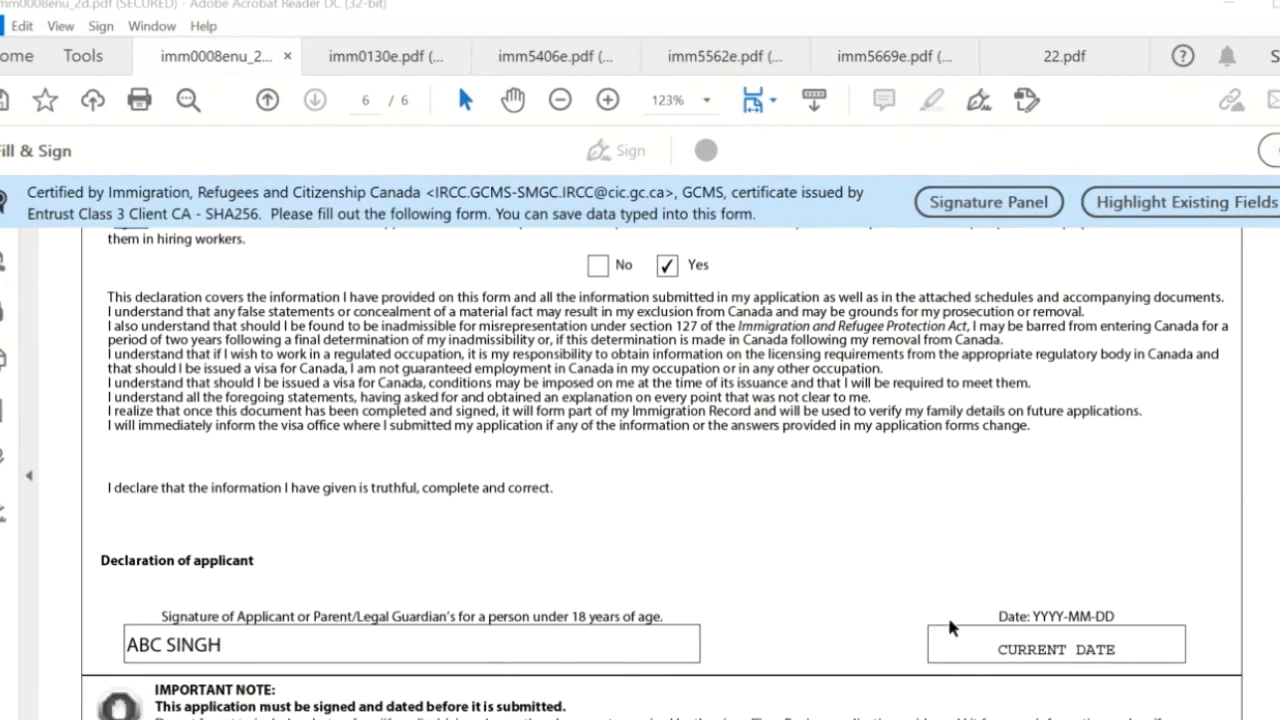
scroll(746, 597, up, 3)
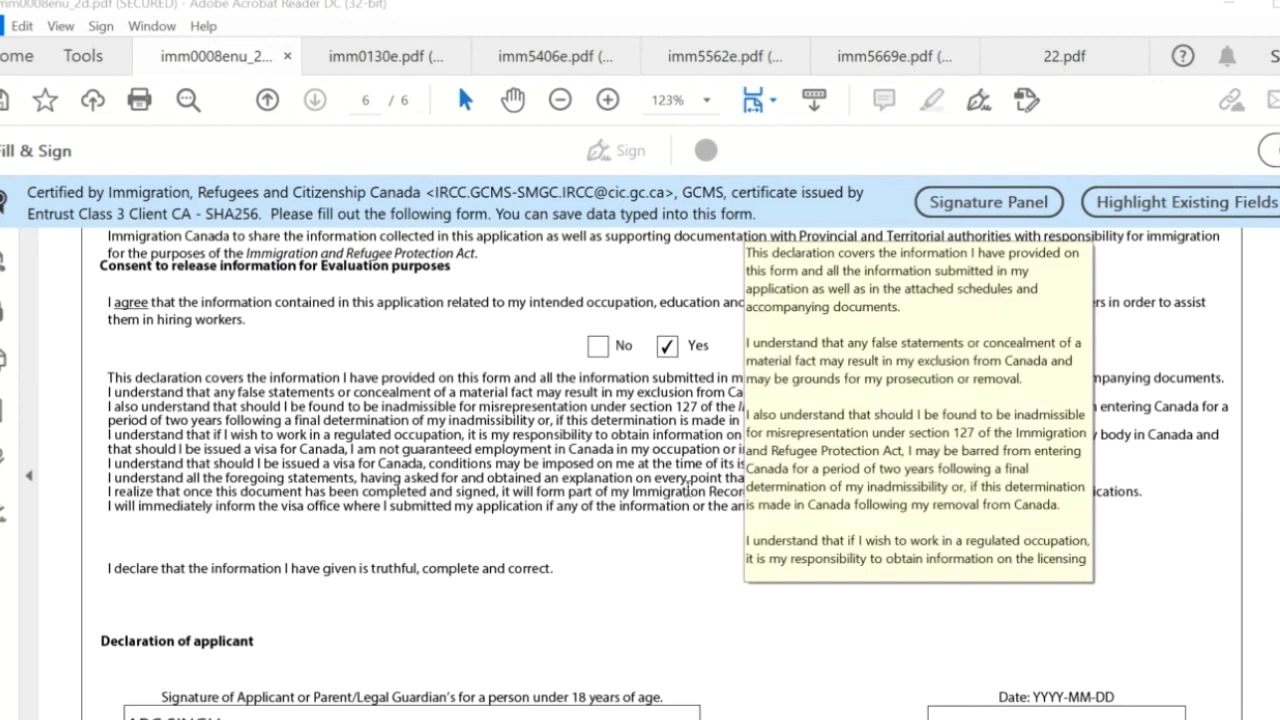
scroll(660, 408, up, 2)
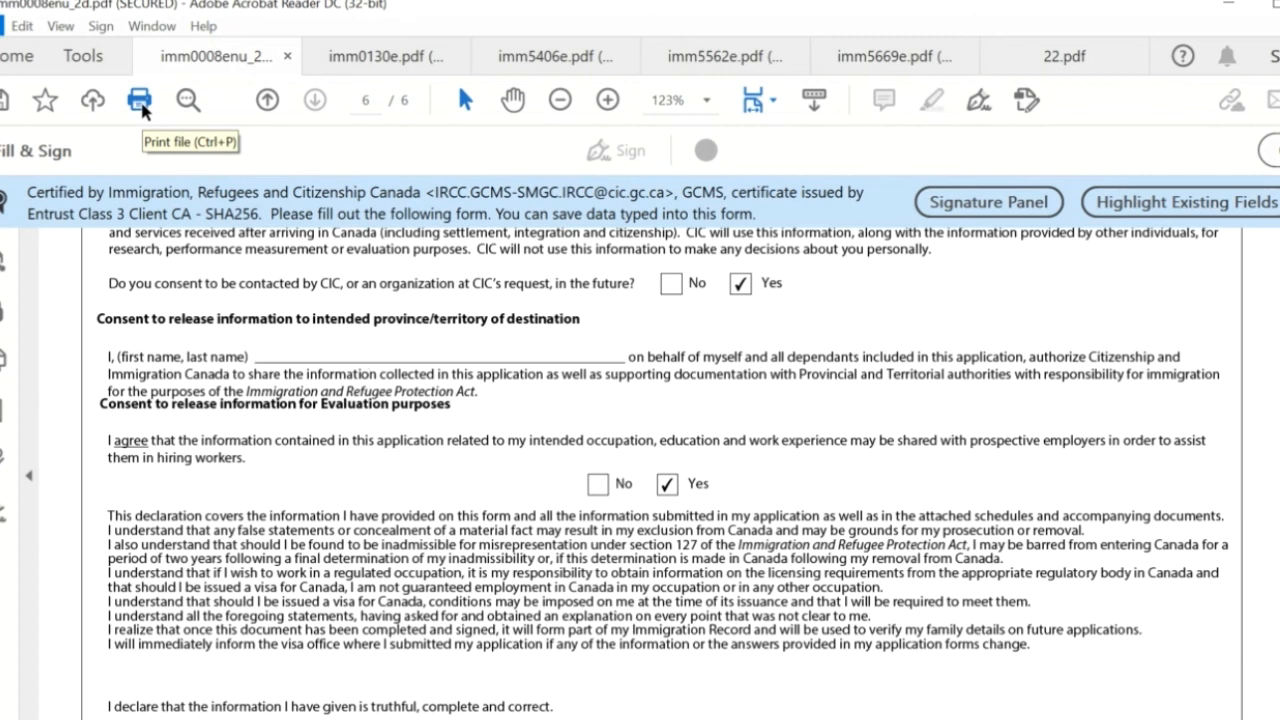
Step: Print the form using the Microsoft Print to PDF printer
click(142, 104)
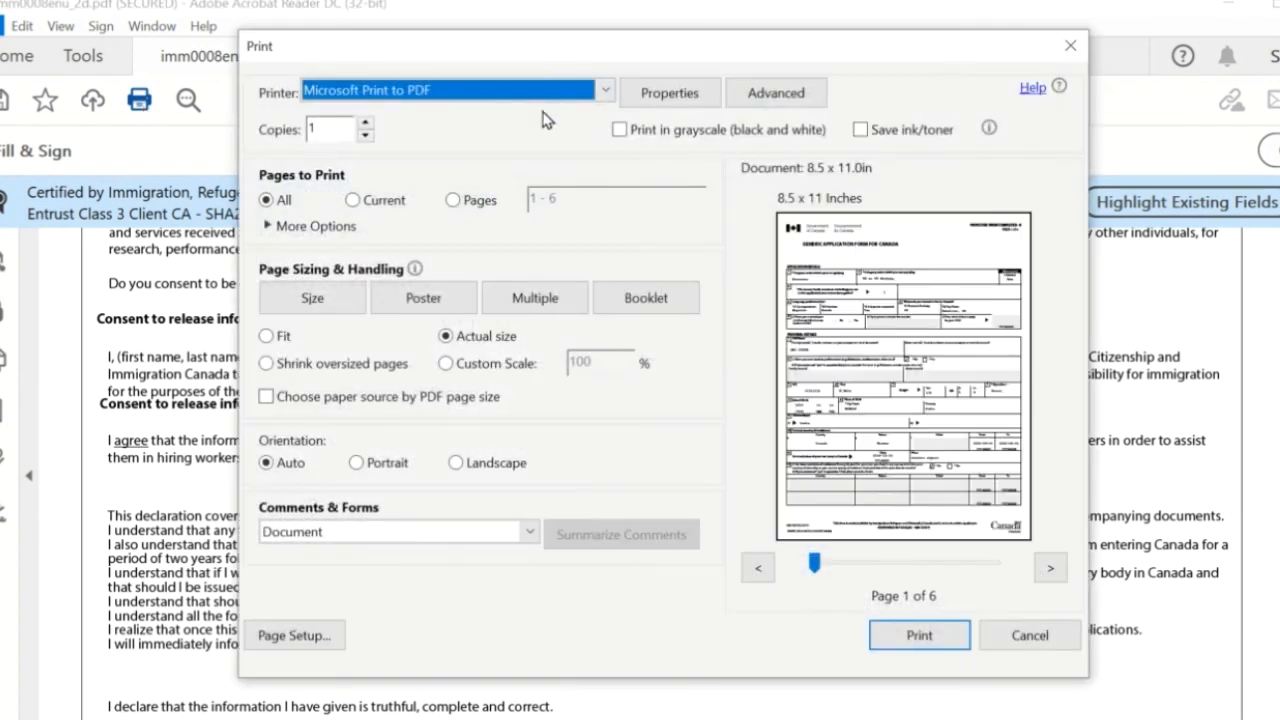
click(606, 92)
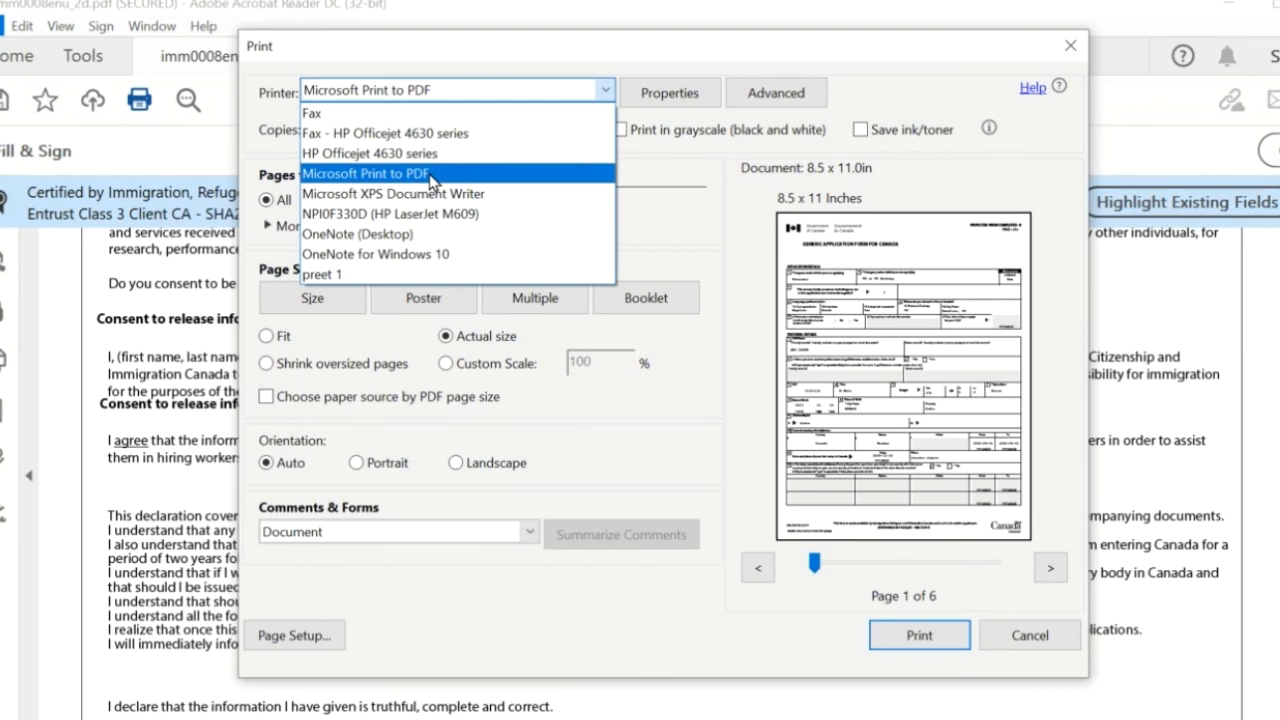
click(432, 176)
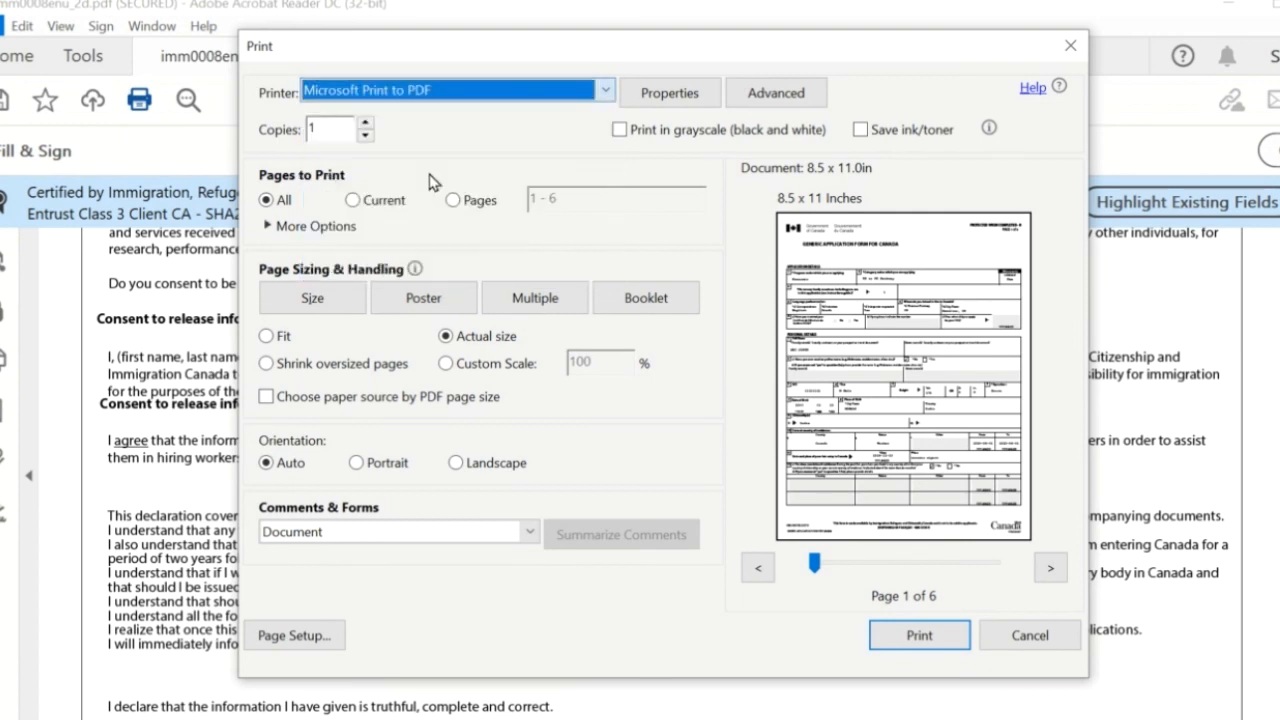
click(914, 638)
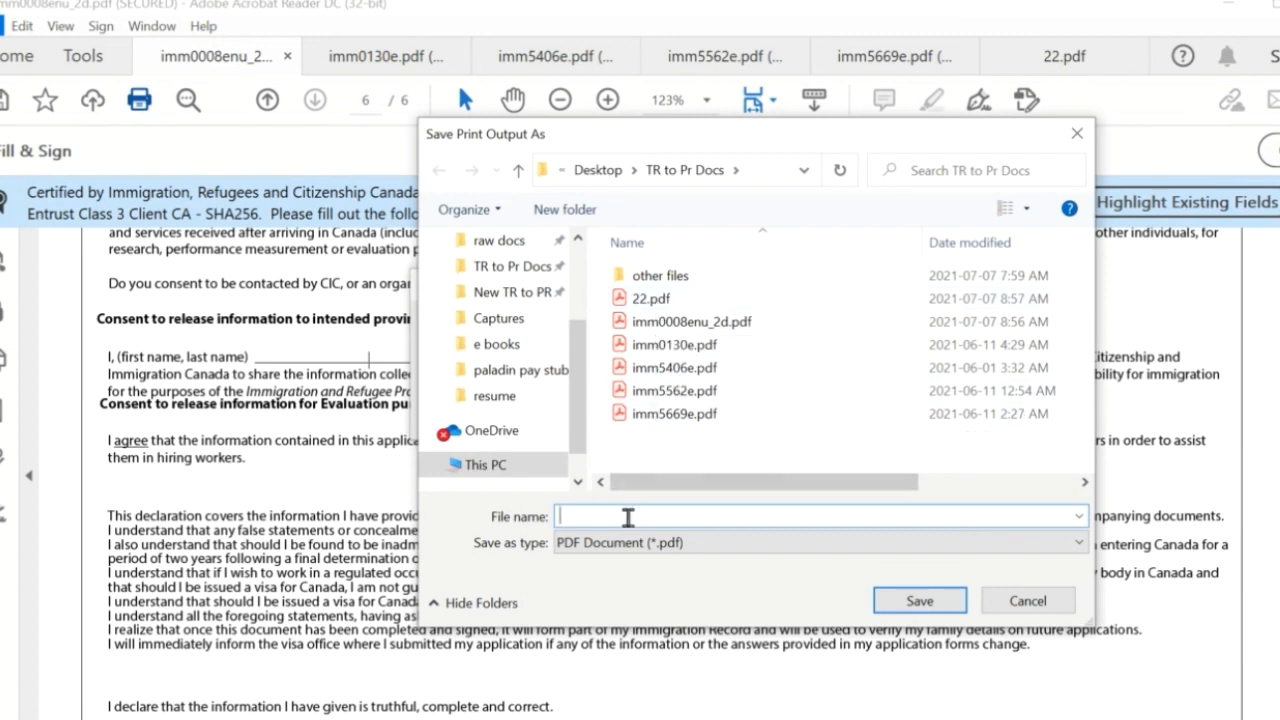
Step: Save the output as 22.pdf, replacing the old file, dismiss both error alerts, and view 22.pdf
text(22)
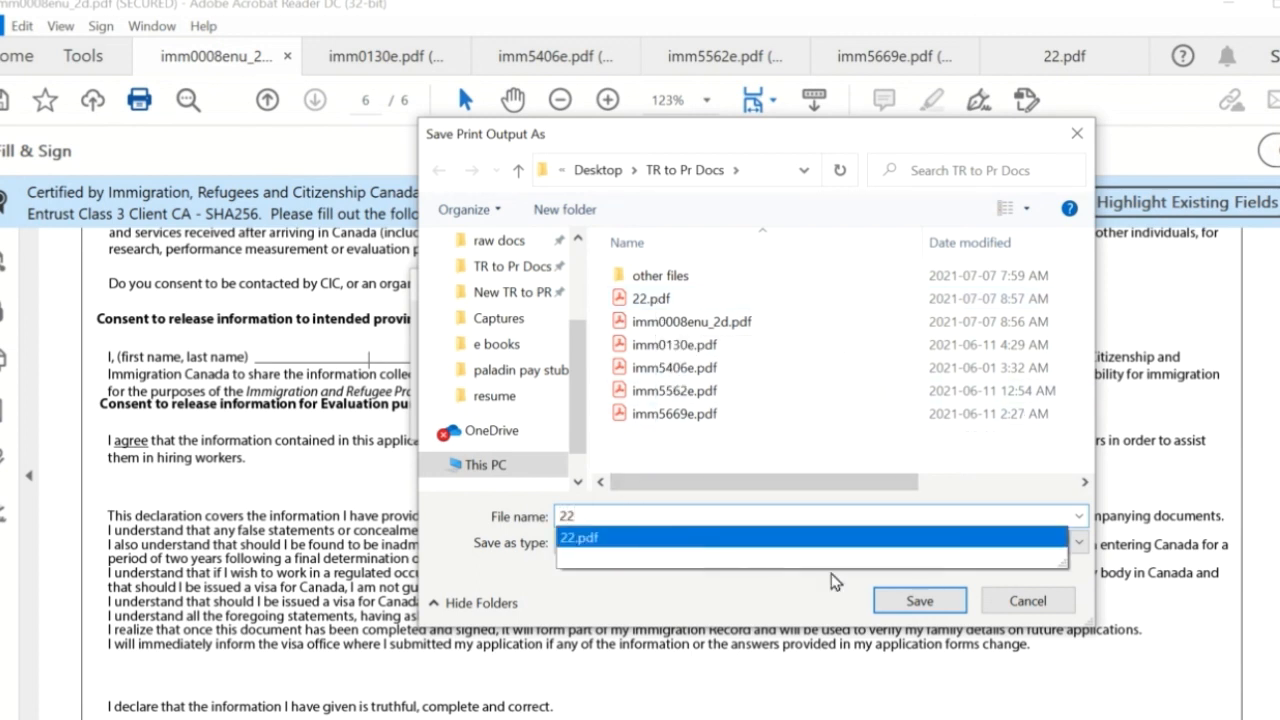
click(920, 600)
click(920, 601)
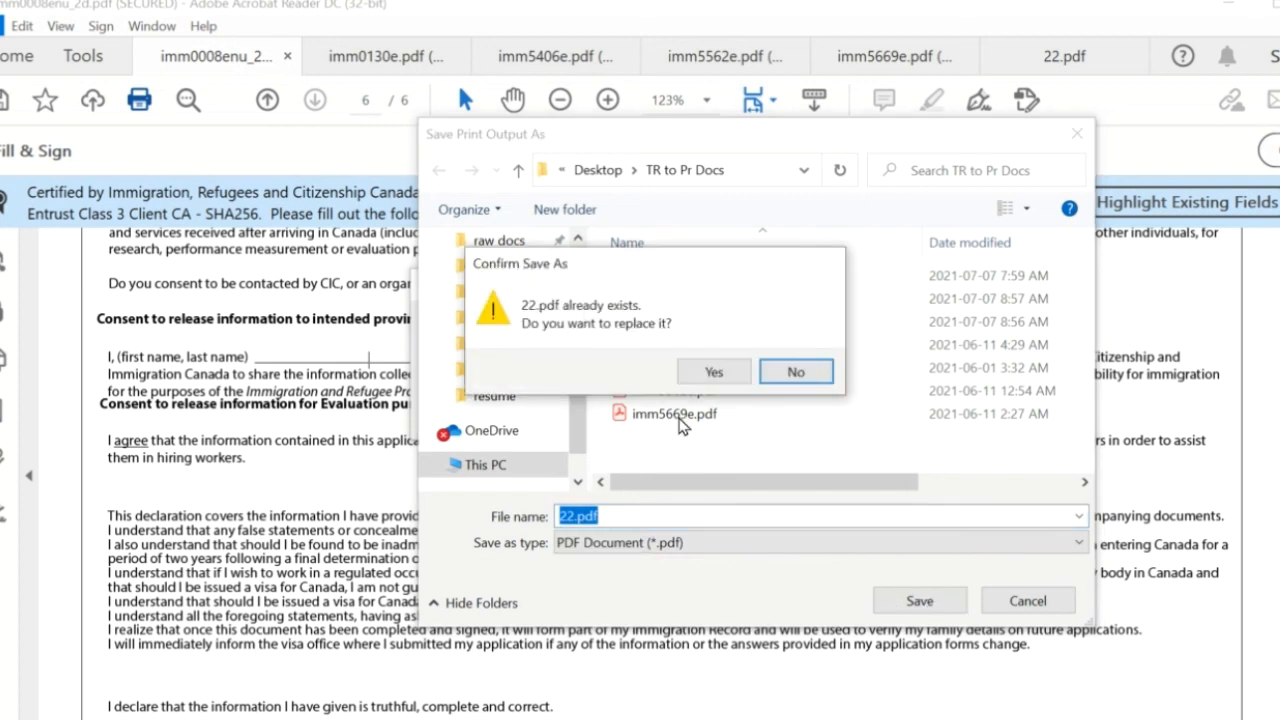
click(712, 373)
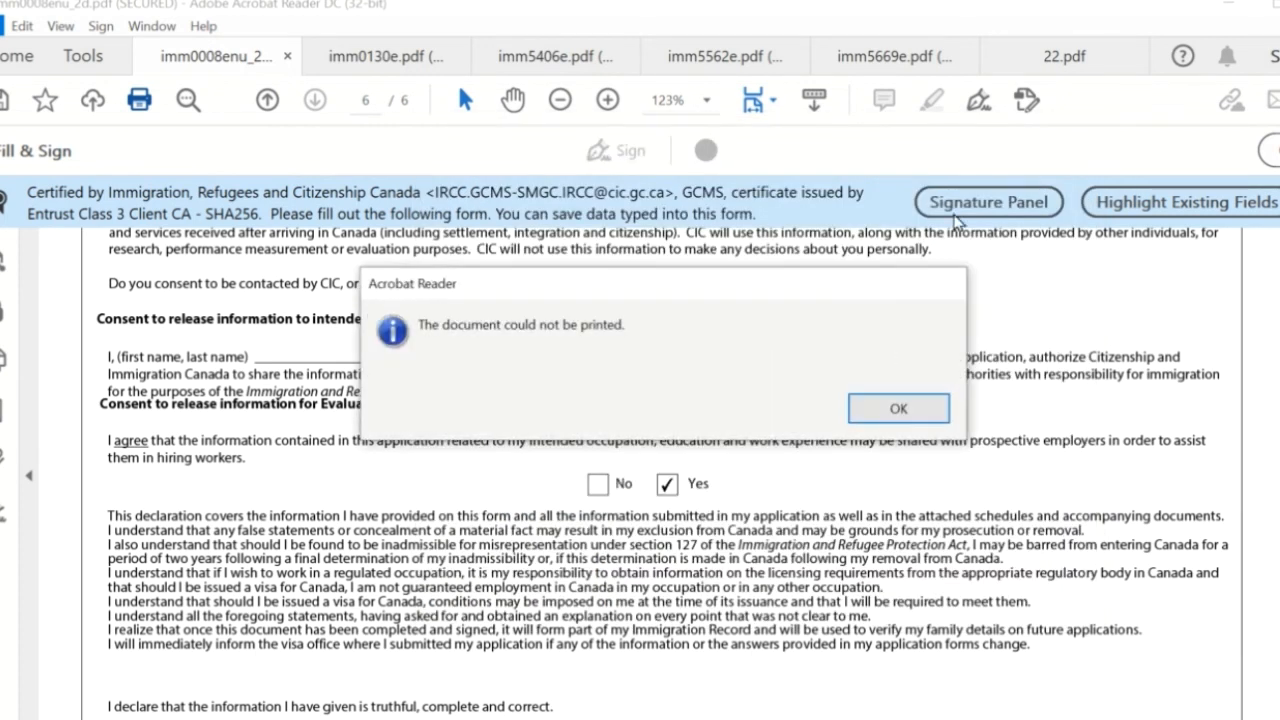
click(894, 408)
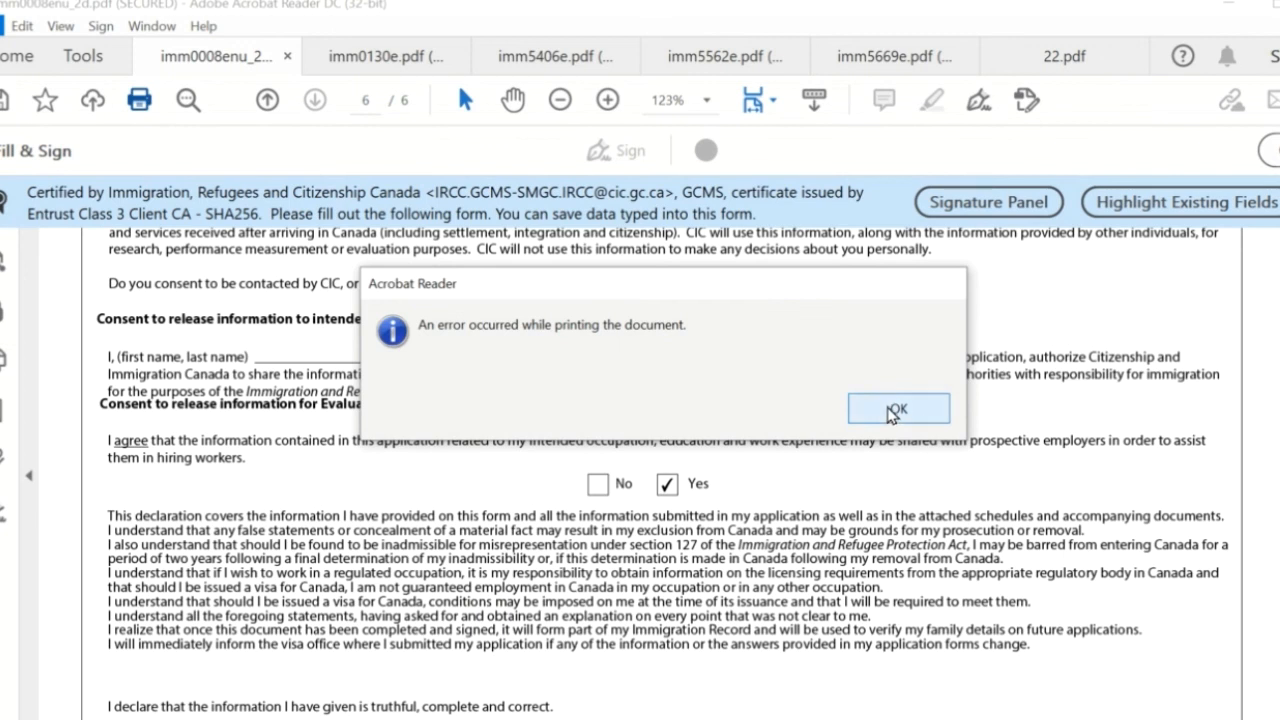
click(890, 409)
click(1072, 62)
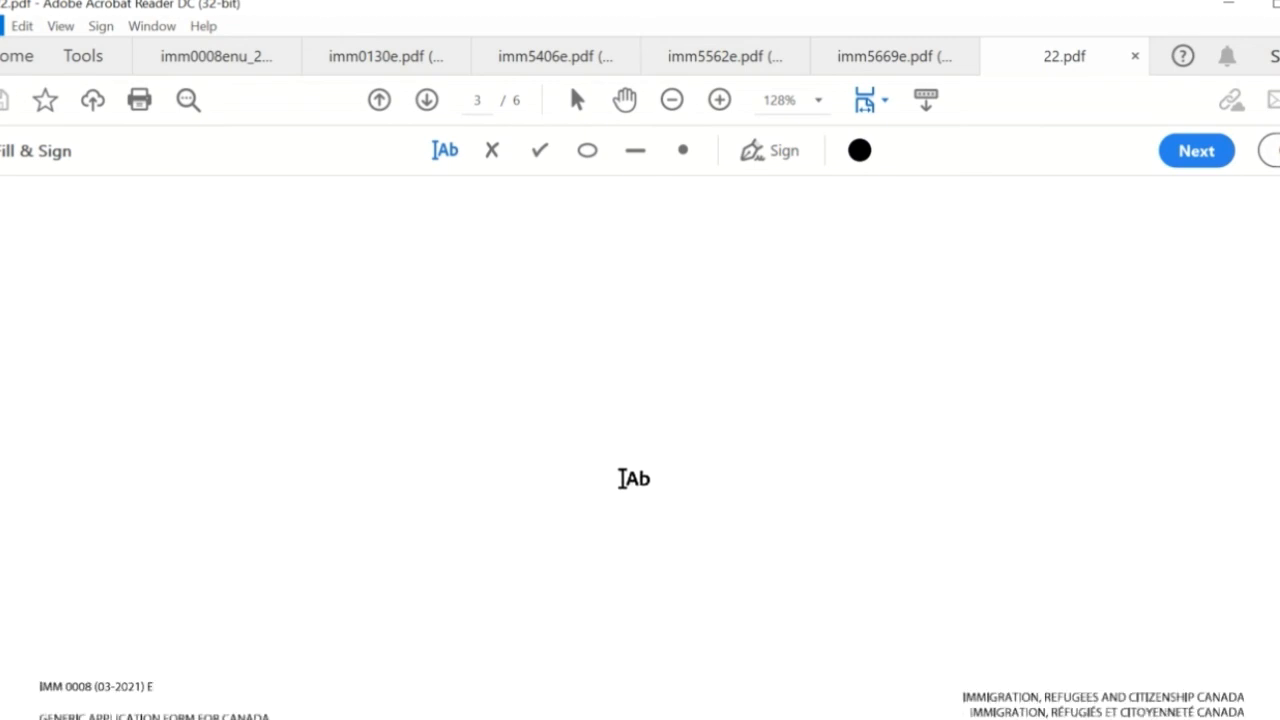
Step: Scroll through the barcode pages 3–5 of 22.pdf to the top of page 6
scroll(622, 478, up, 5)
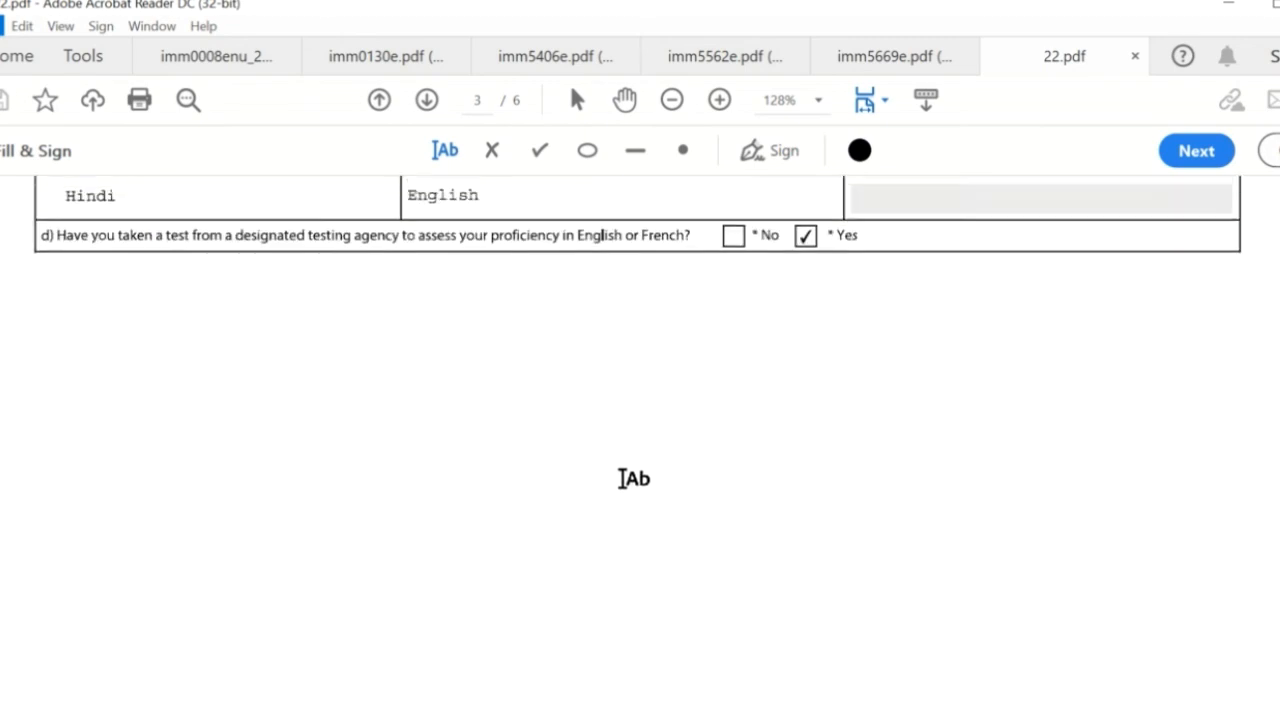
scroll(633, 478, down, 12)
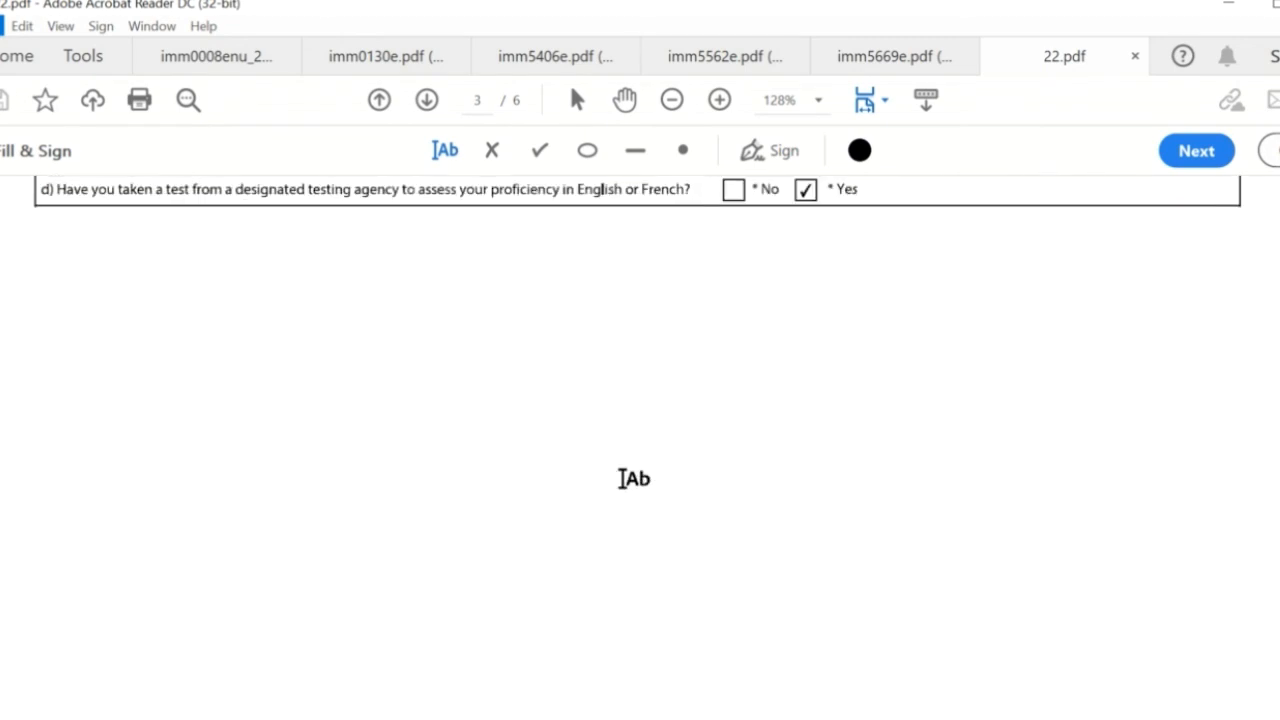
scroll(622, 478, down, 12)
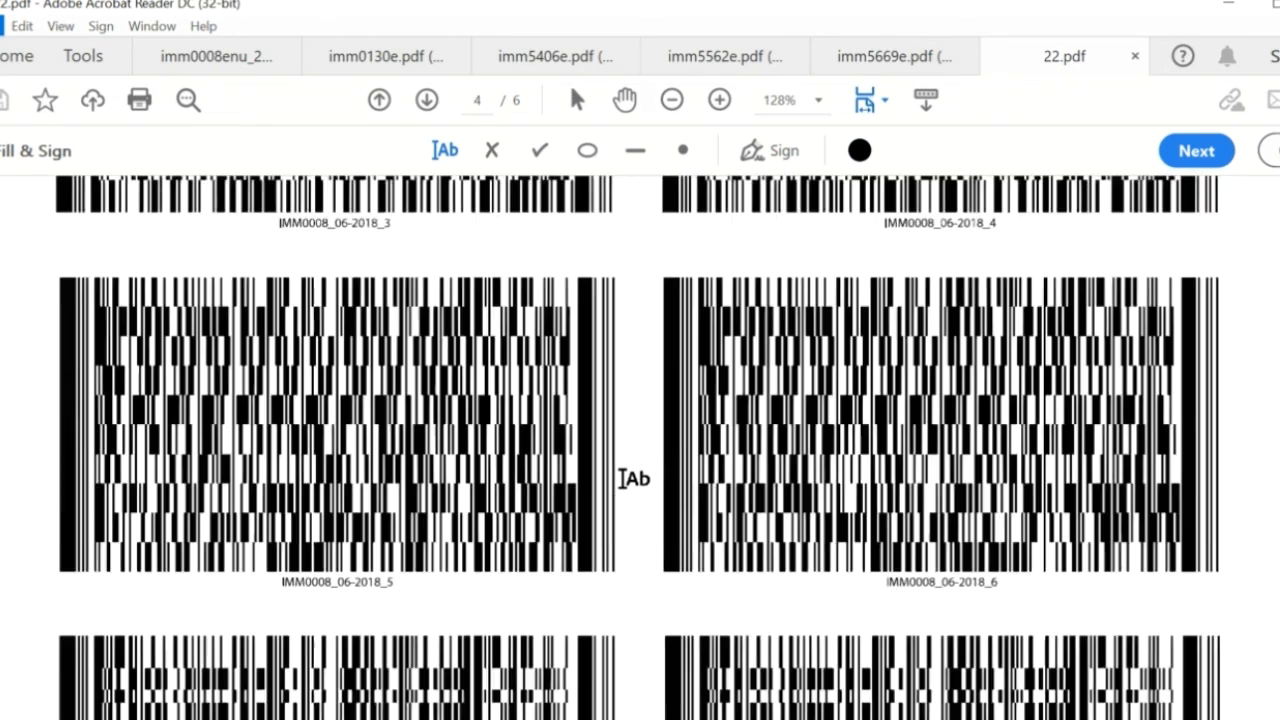
scroll(622, 478, down, 2)
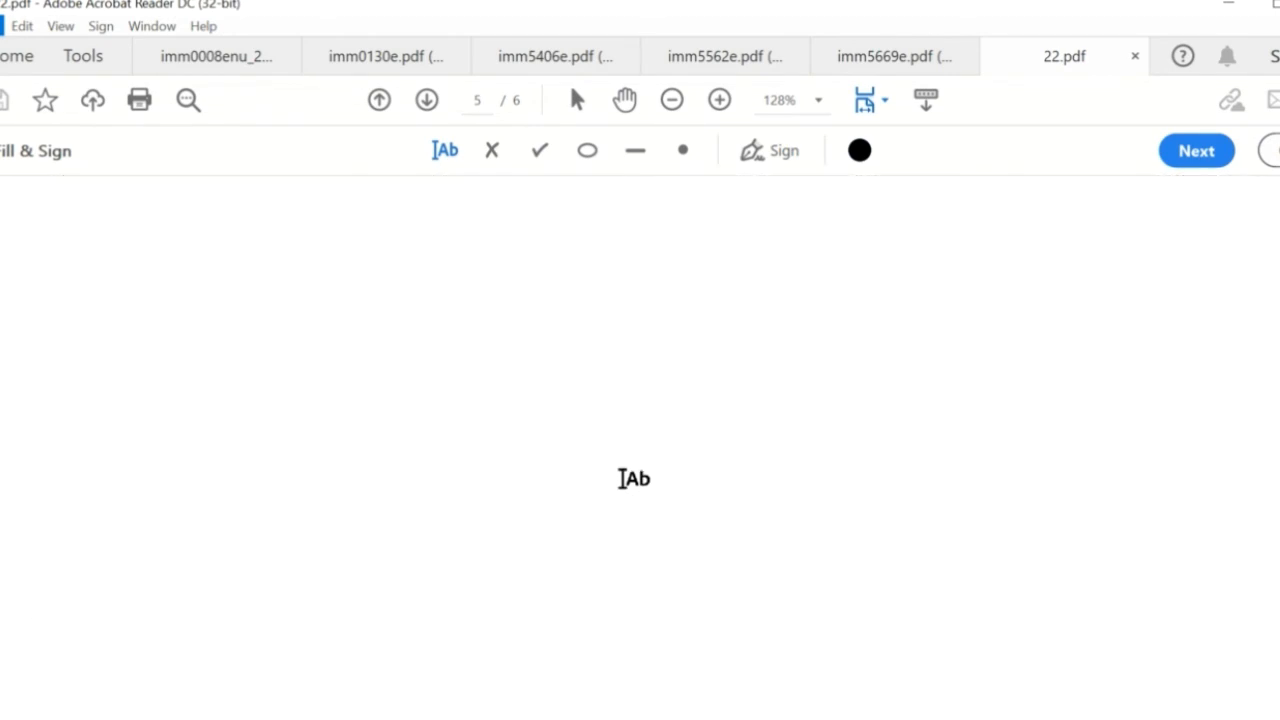
scroll(622, 478, down, 10)
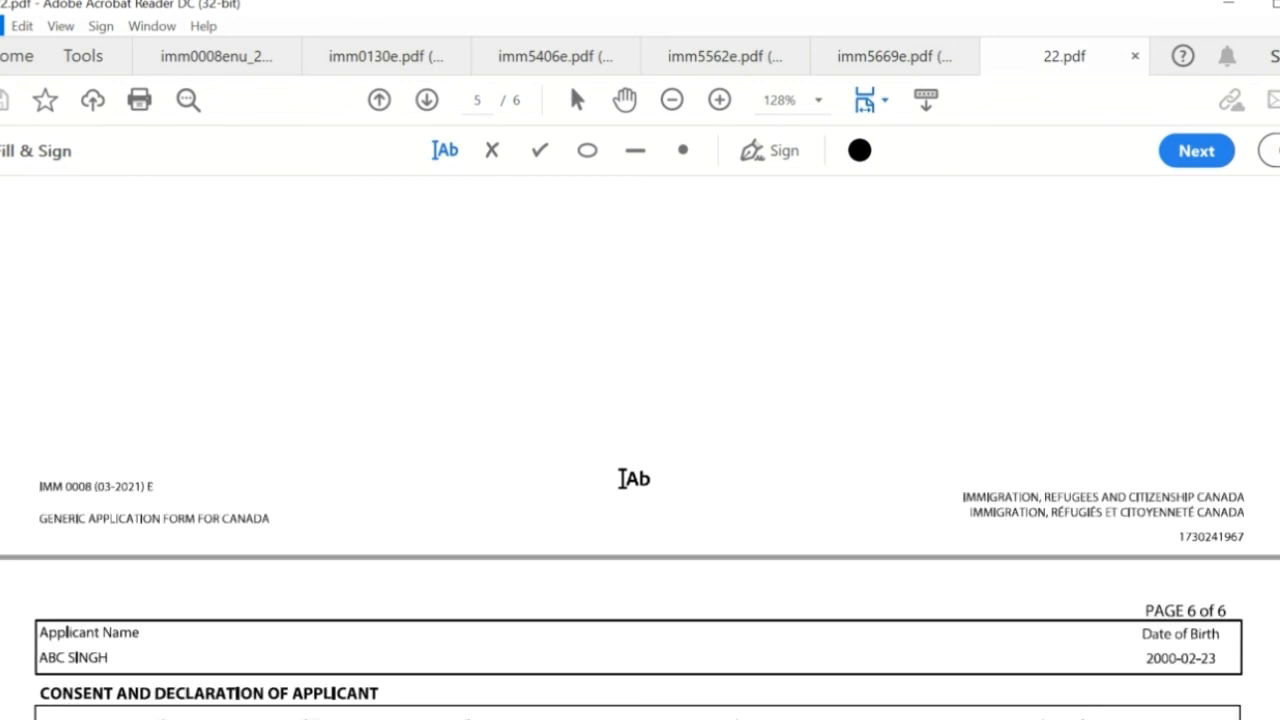
scroll(621, 479, down, 4)
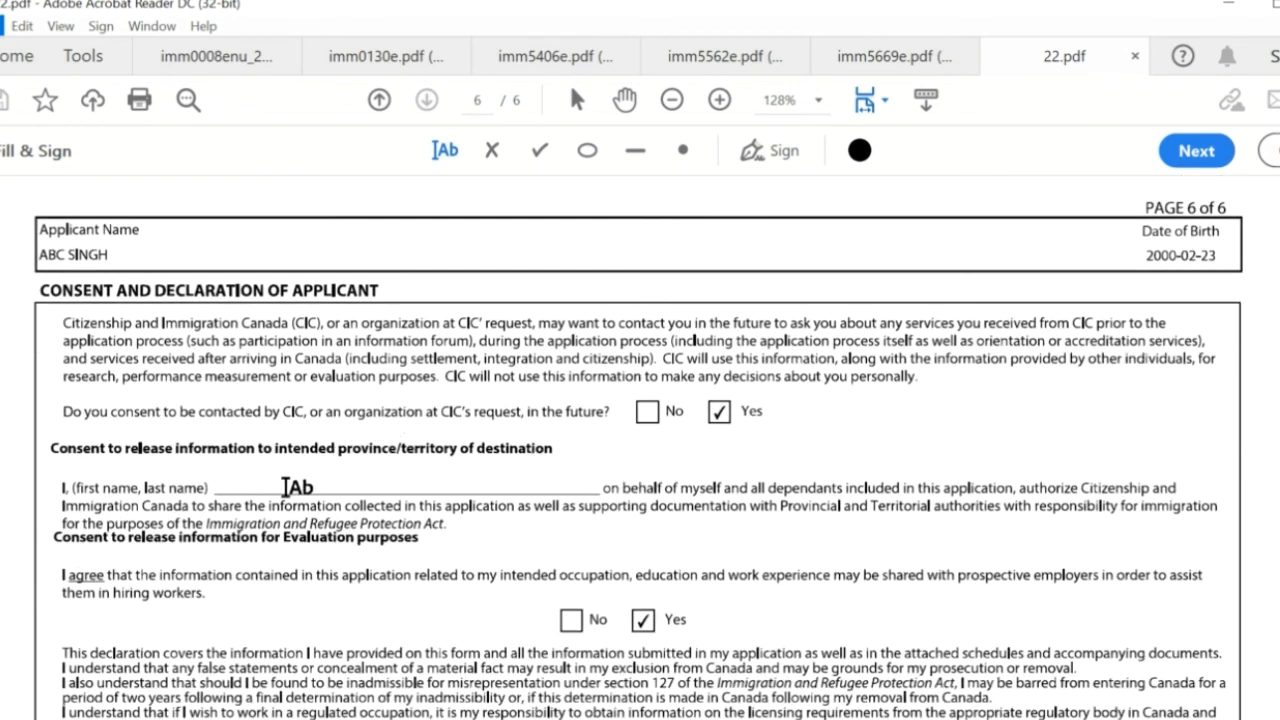
Step: Type the applicant's name on page 6's first name, last name line, then cancel Save As
click(280, 478)
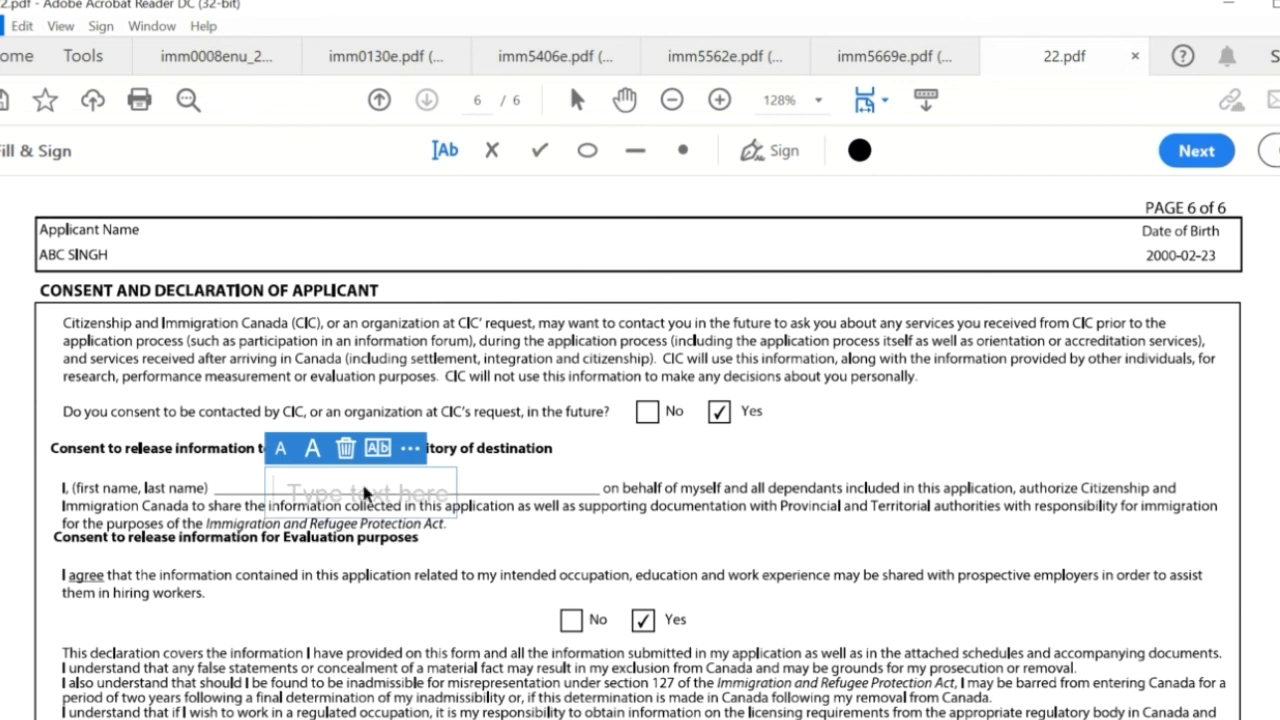
text(abc)
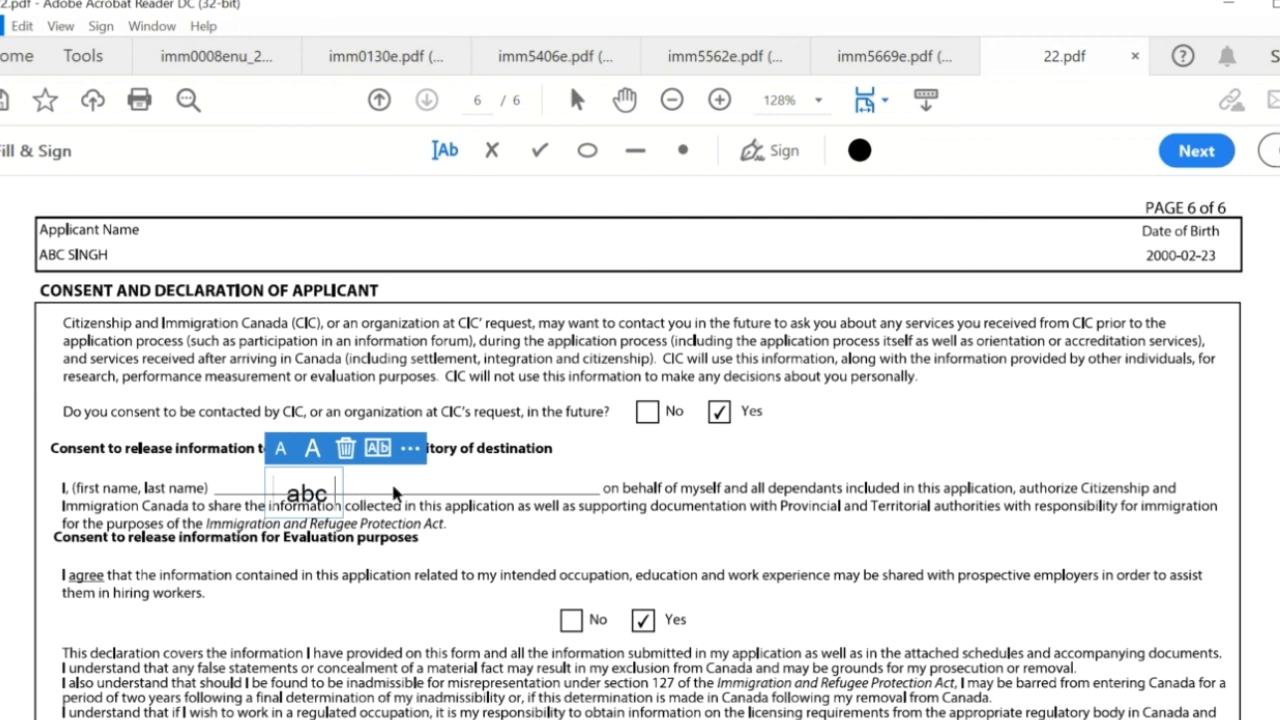
text( singh)
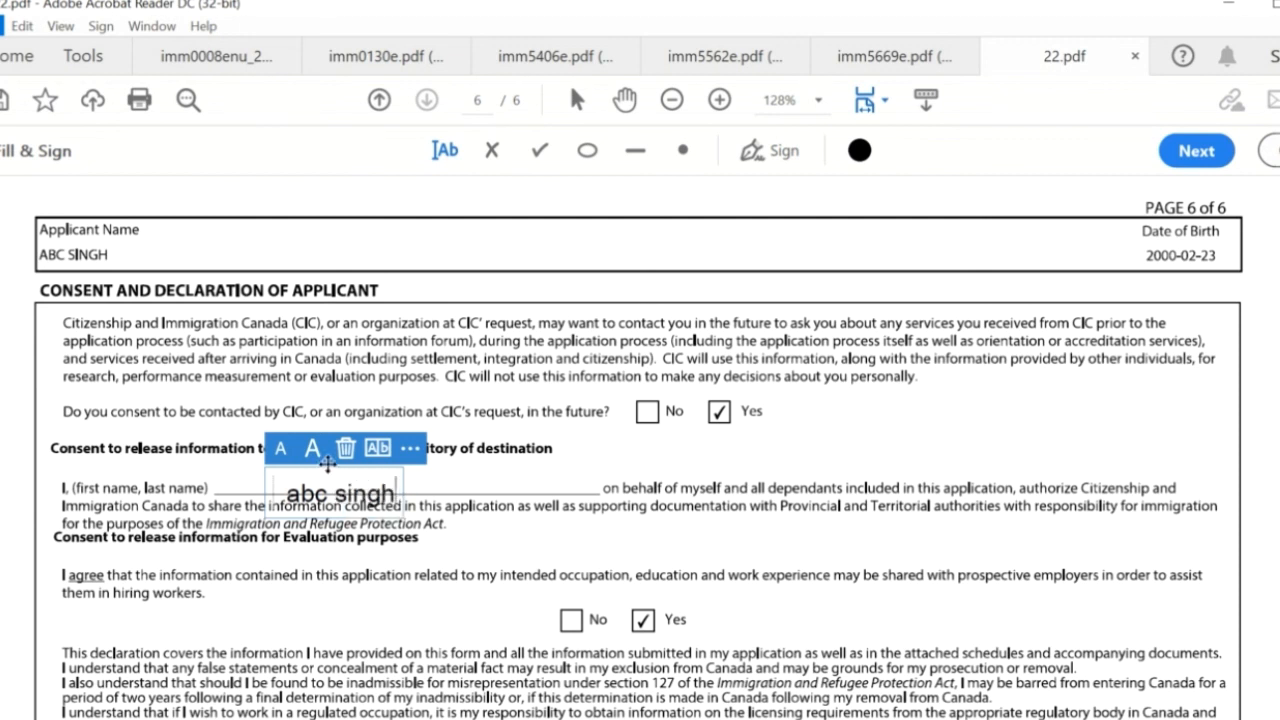
drag(325, 465, 323, 423)
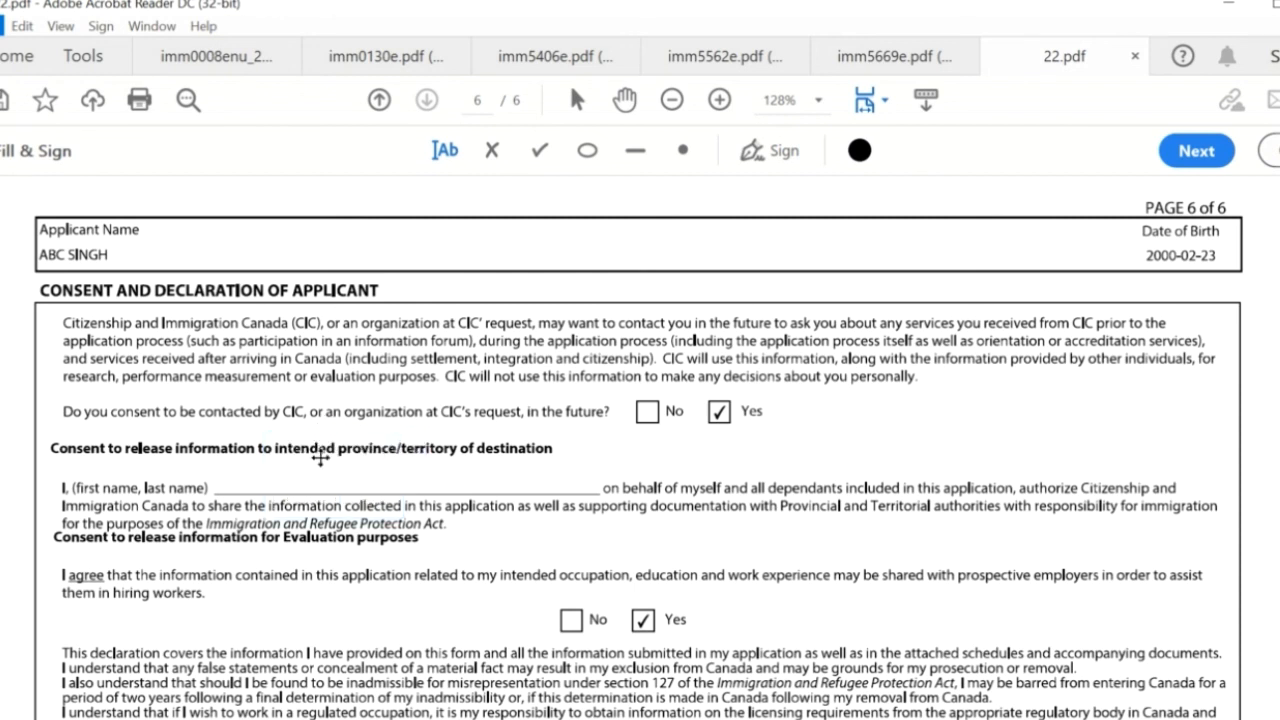
click(320, 422)
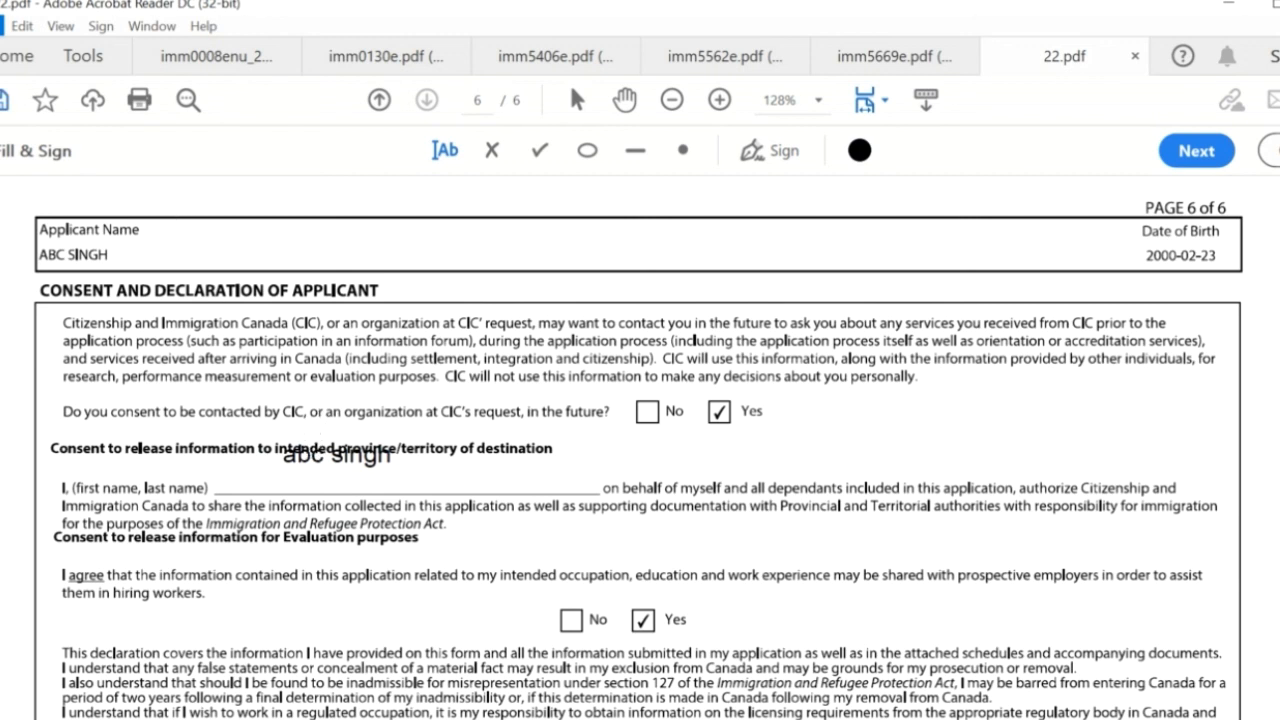
click(3, 100)
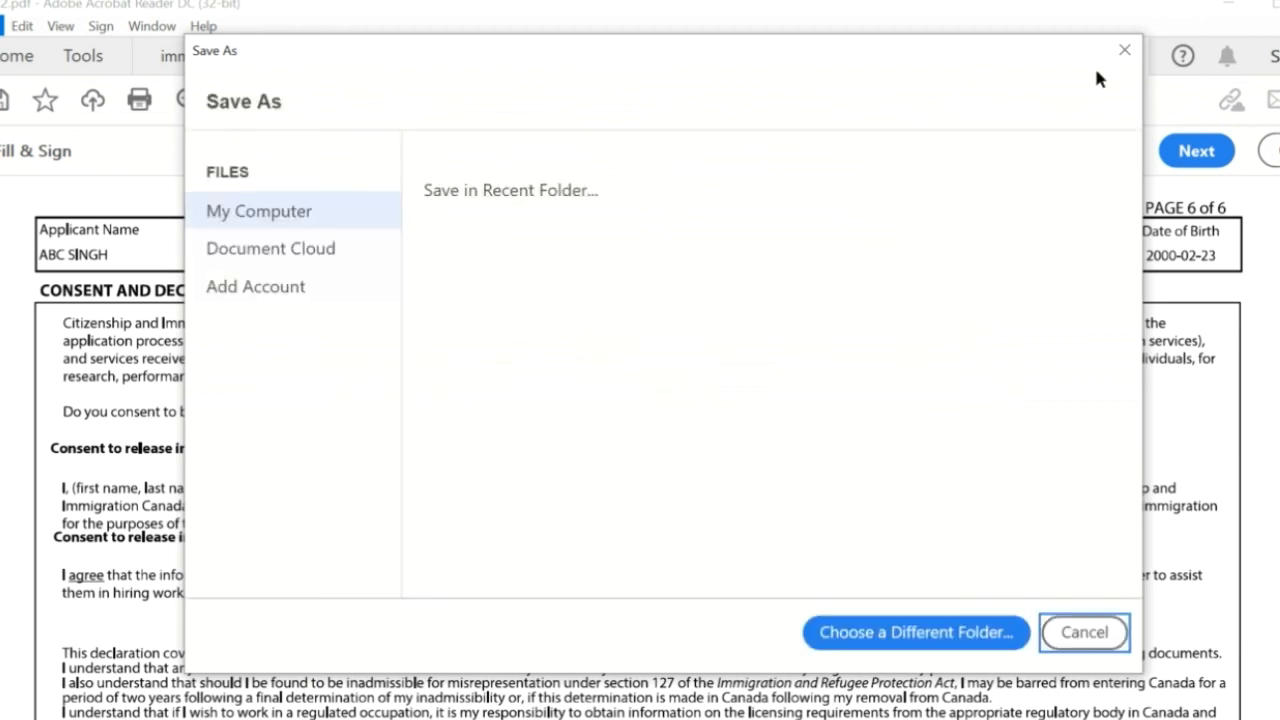
click(1124, 50)
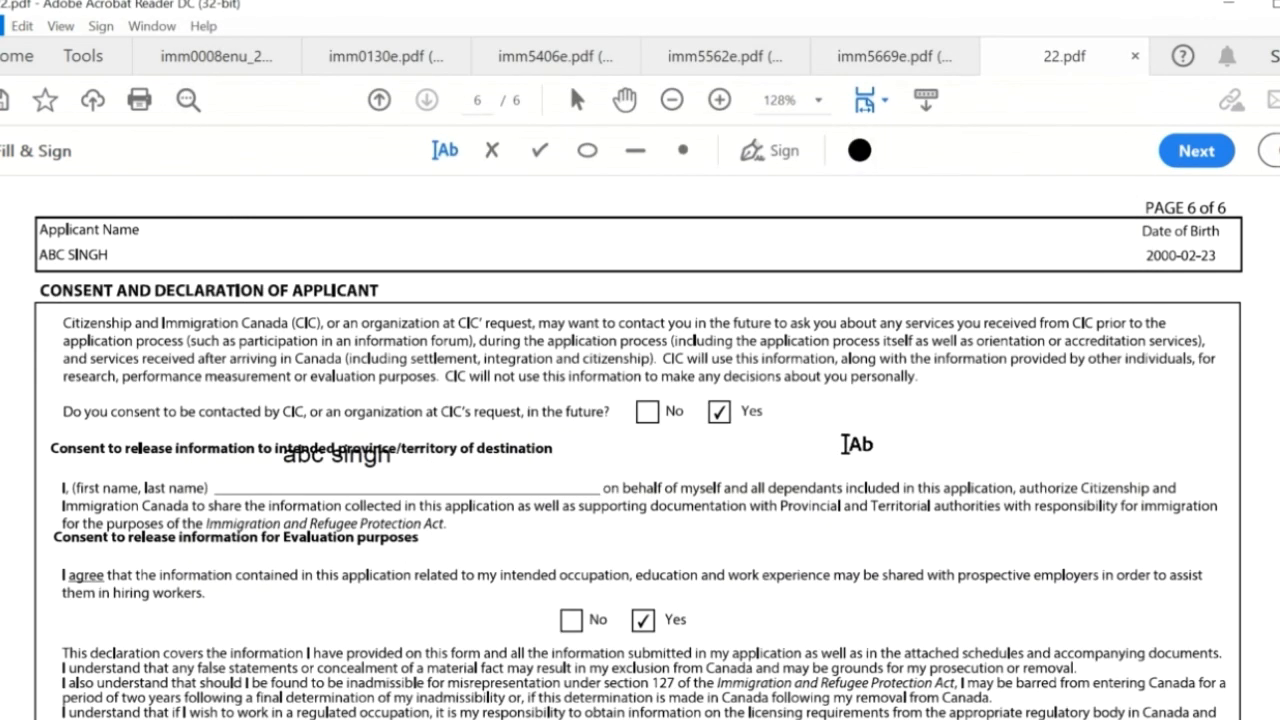